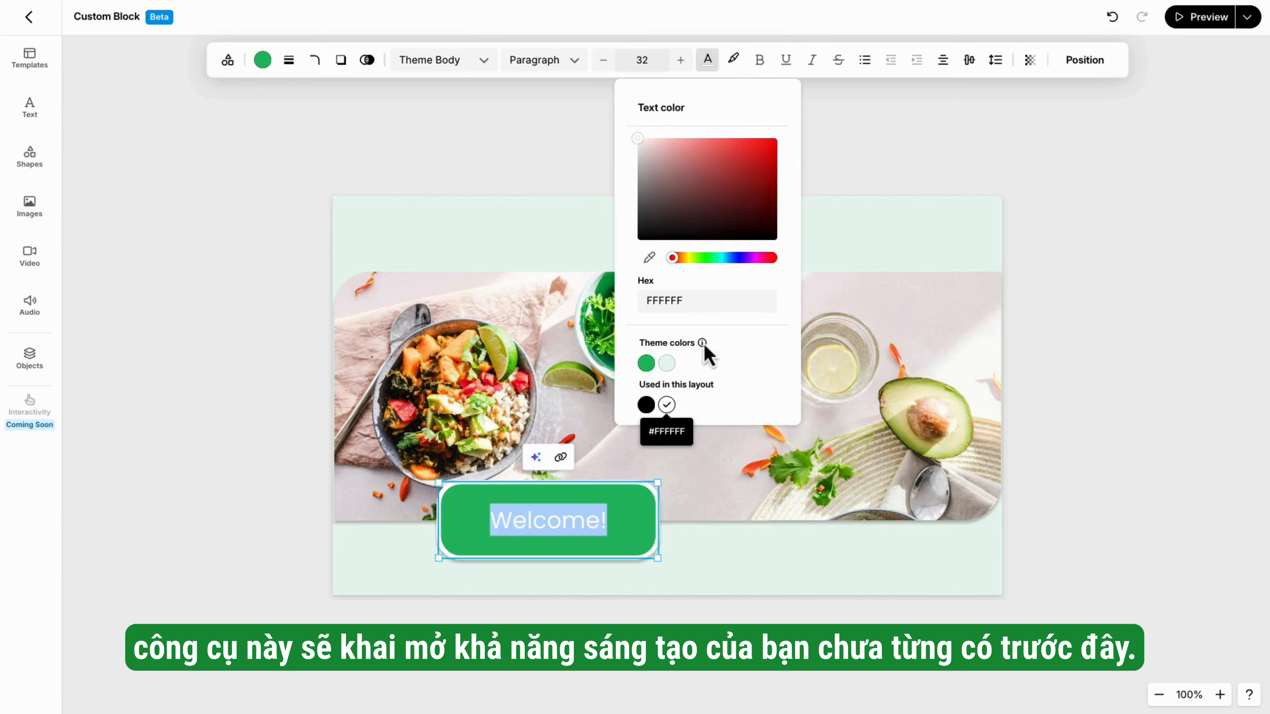
click(760, 61)
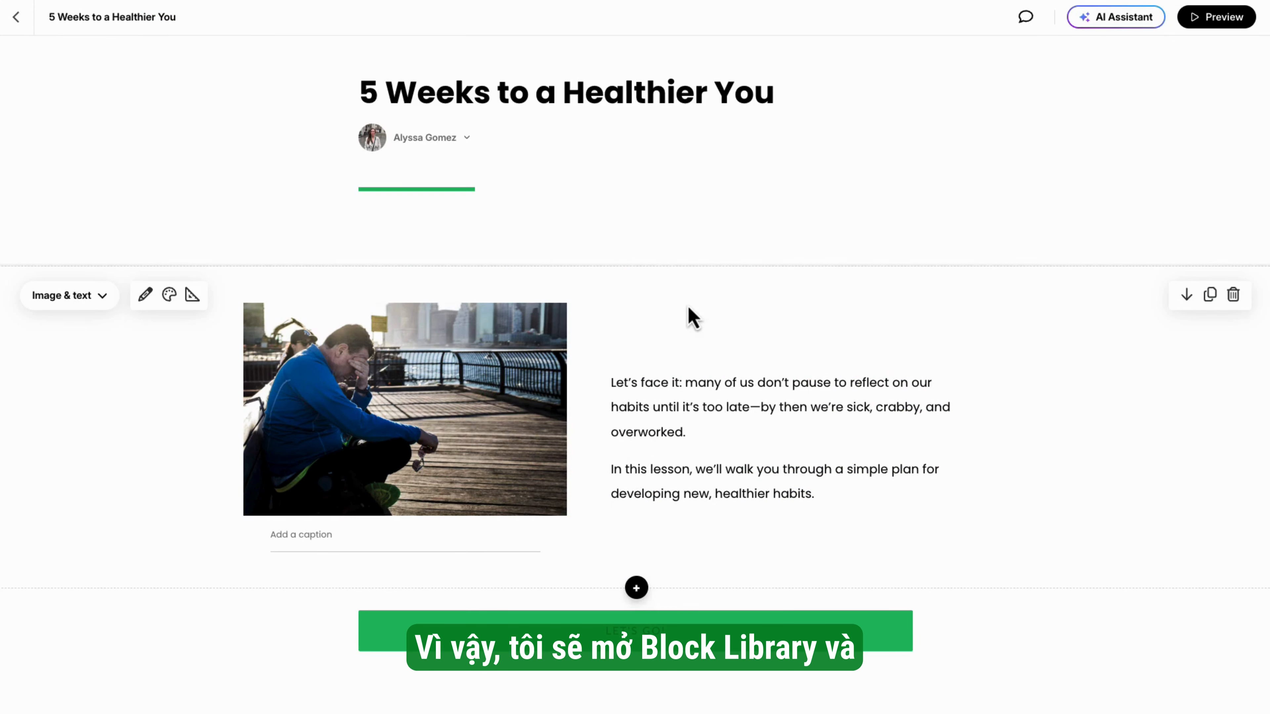
Browse the Custom Block template categories for the spot above the image and text block, from Comparisons to Personas.
click(642, 270)
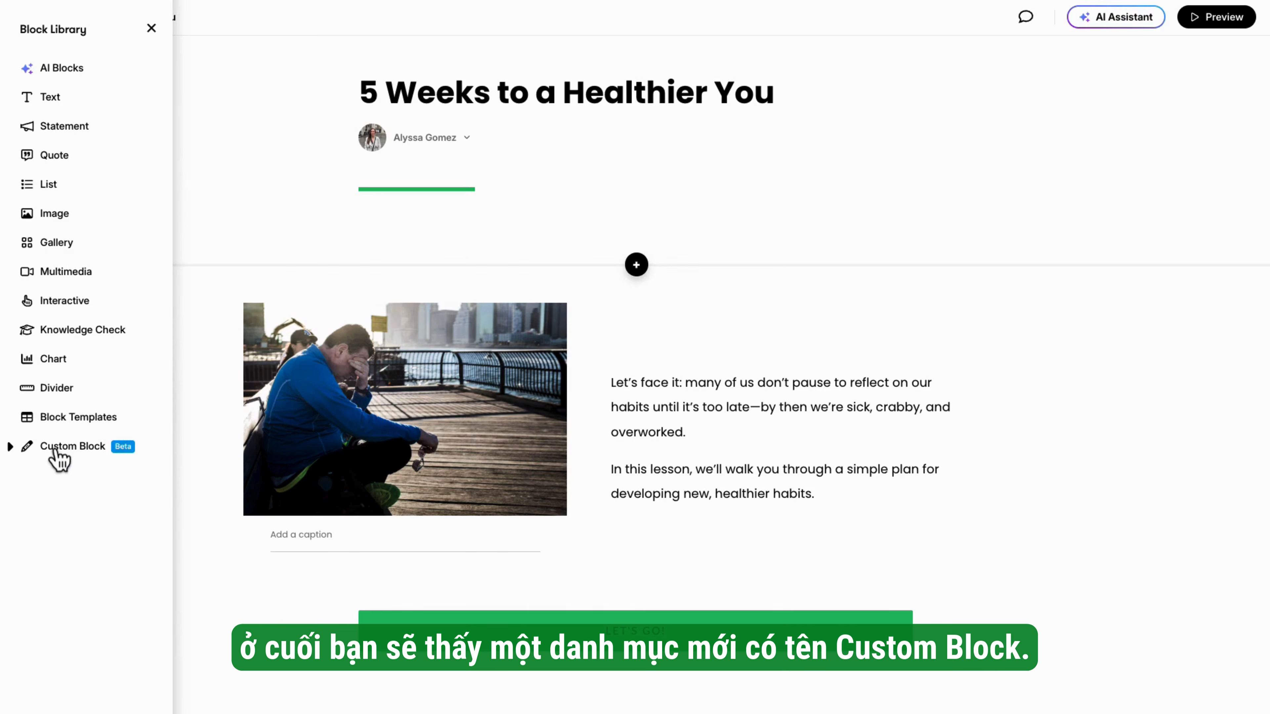
click(10, 447)
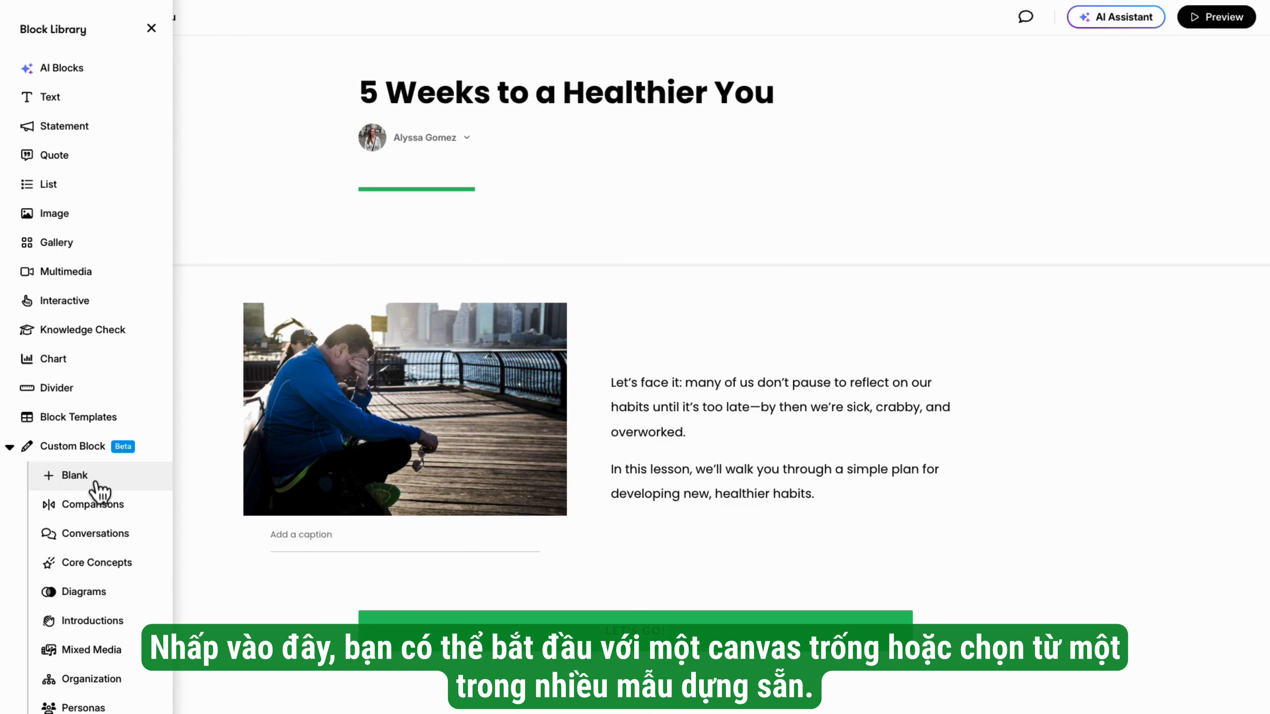
scroll(113, 512, down, 2)
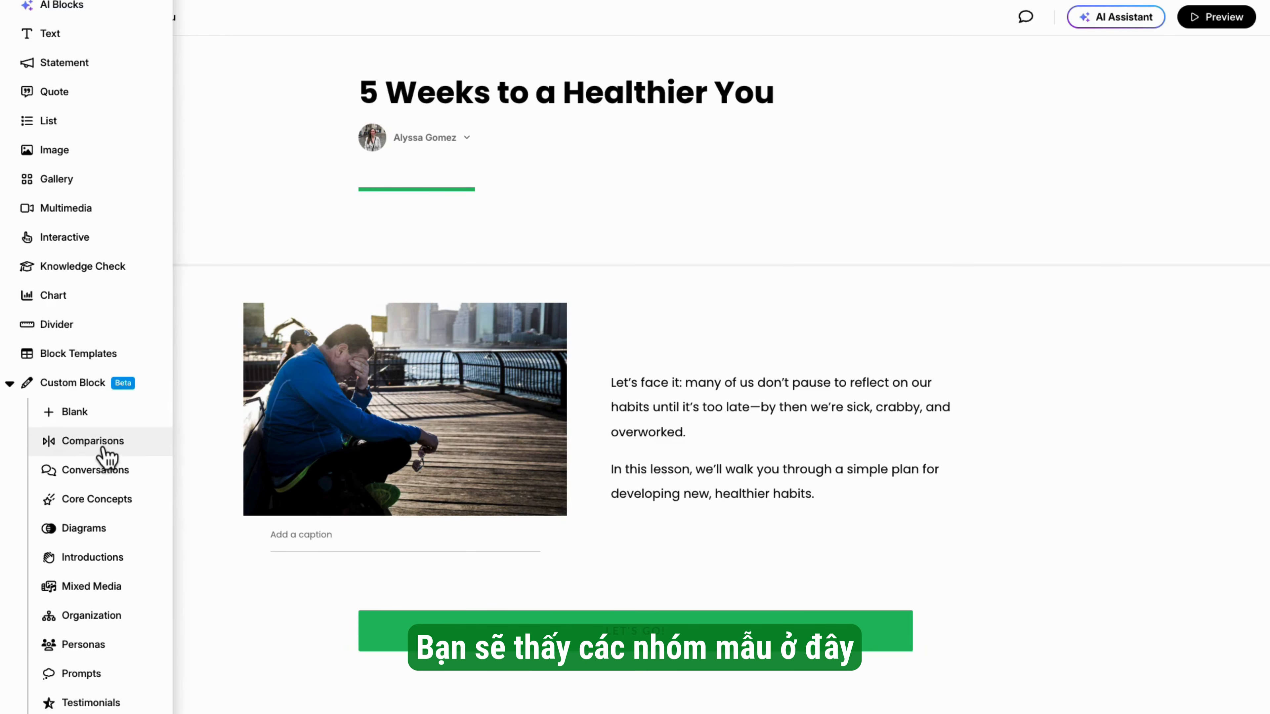
click(110, 447)
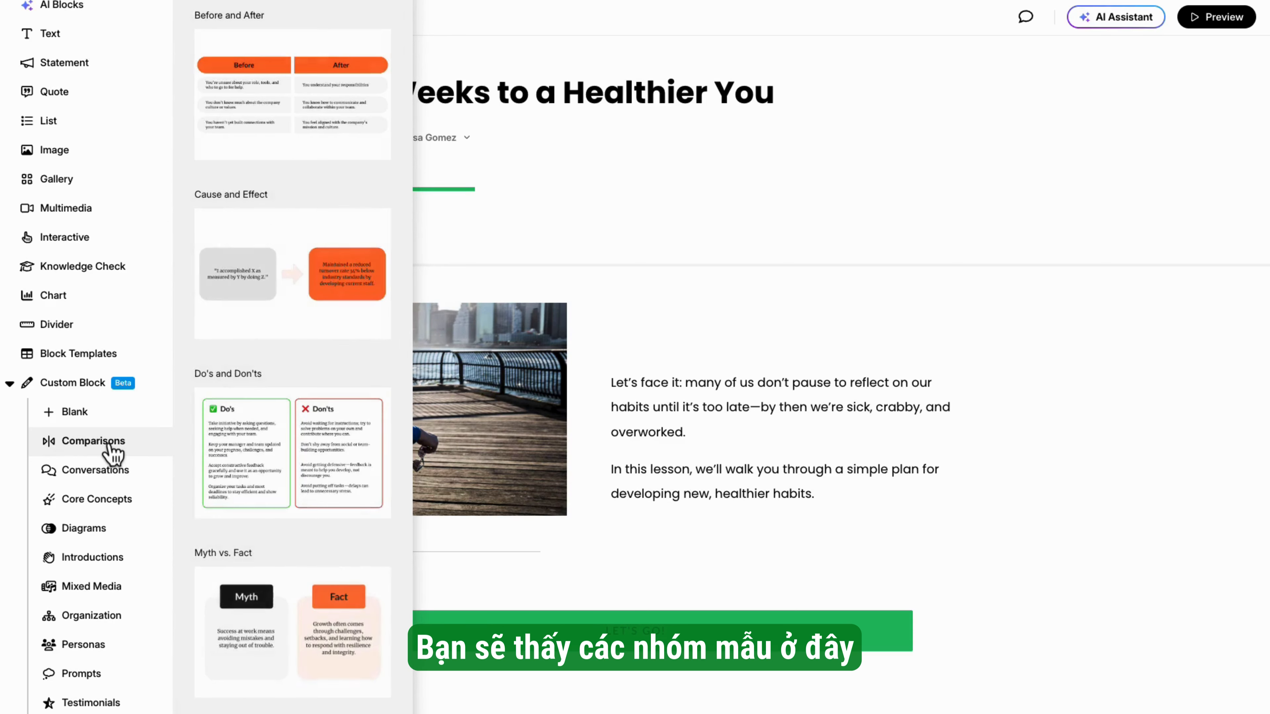
click(117, 479)
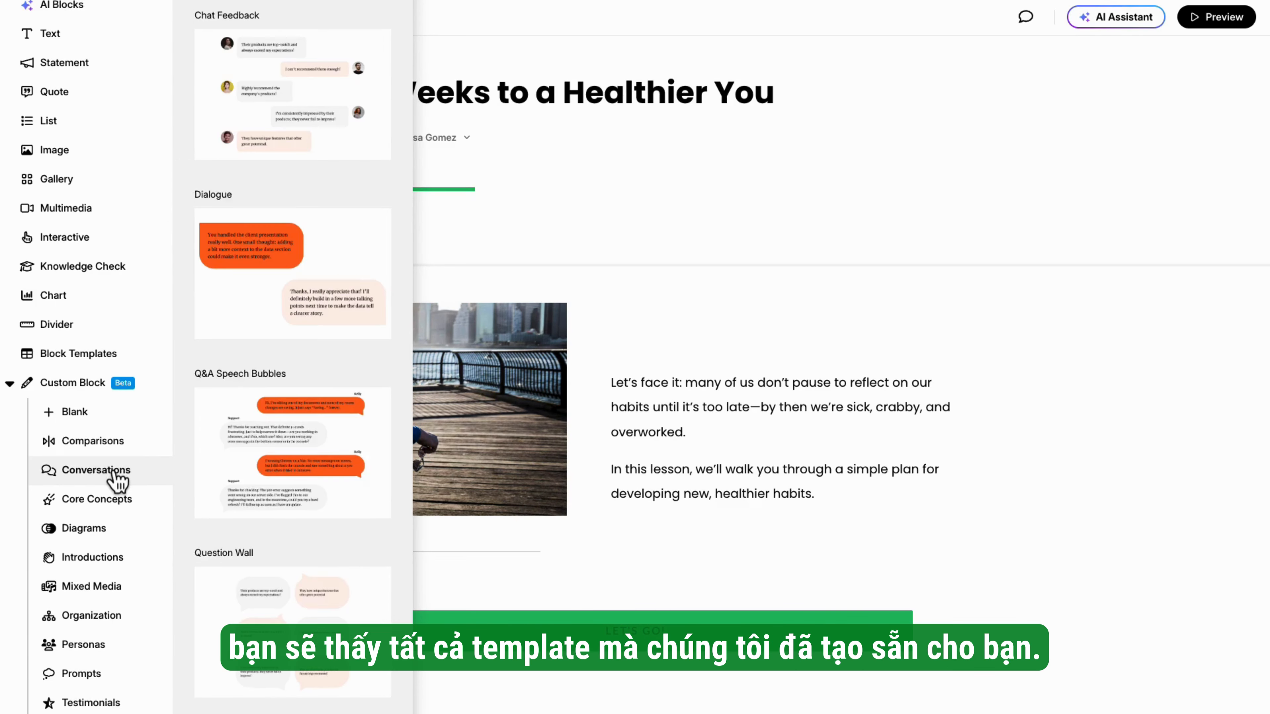
click(120, 507)
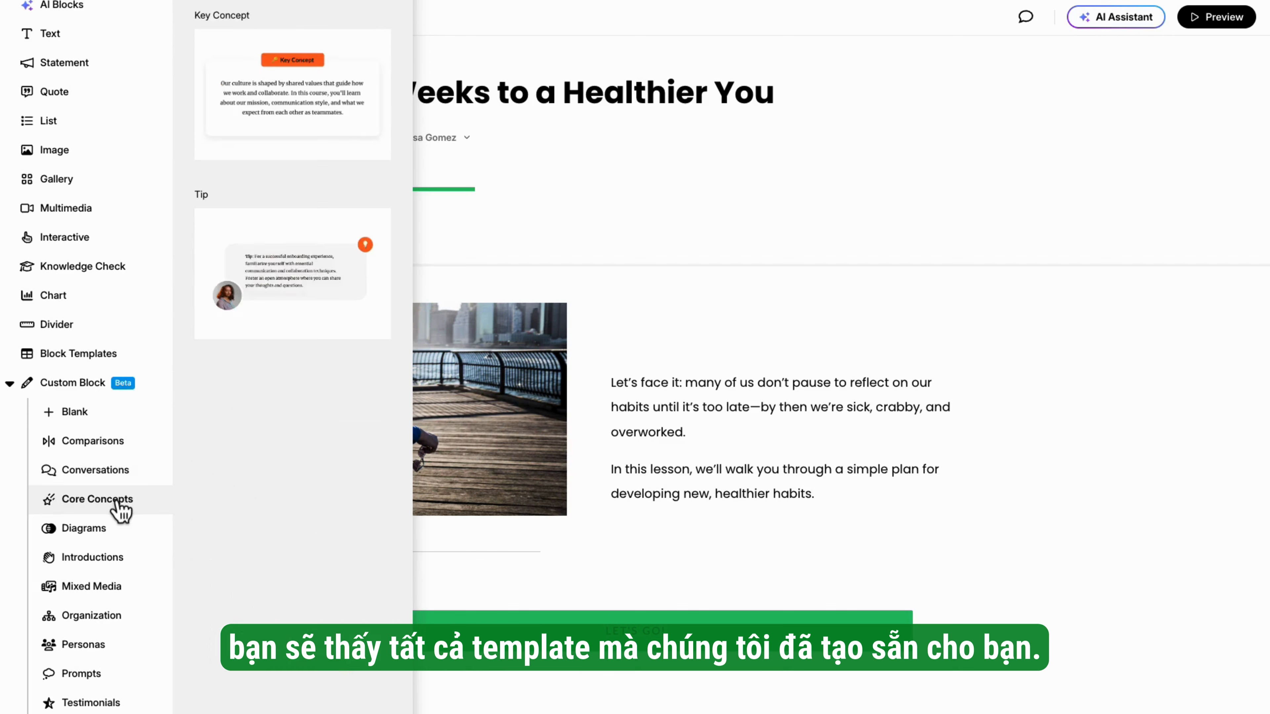
click(116, 535)
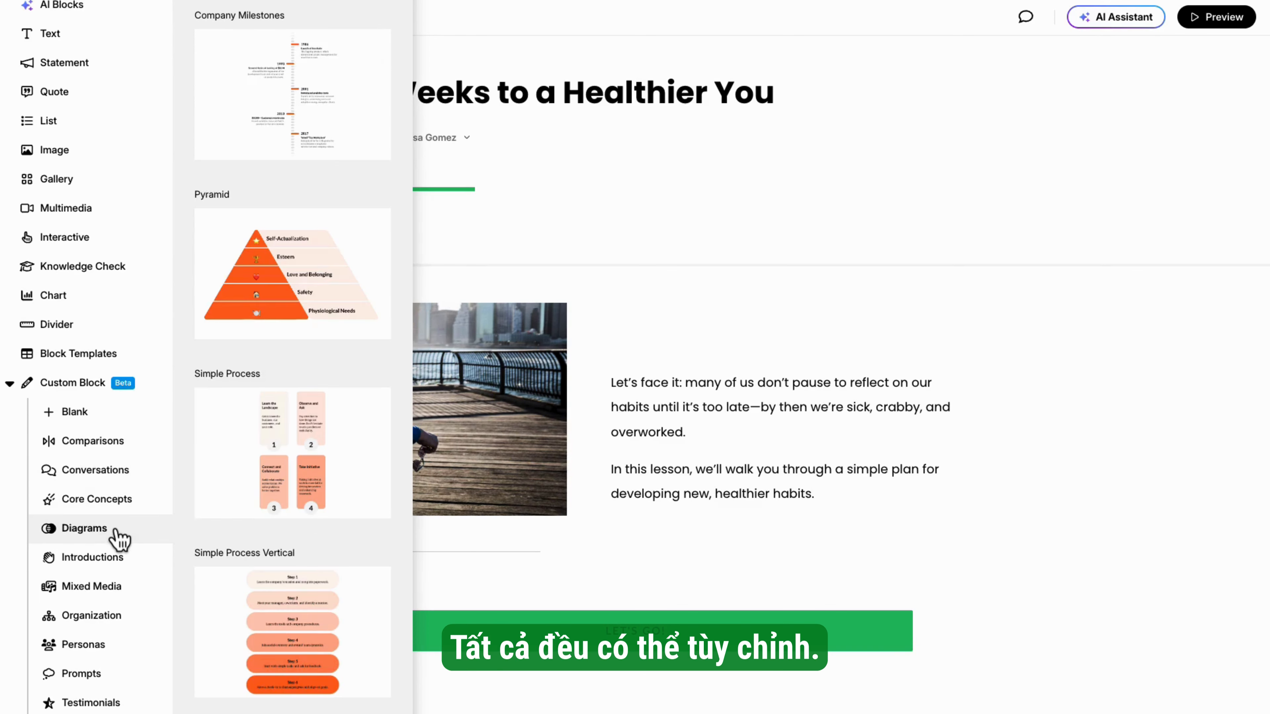
click(117, 563)
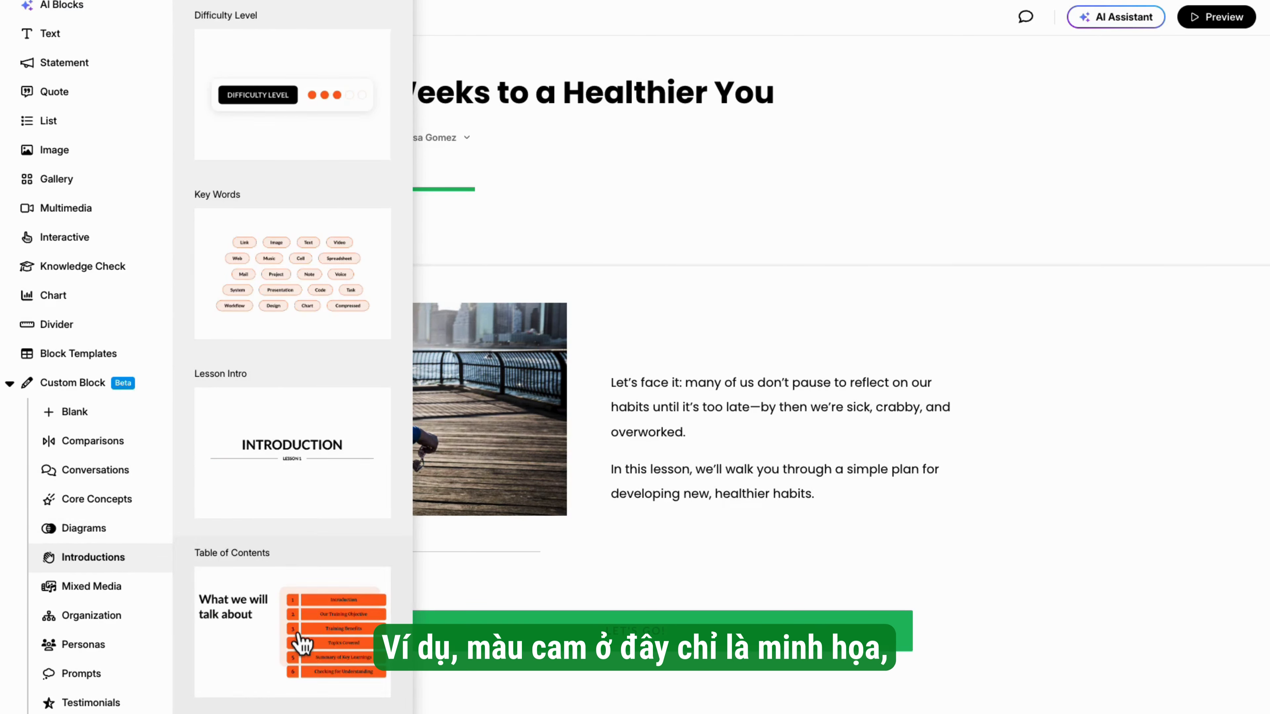
click(129, 590)
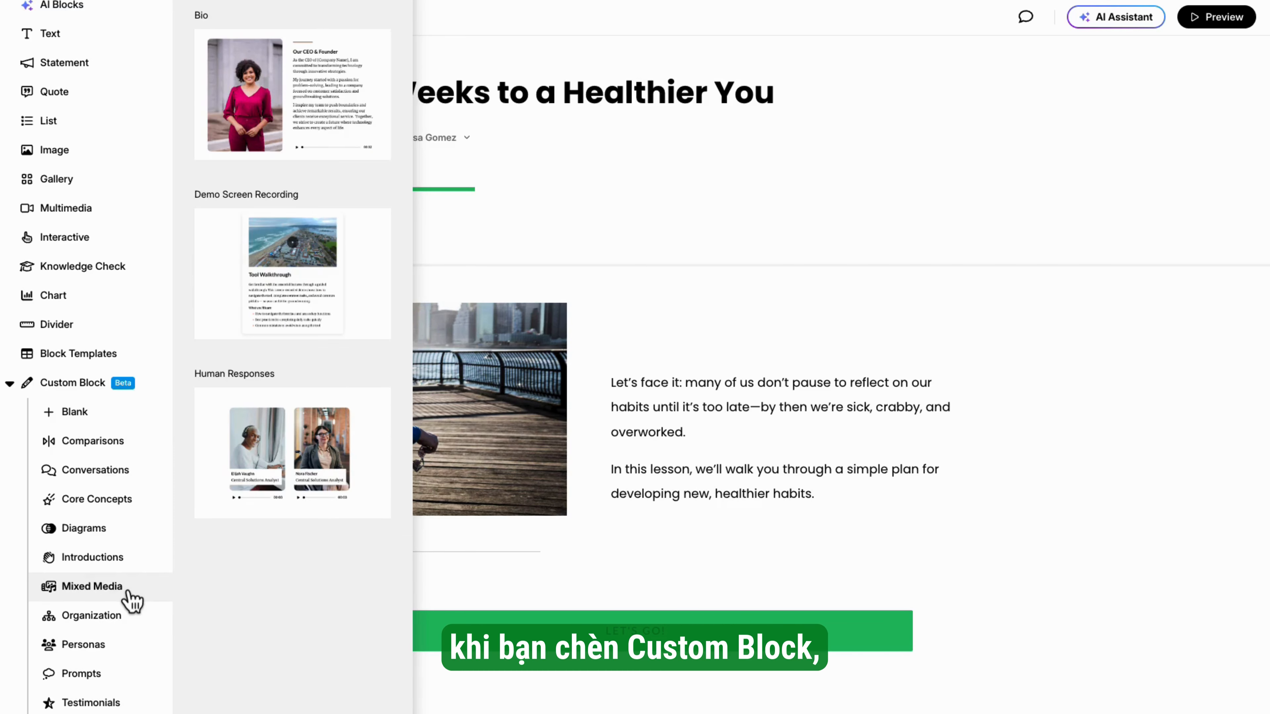
click(129, 620)
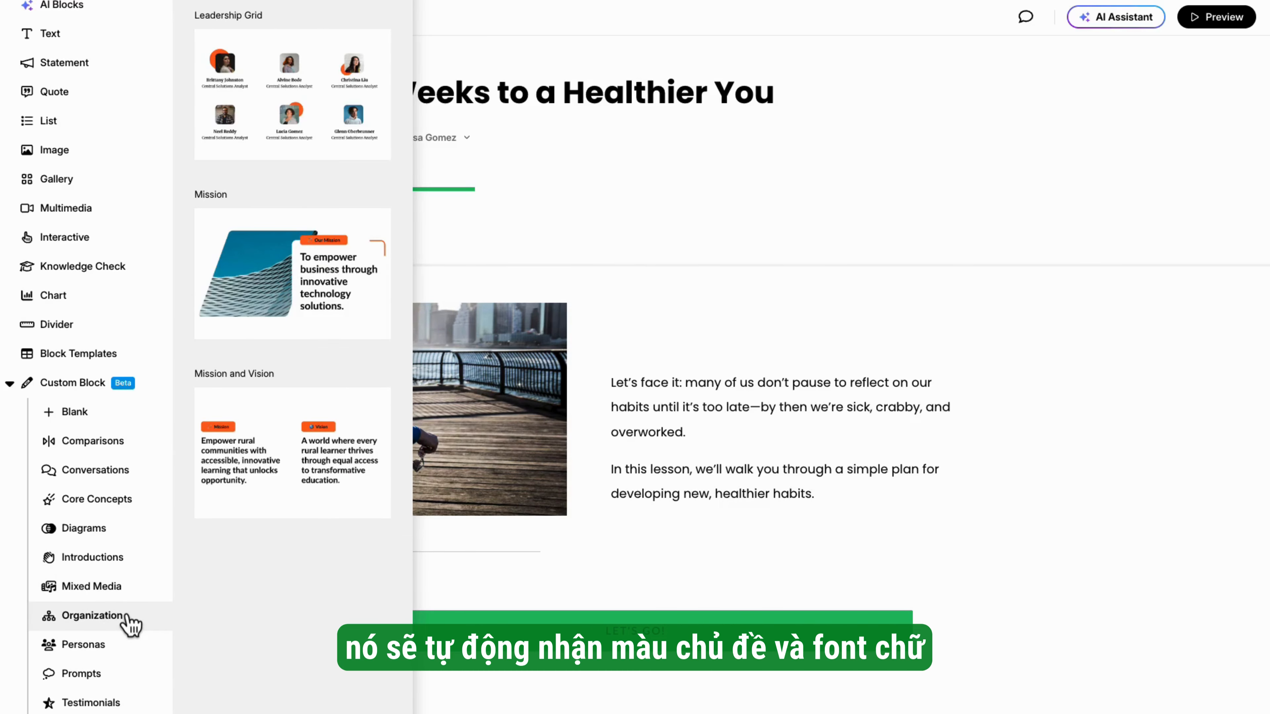
click(124, 648)
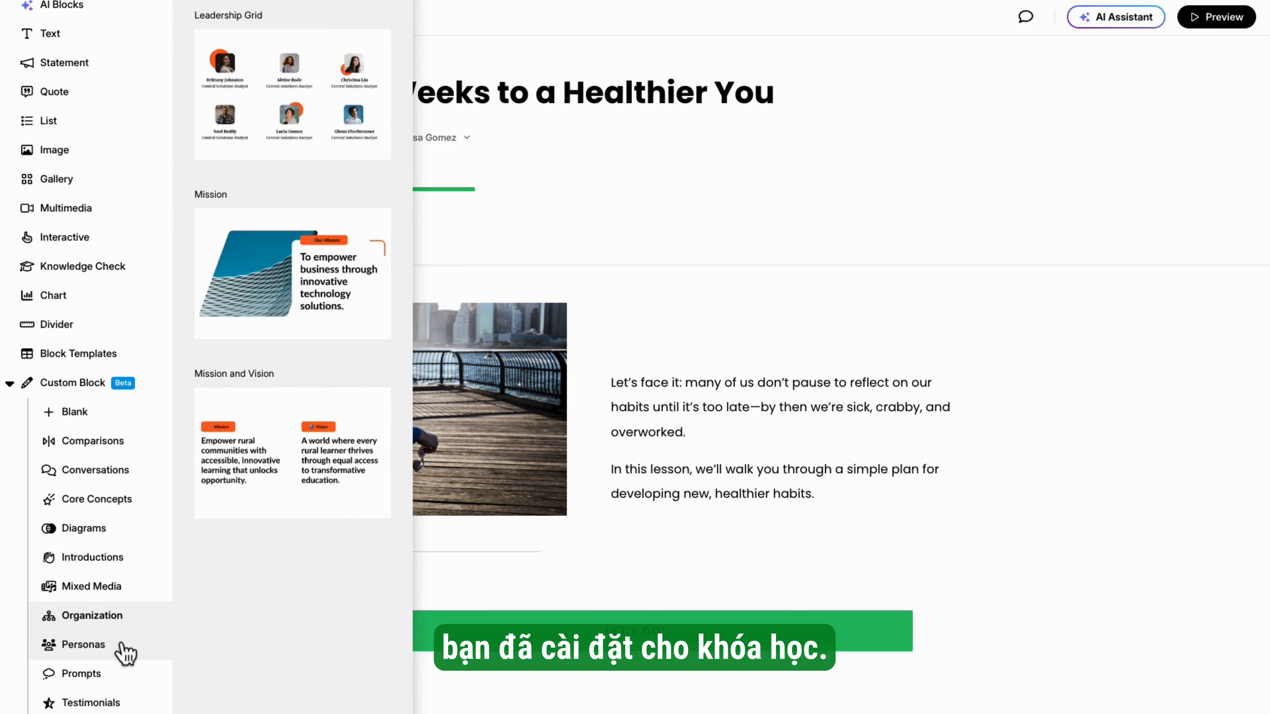
Insert the Multimedia Exercise template from the Prompts category above the image and text block.
click(125, 678)
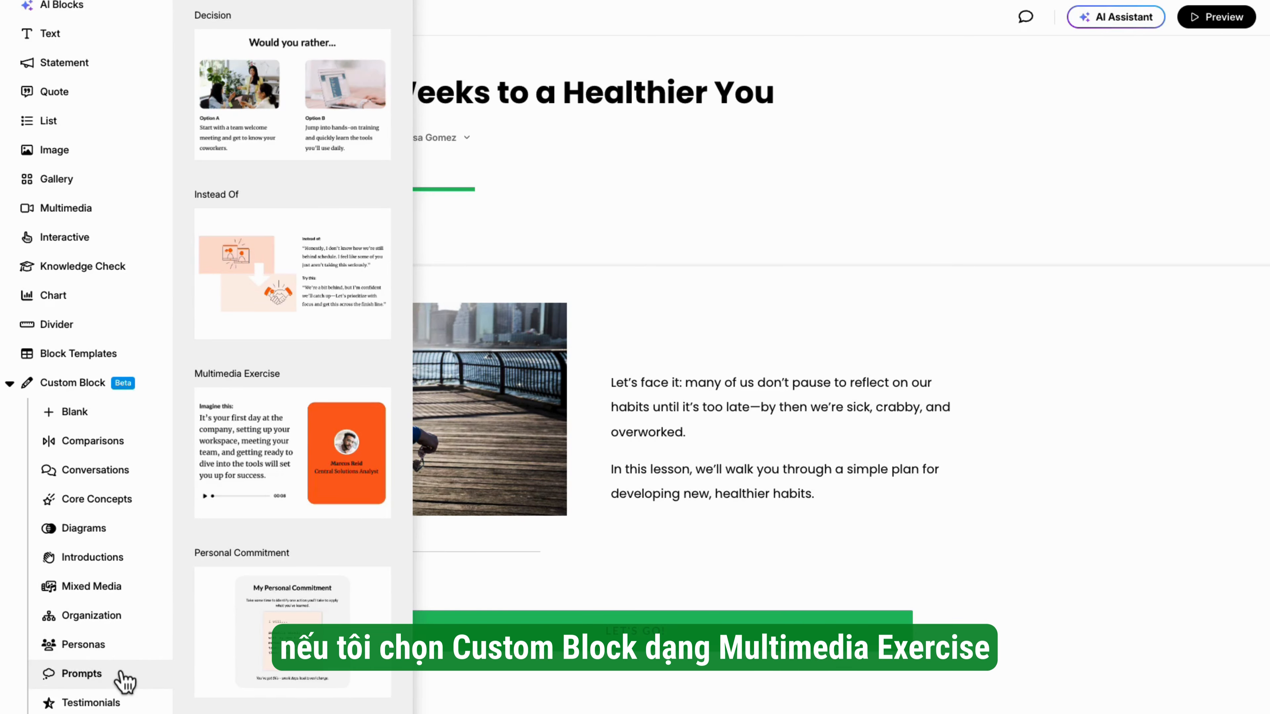
click(247, 462)
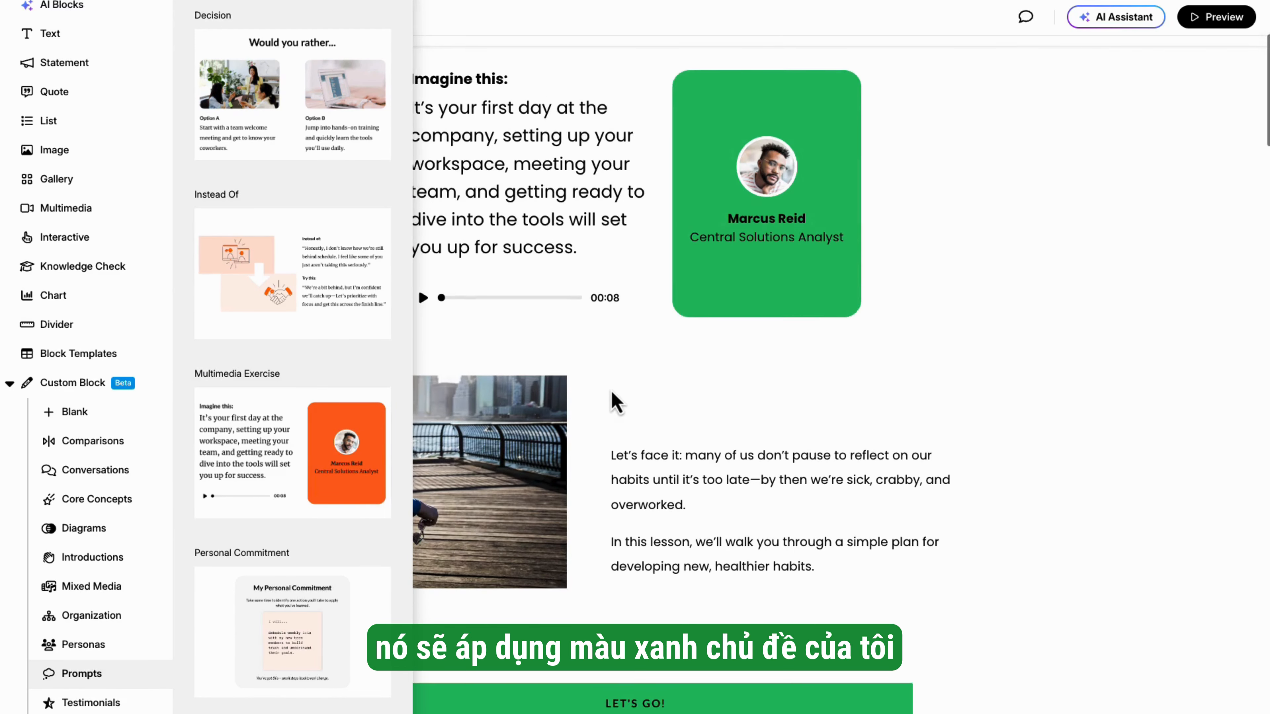
scroll(617, 403, up, 1)
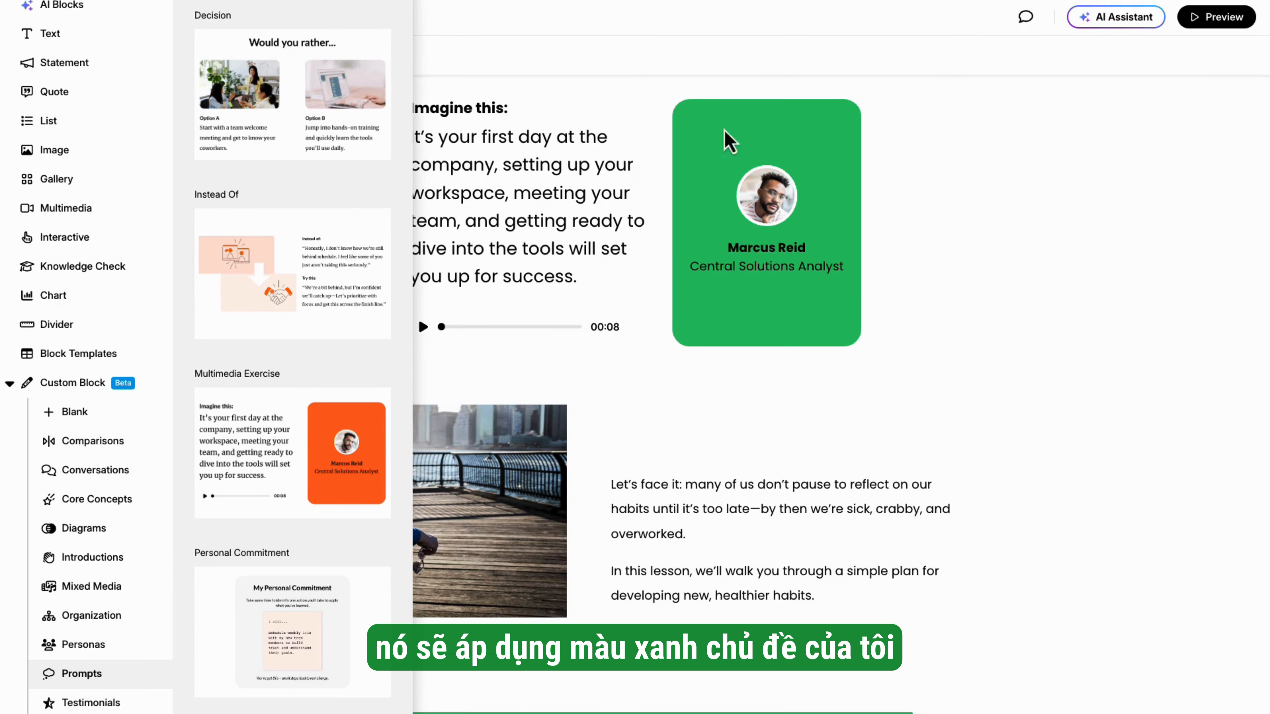
click(629, 346)
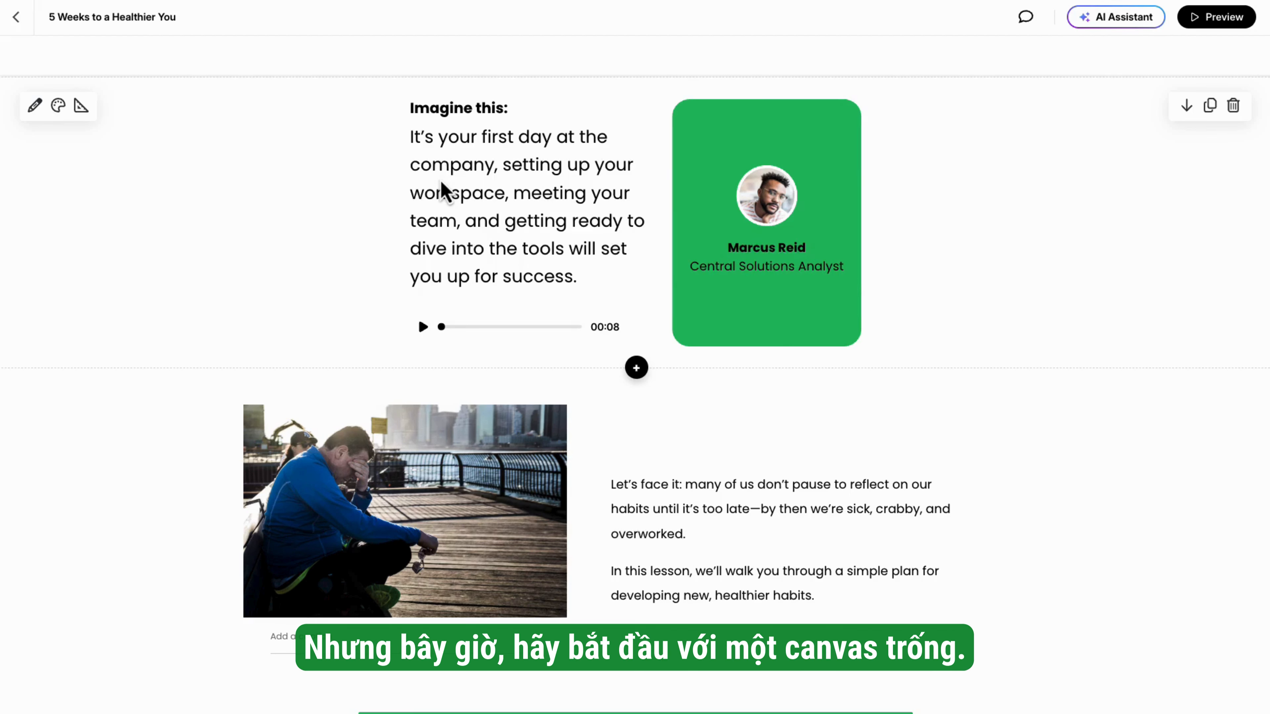
Replace the Multimedia Exercise block with a blank custom block and open its empty canvas for editing.
click(1233, 107)
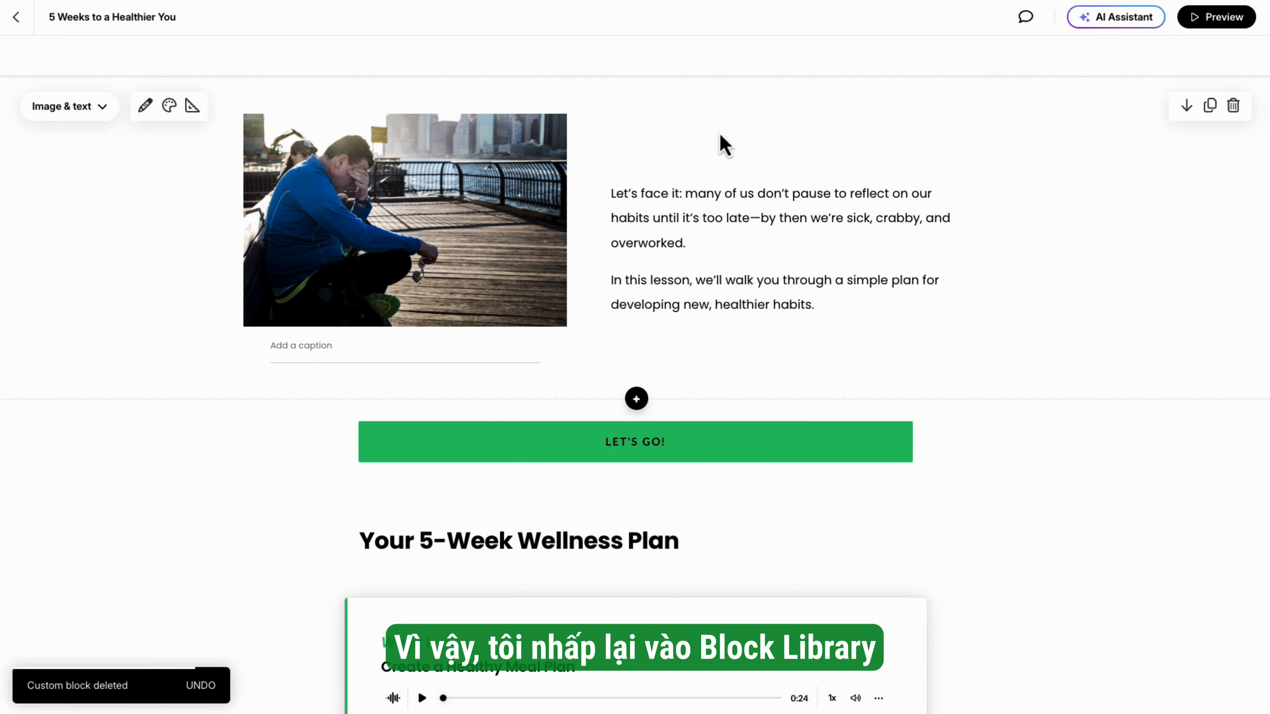
click(638, 76)
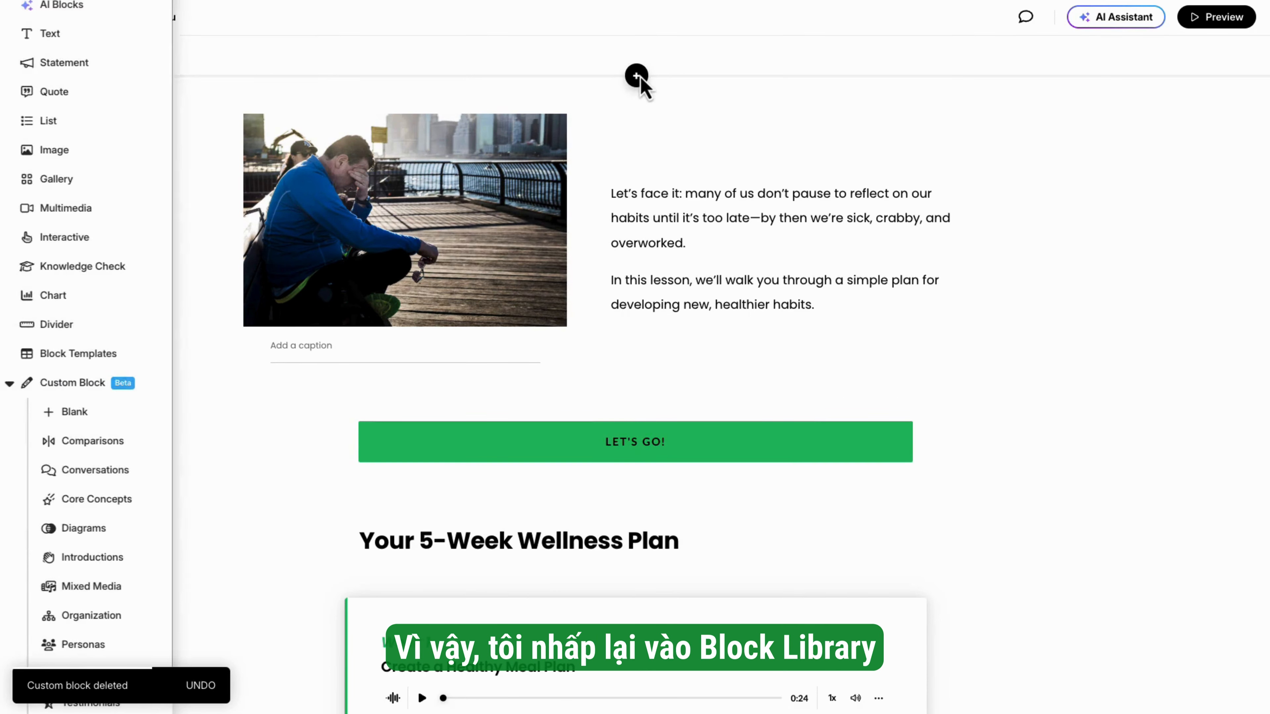
click(82, 423)
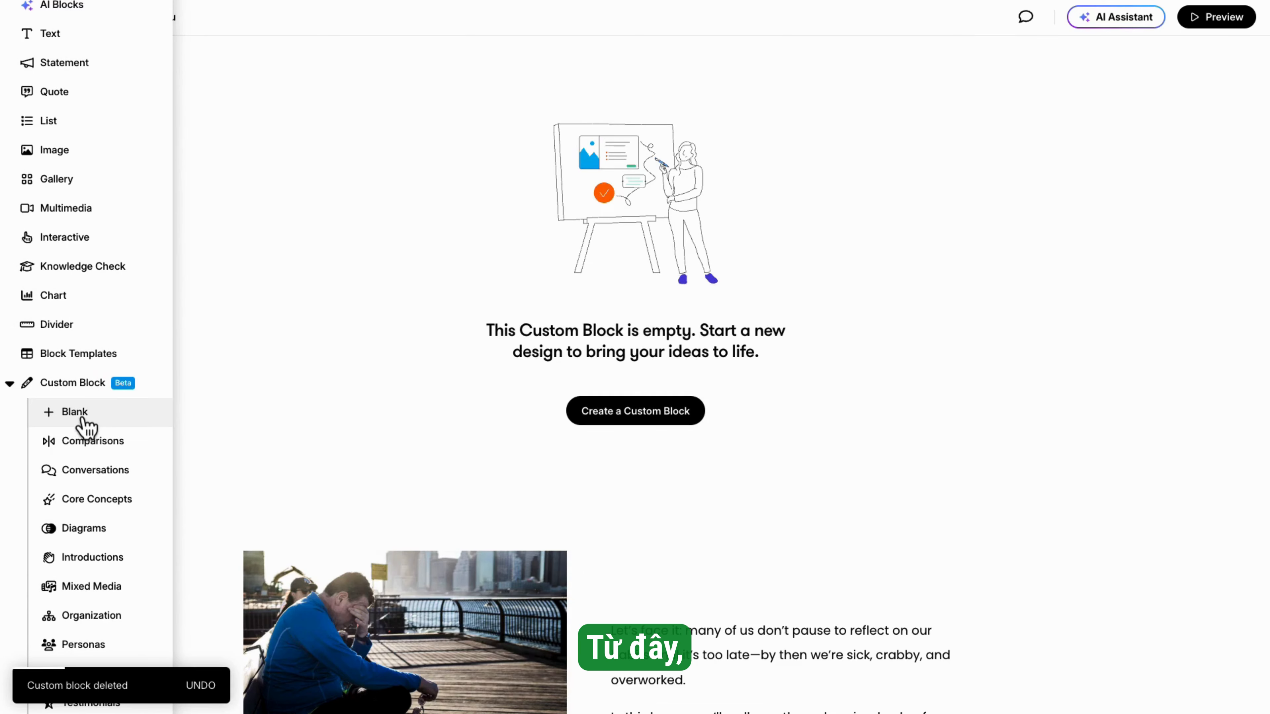
click(600, 418)
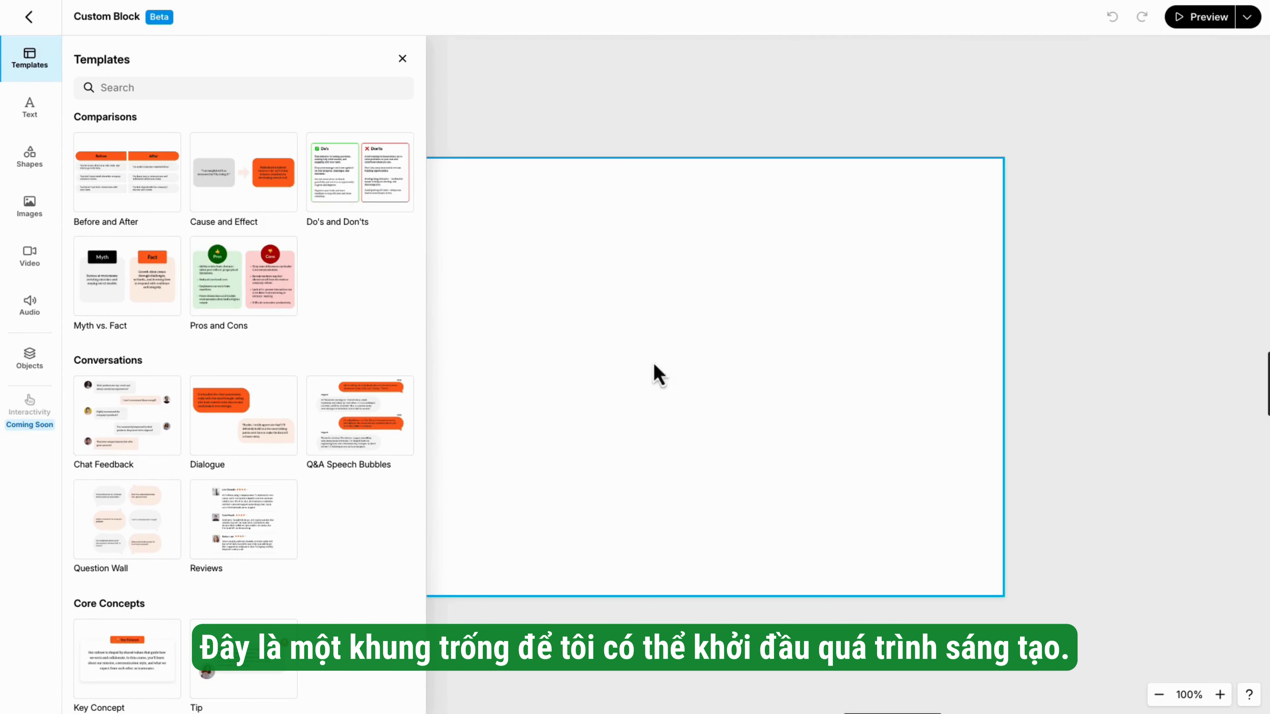
click(633, 132)
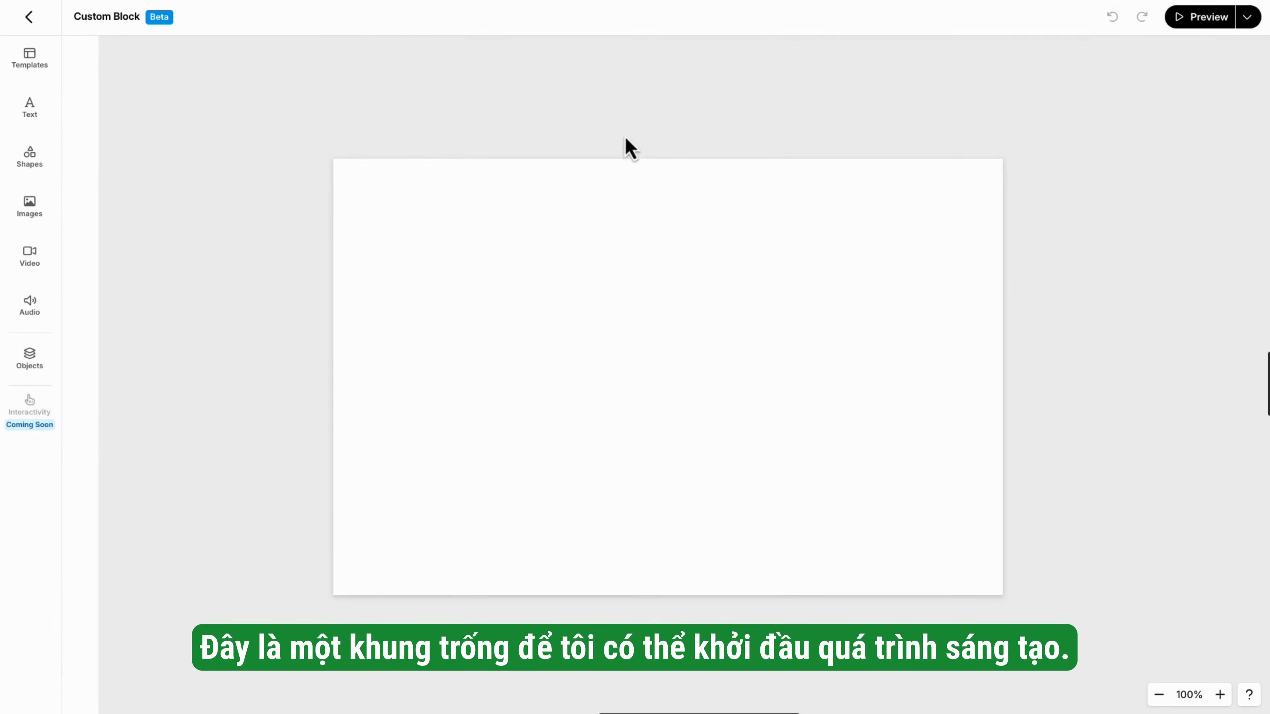
Set the canvas background to the theme tint color, hex E9F8F0.
click(583, 296)
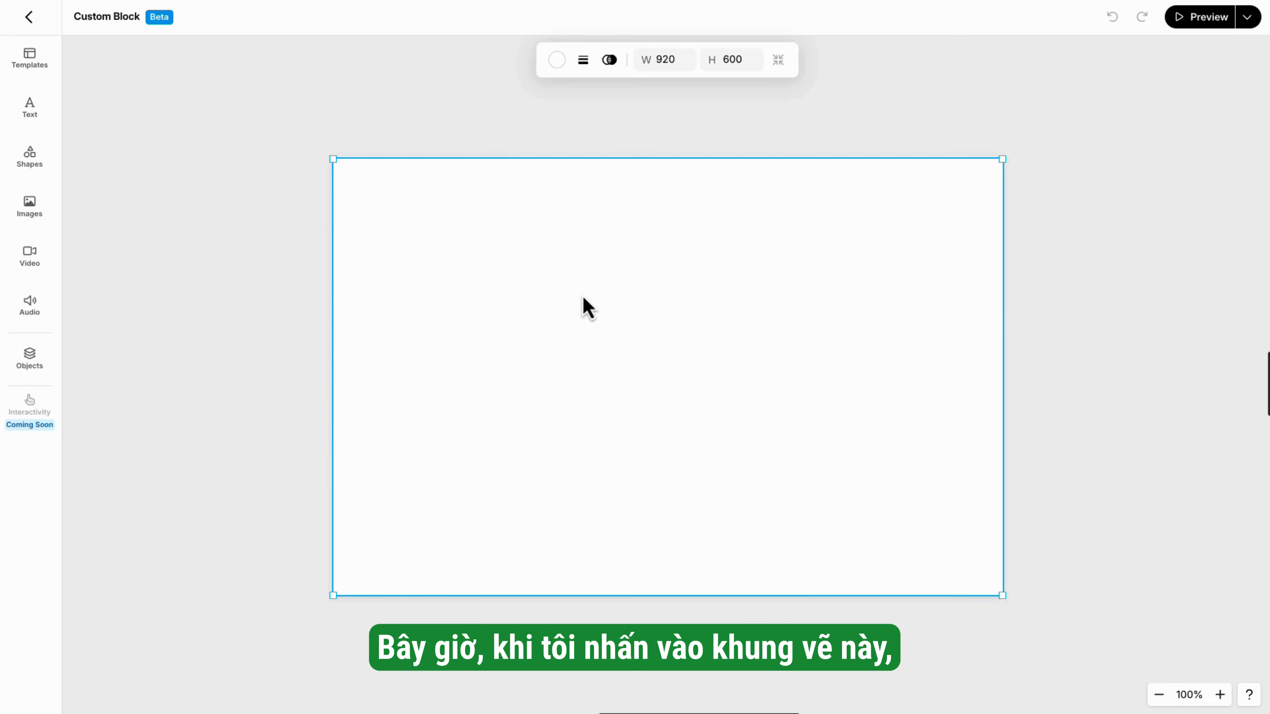
click(563, 66)
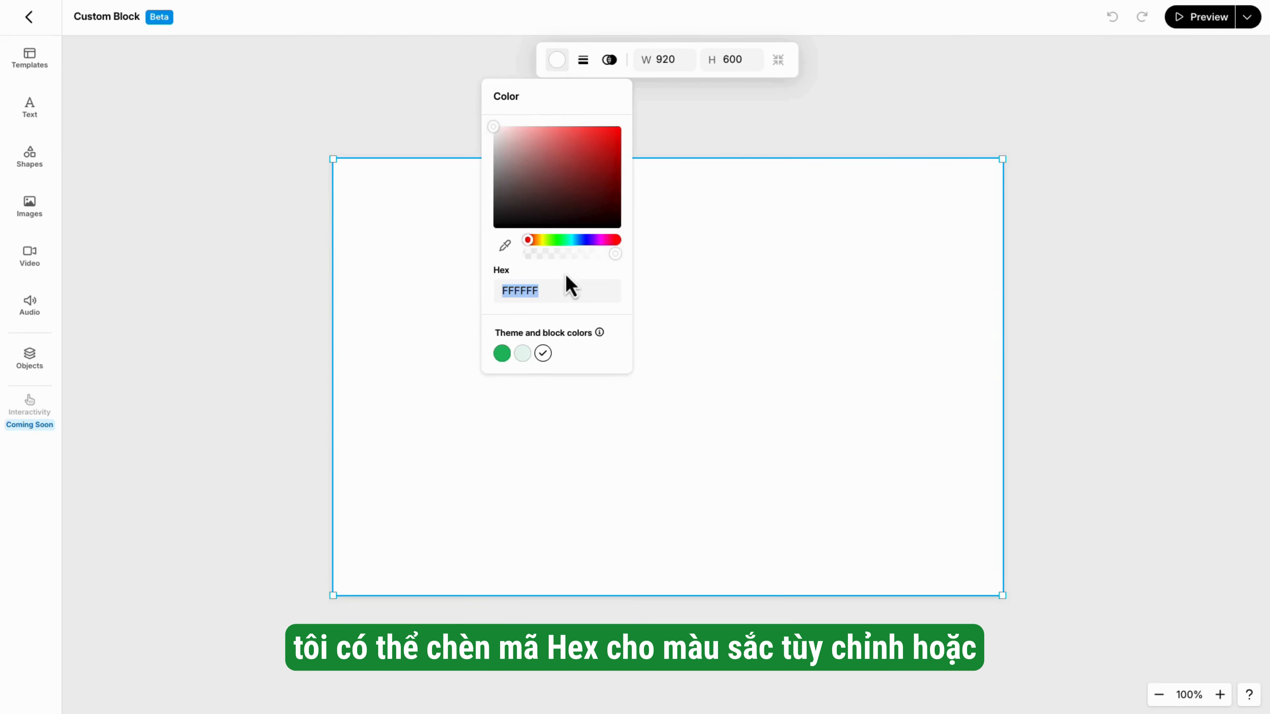
click(523, 355)
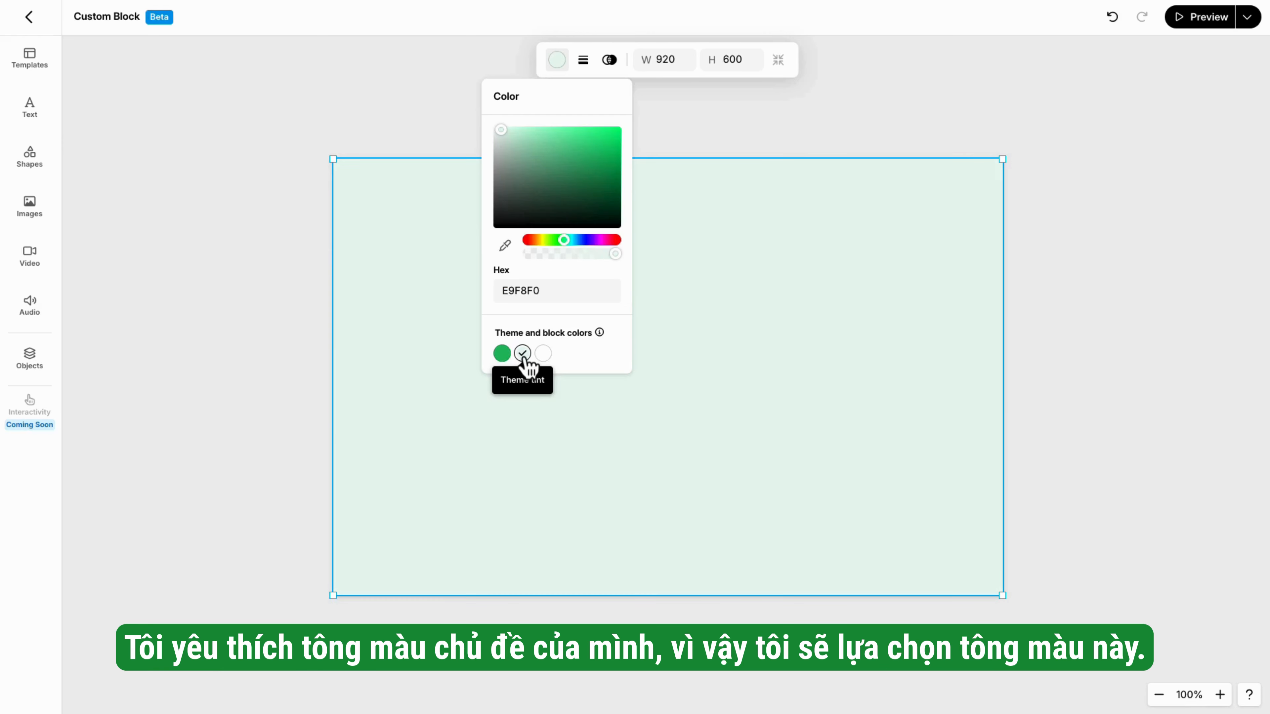
click(717, 144)
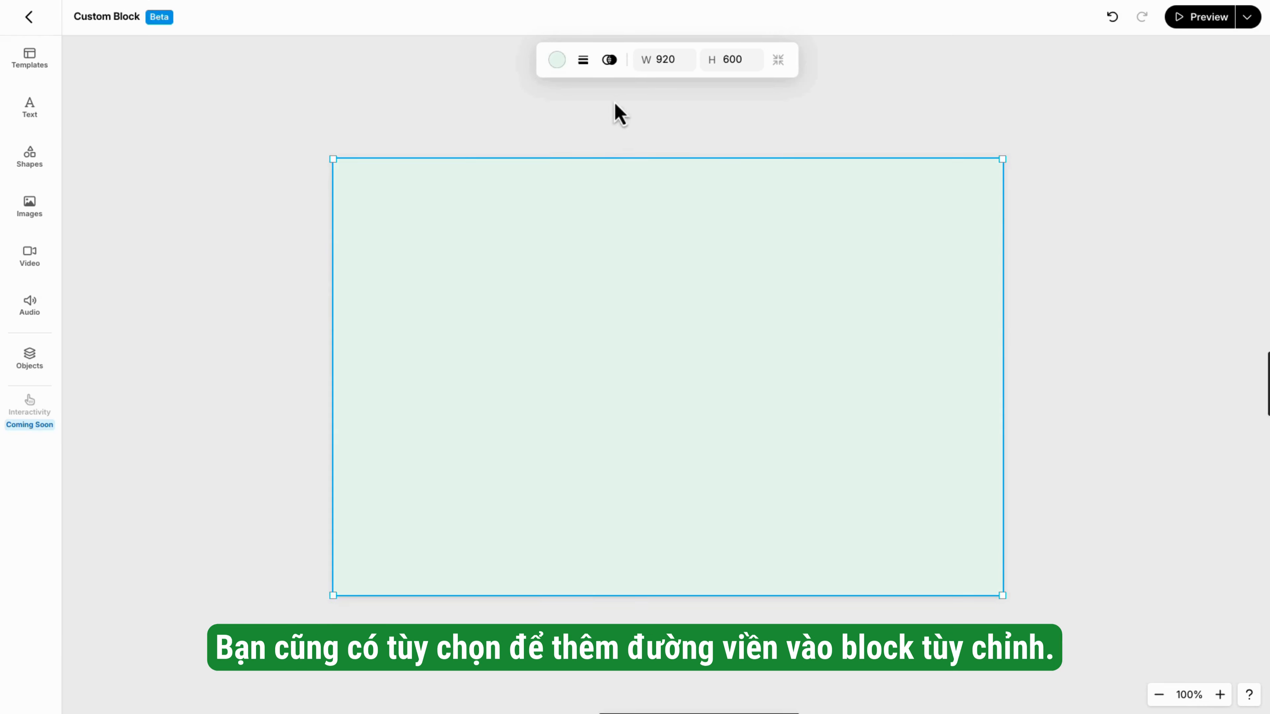
Check the canvas's border and overlay options, and lower its upper edge to reduce the height to about 548 pixels.
click(583, 70)
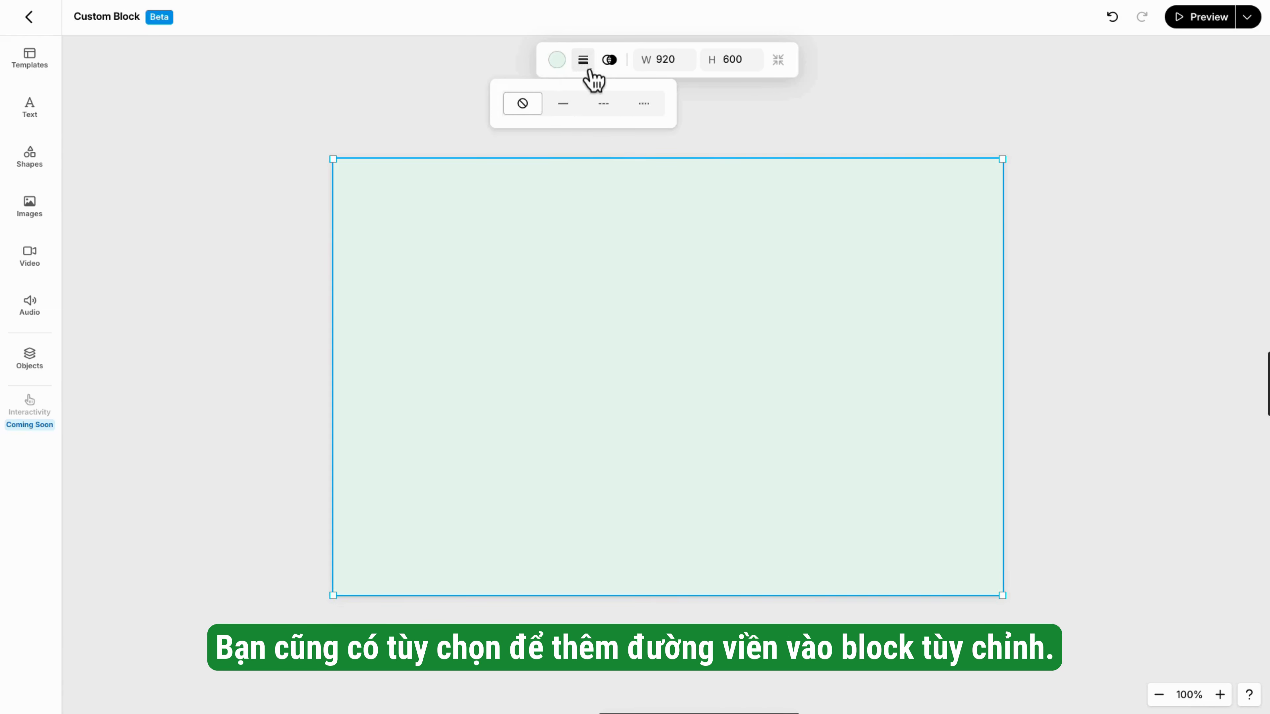
click(612, 68)
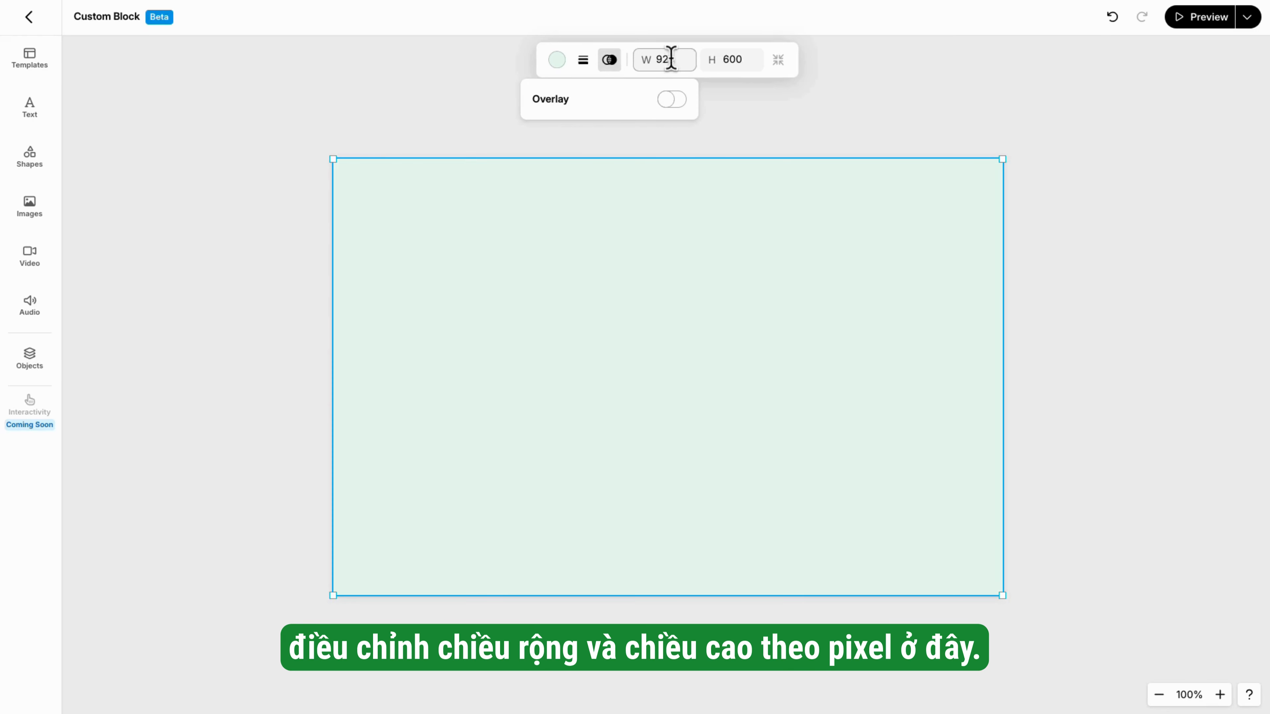
click(742, 109)
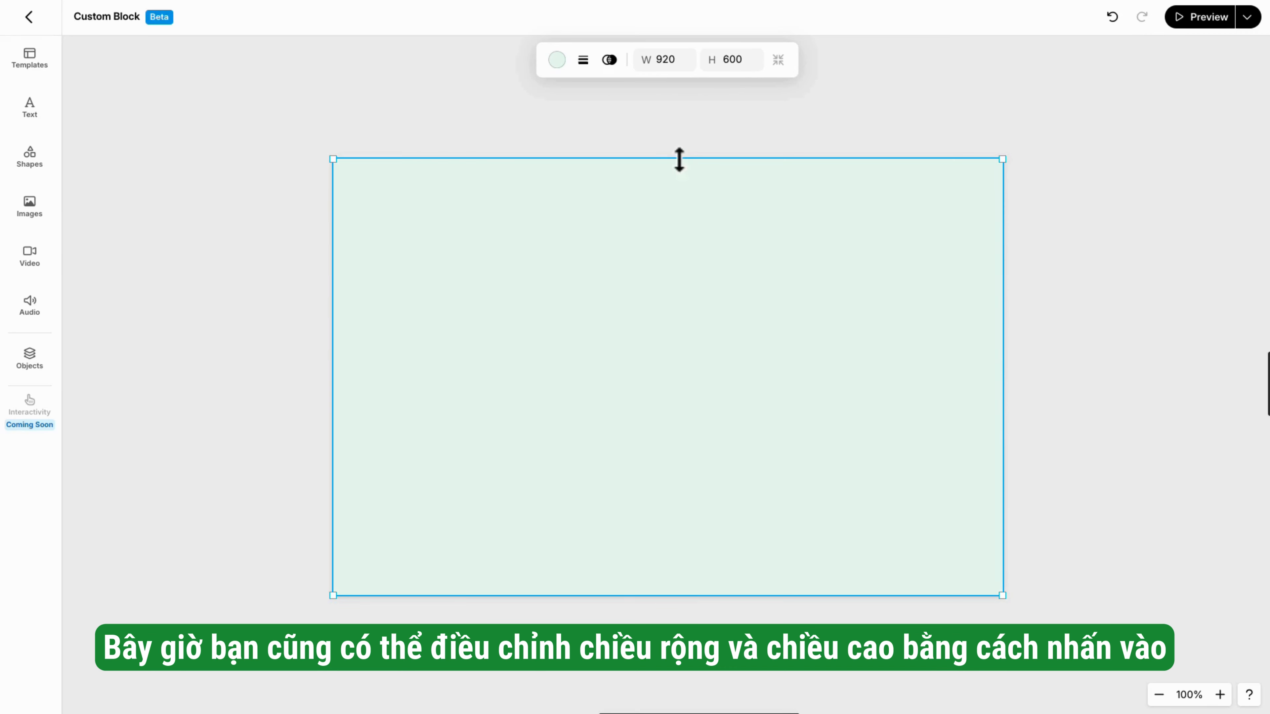
drag(679, 159, 692, 201)
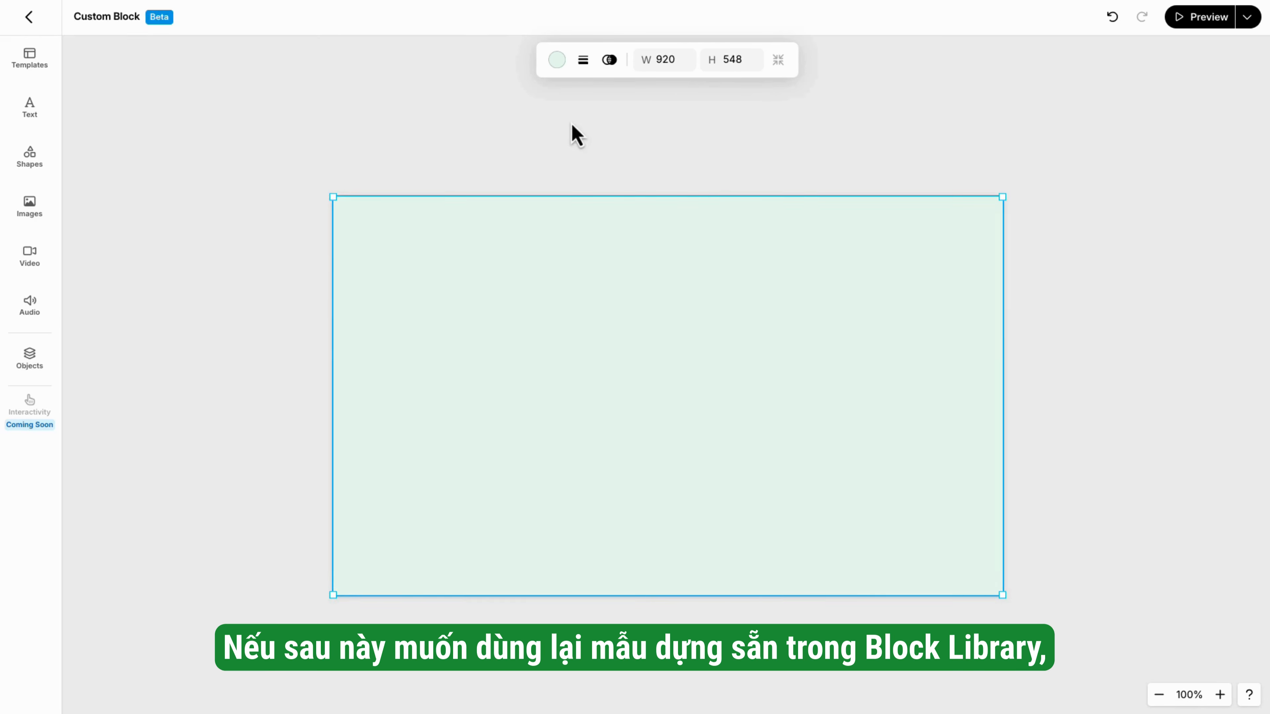
Browse the ready-made block templates from Comparisons through Introductions without applying one.
click(33, 62)
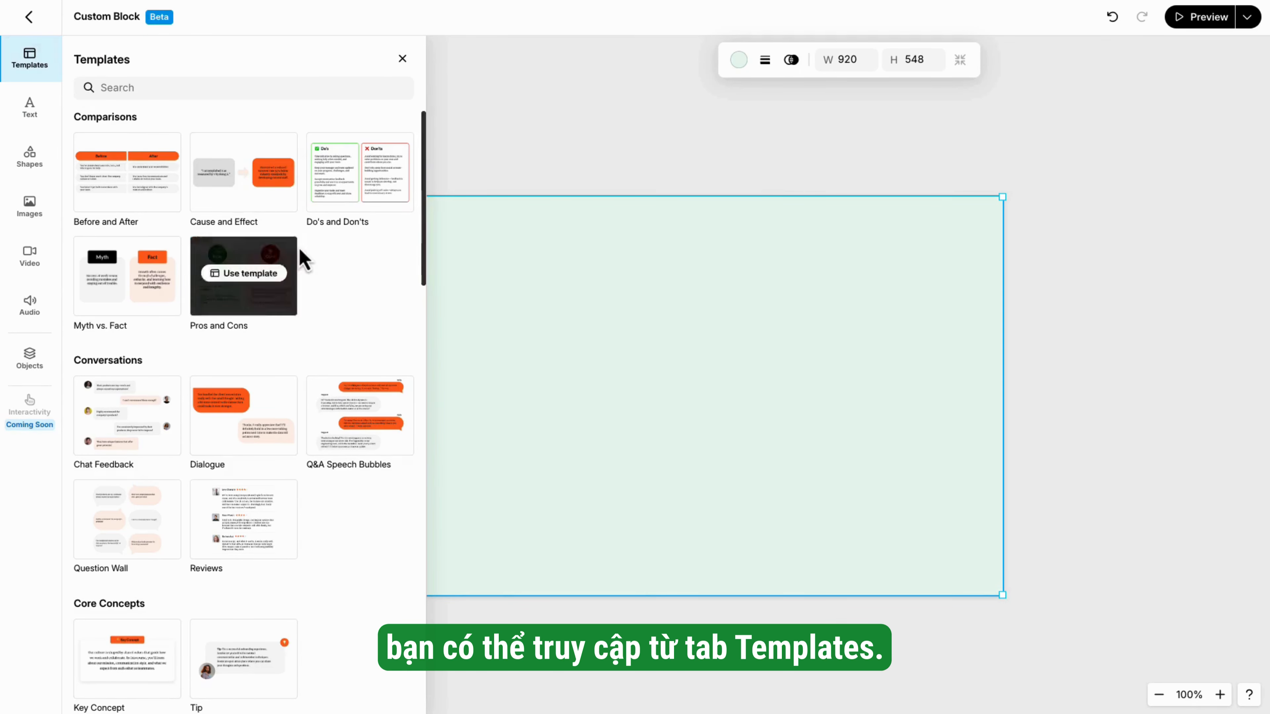
scroll(304, 260, down, 3)
scroll(308, 265, down, 6)
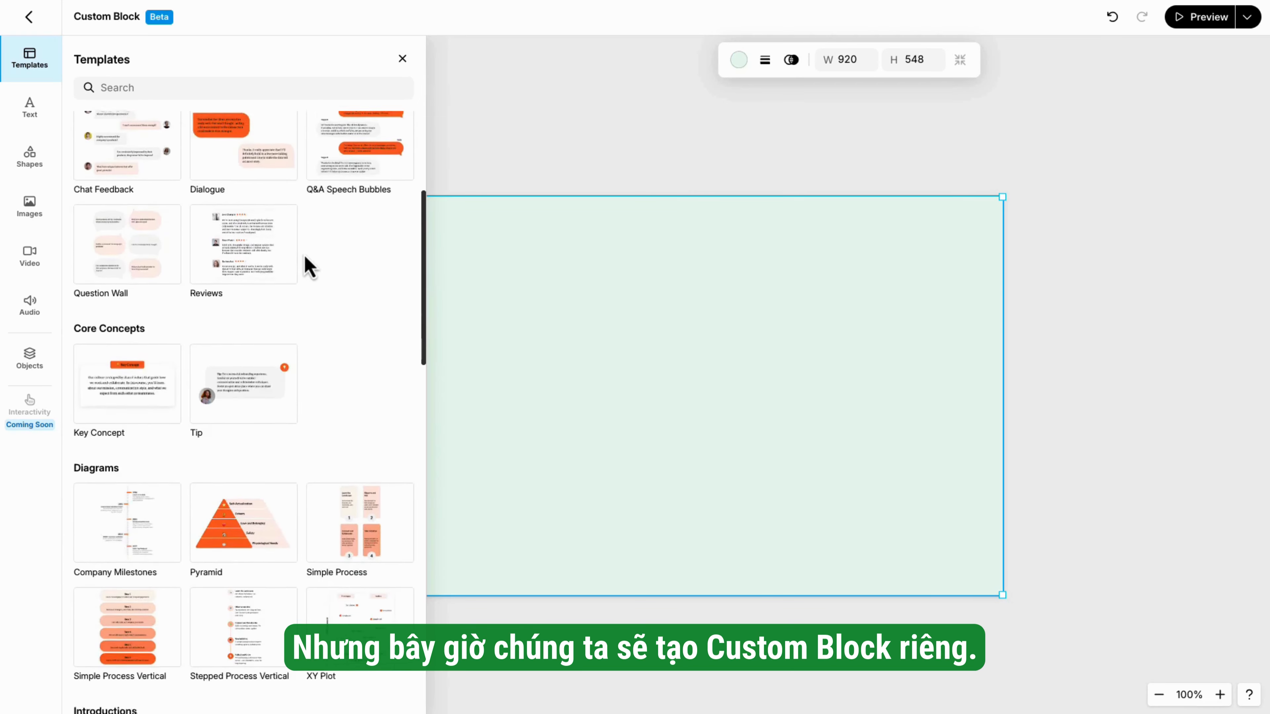
scroll(308, 264, down, 3)
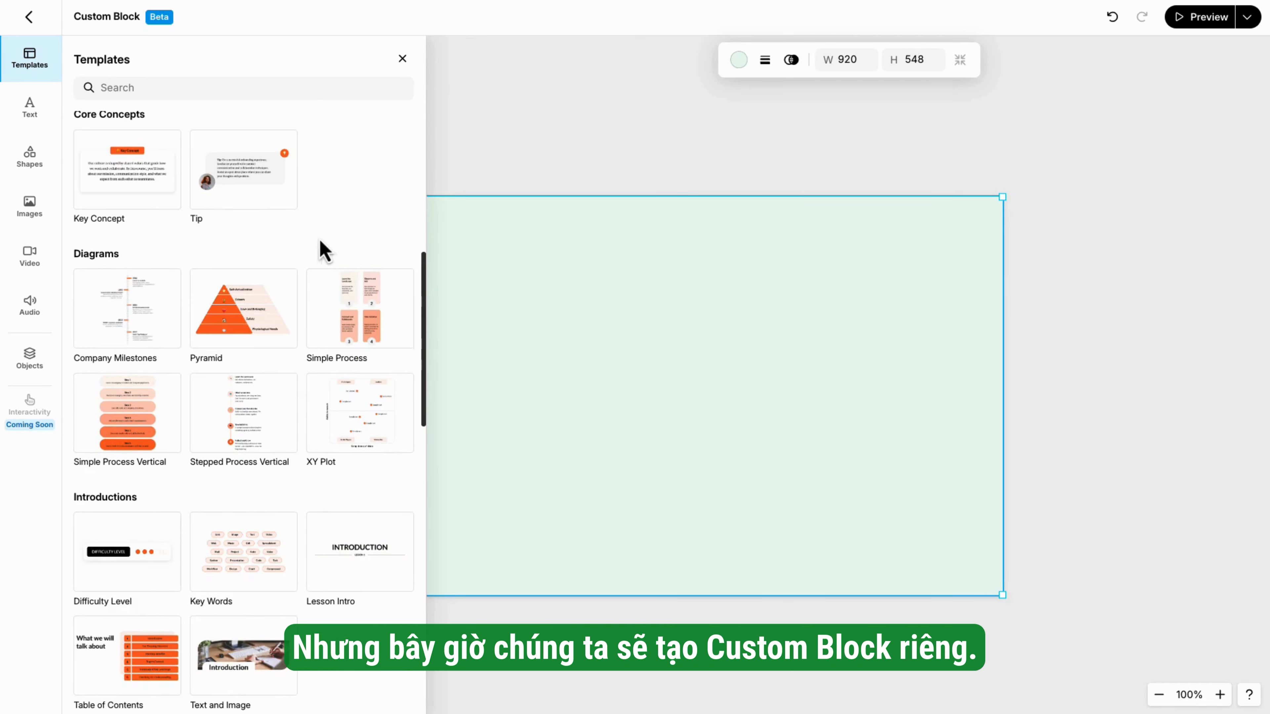
click(407, 66)
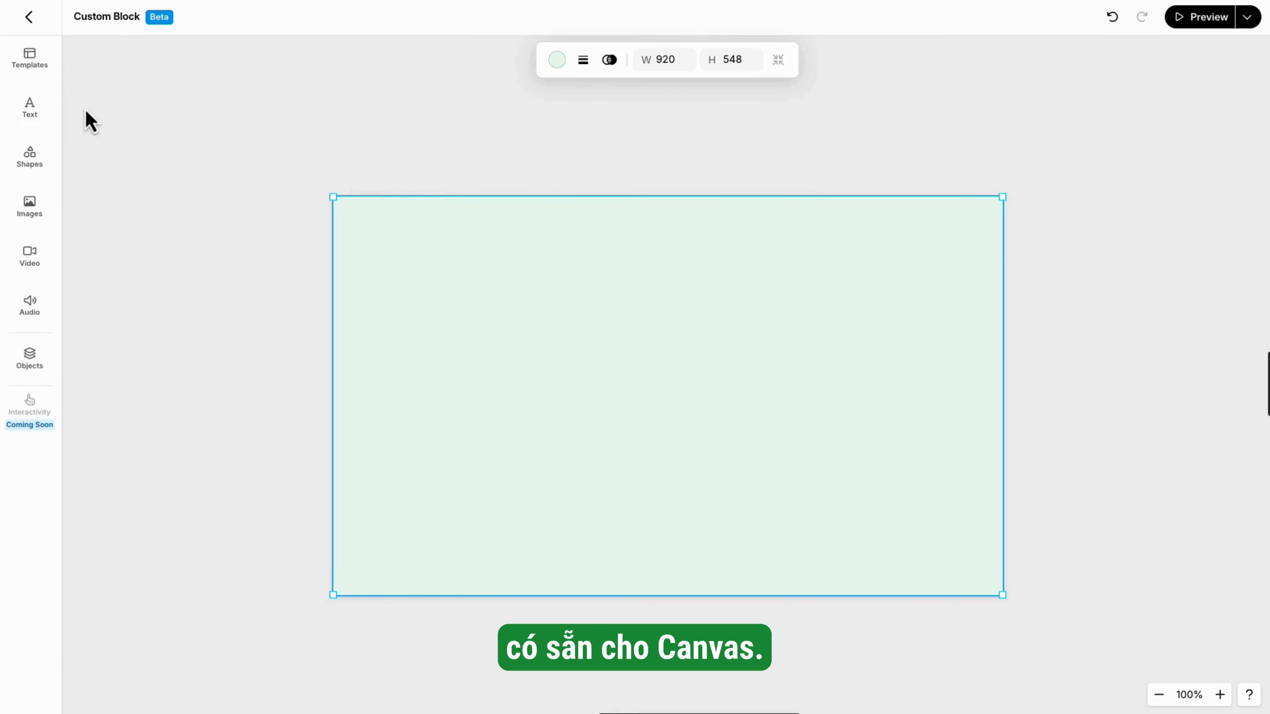
Review the text styles, the available shapes, and the AI generation, stock and upload sources for images.
click(48, 122)
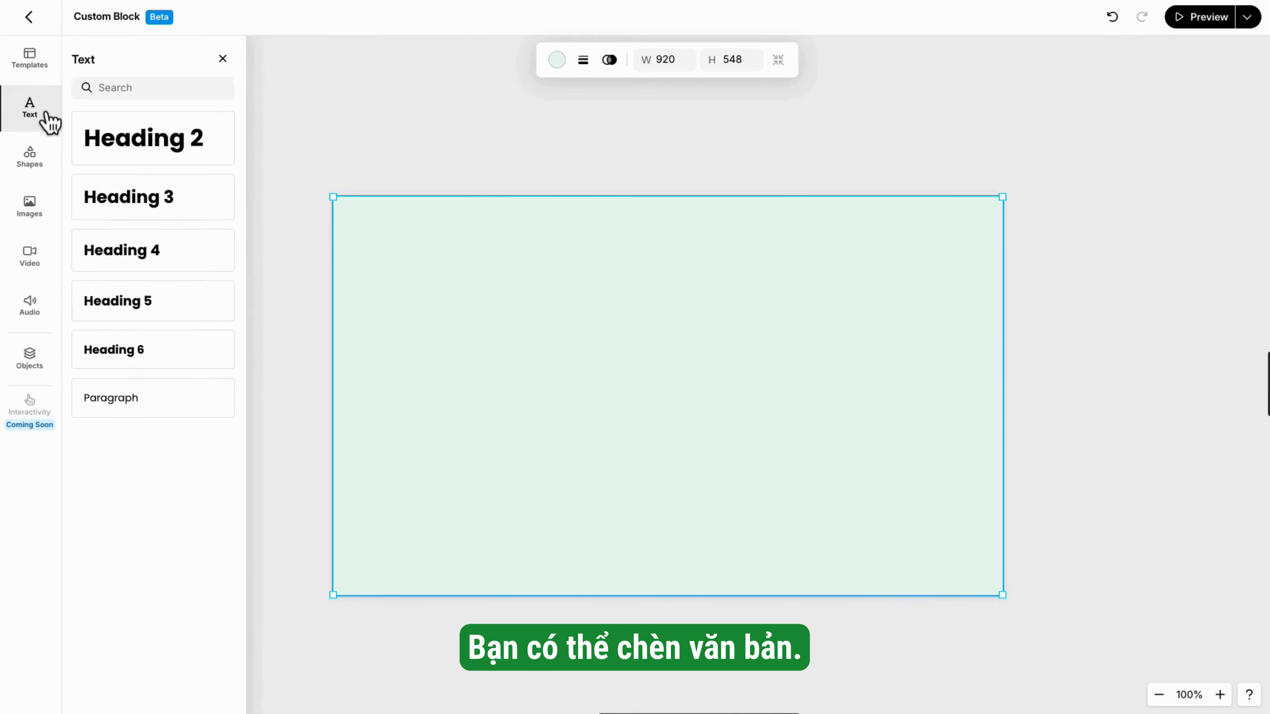
click(43, 168)
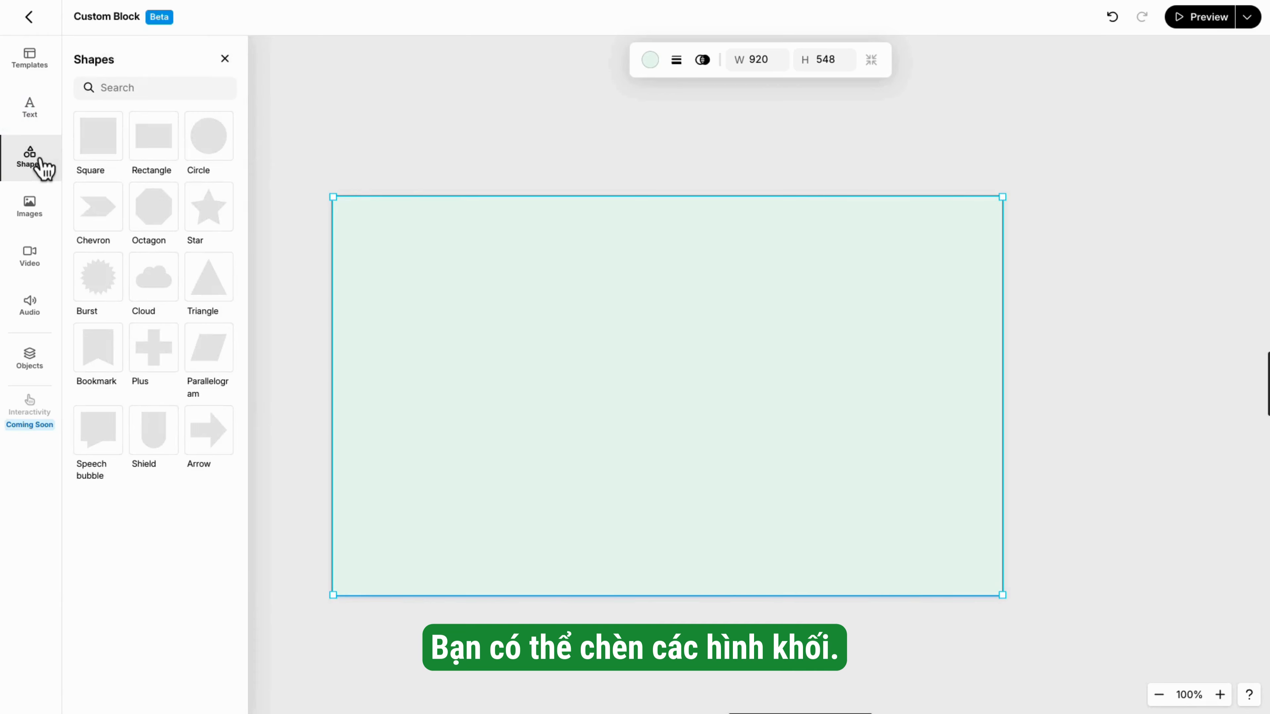
click(46, 213)
click(128, 98)
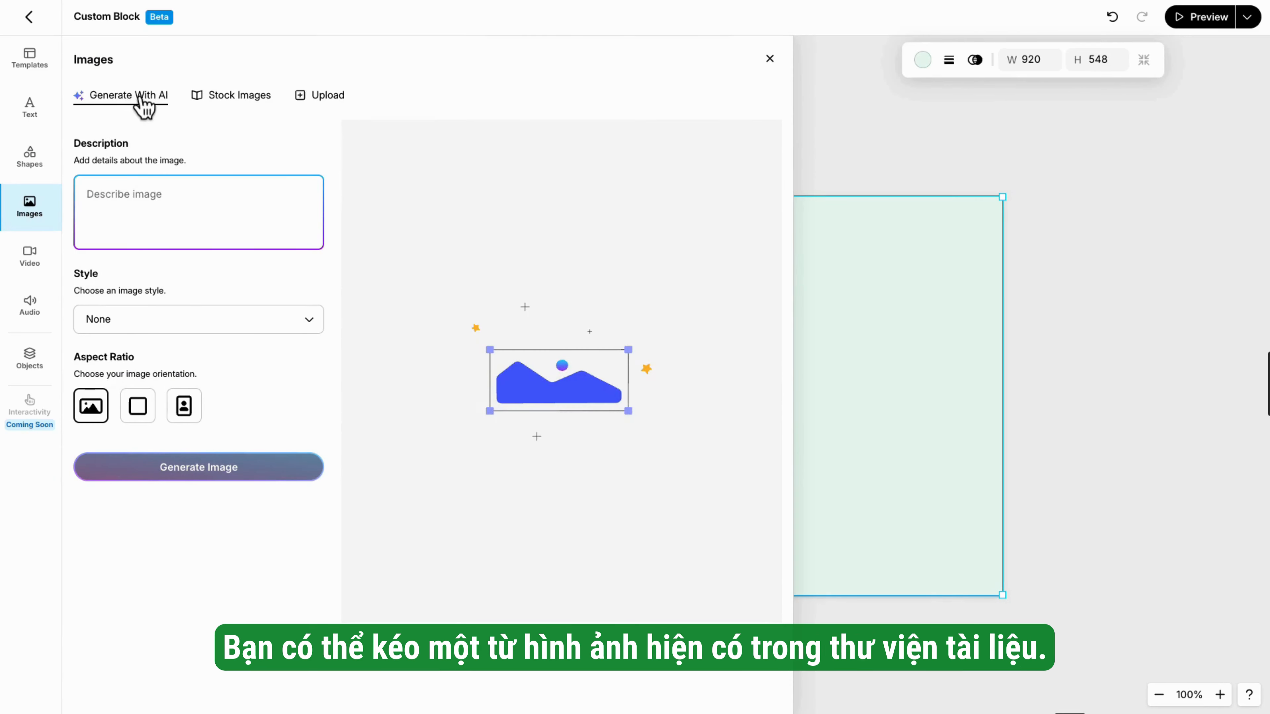
click(215, 100)
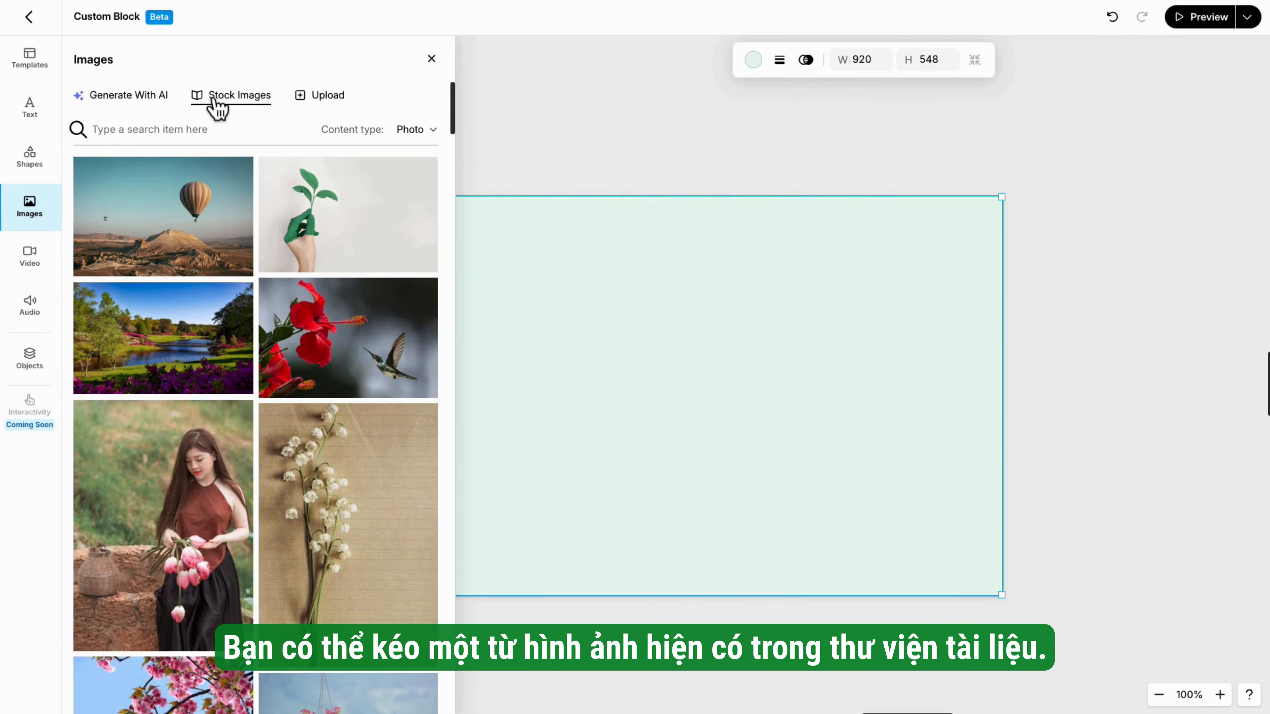
click(323, 100)
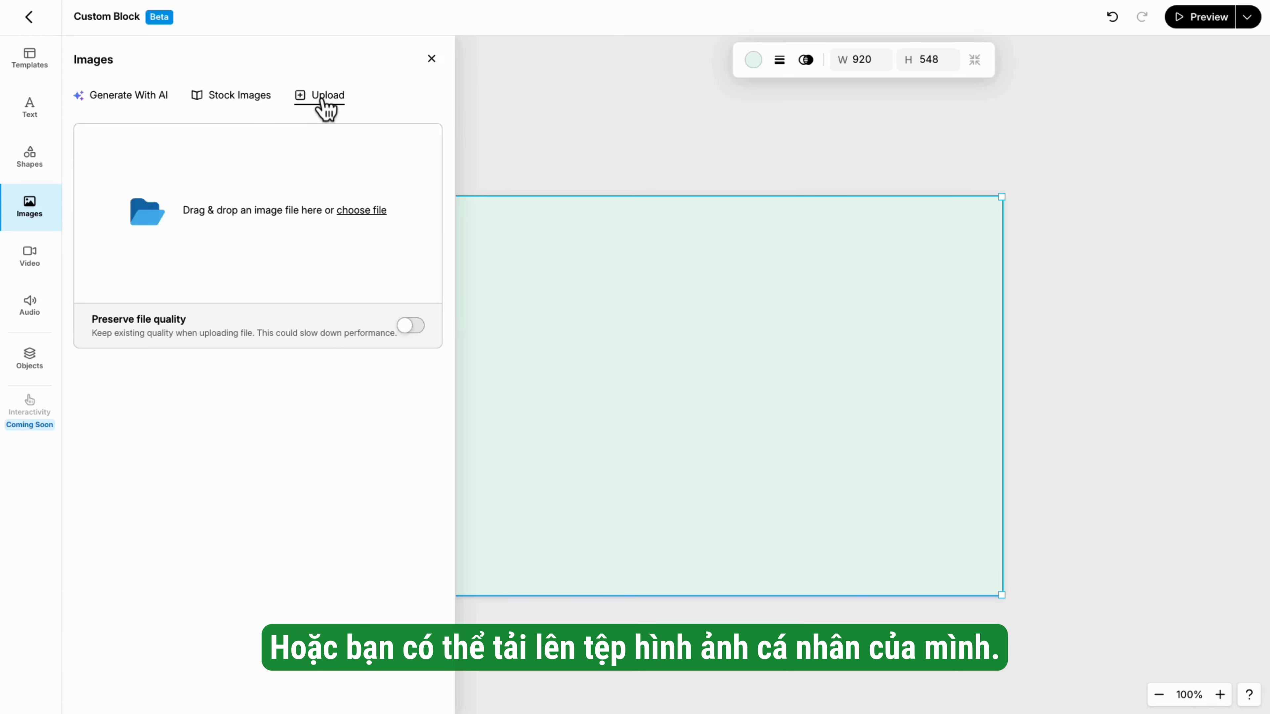
Examine the video upload option and the AI, recording and upload options for audio.
click(49, 263)
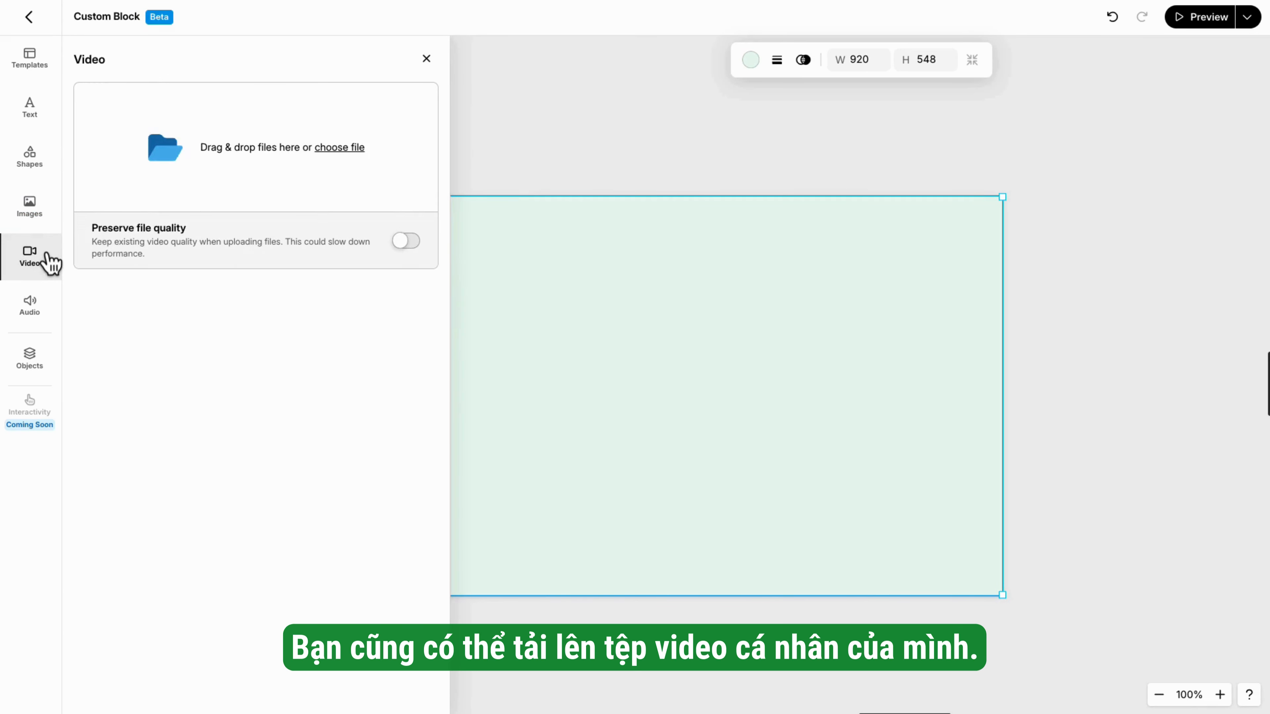
click(39, 309)
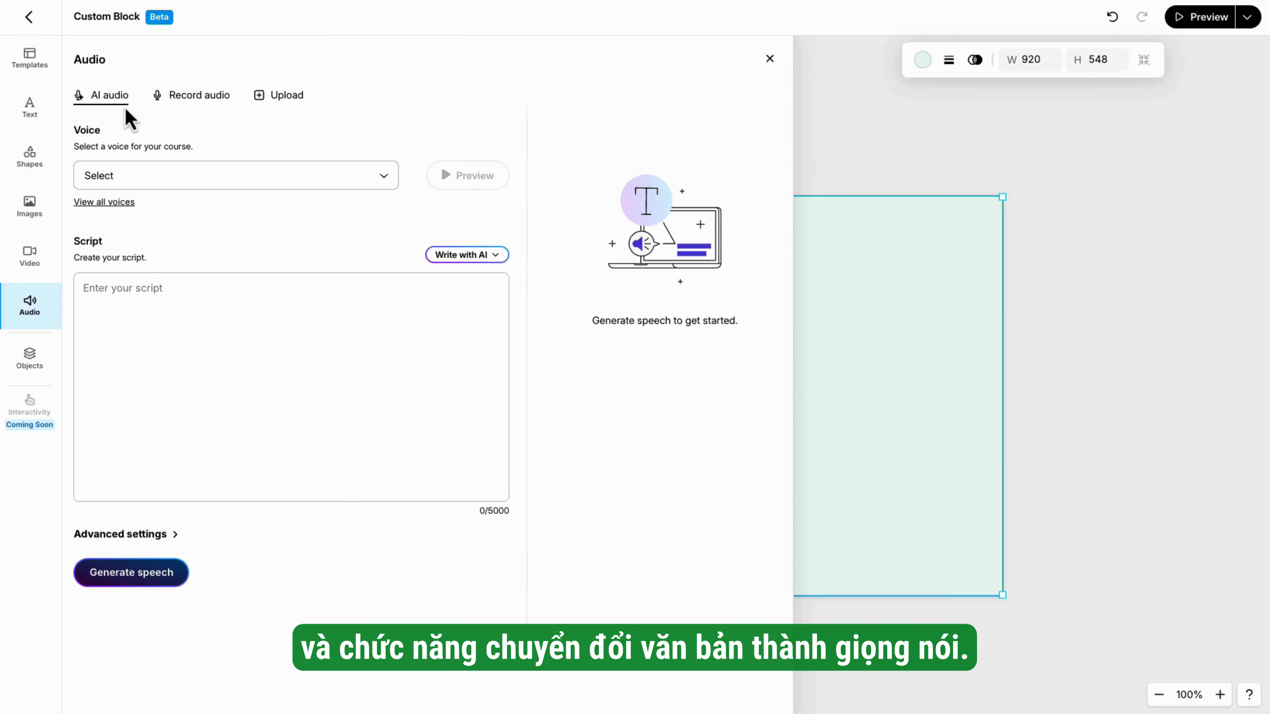
click(185, 101)
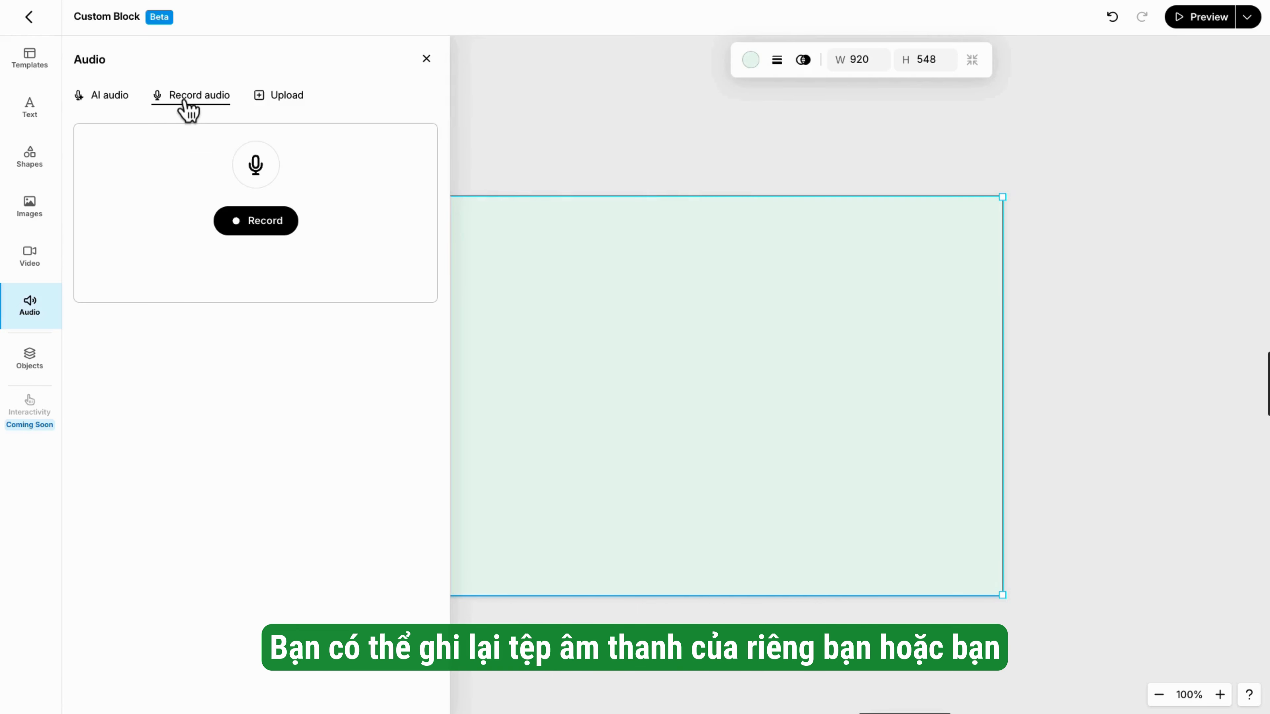
click(288, 99)
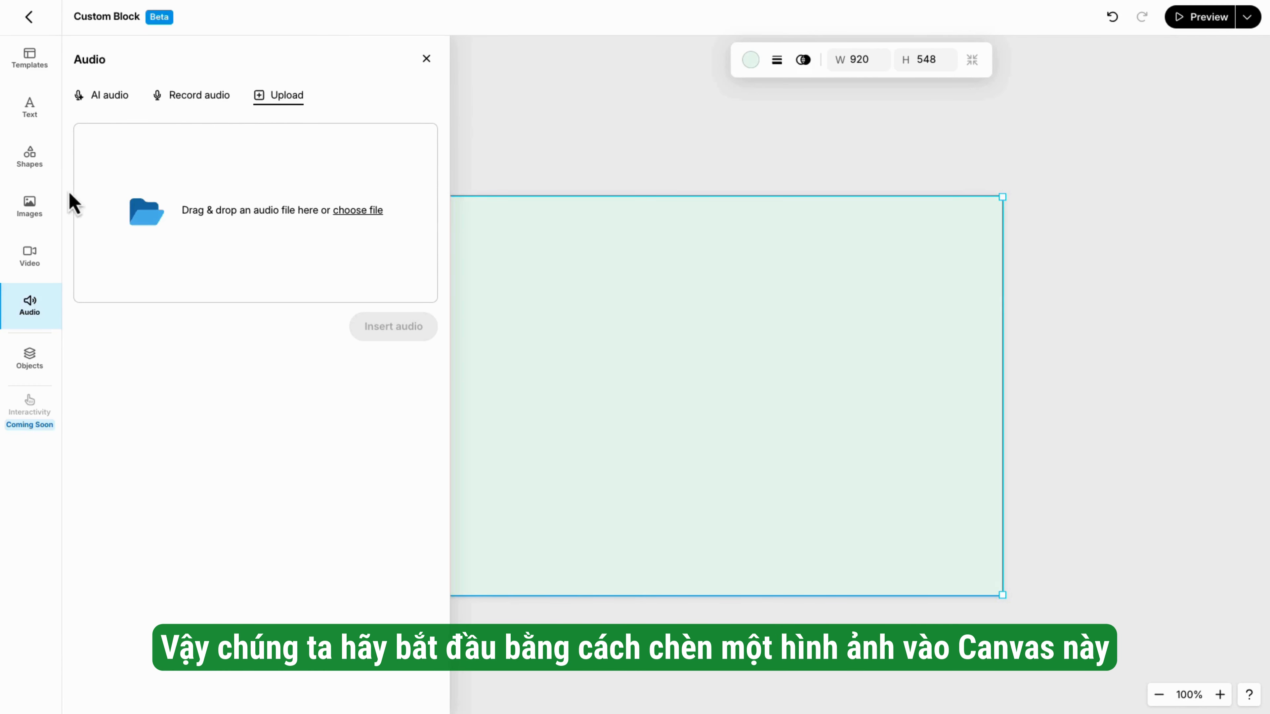
Search the stock images for "health" and insert the photo of salad bowls with avocado and limes into the canvas.
click(38, 210)
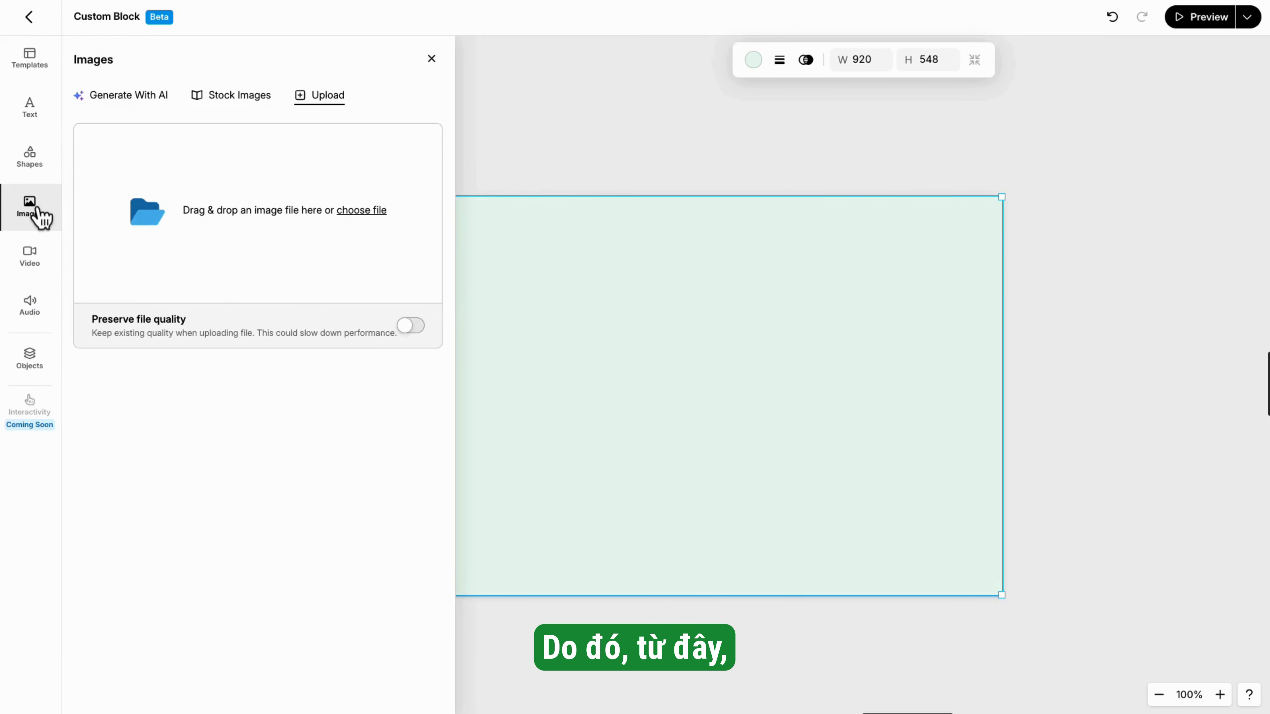
click(230, 99)
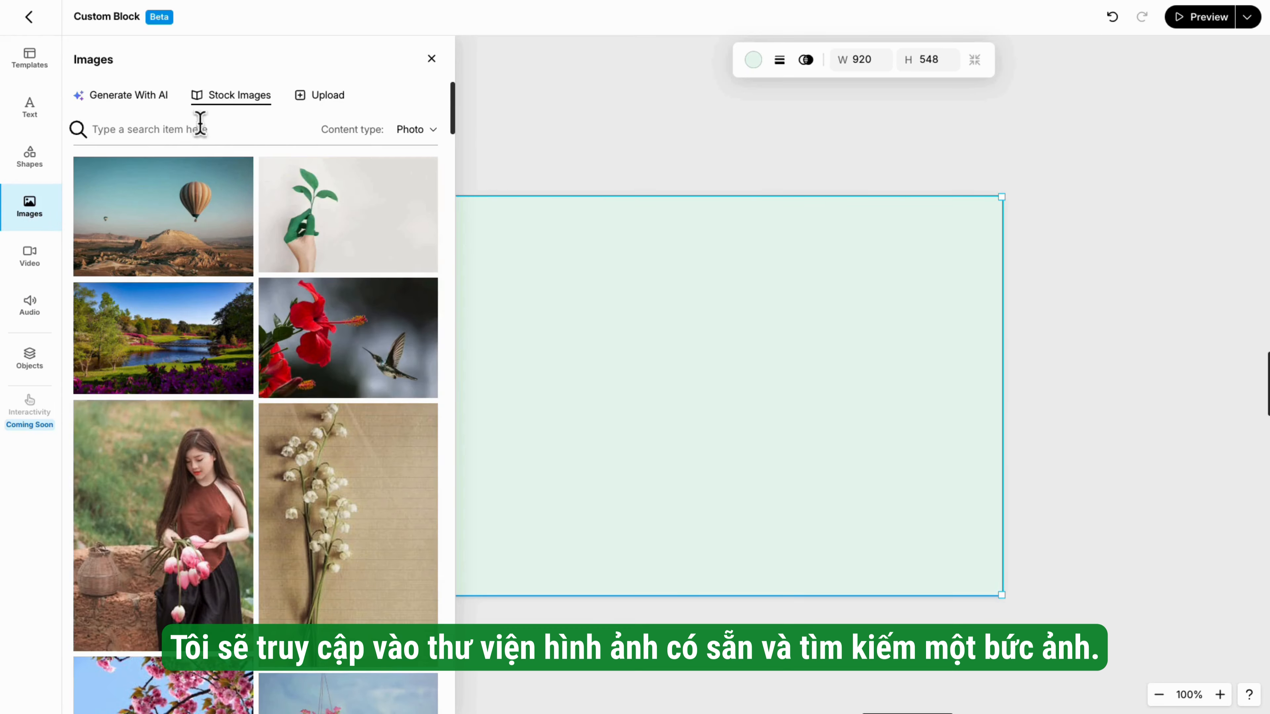
click(189, 130)
text(health)
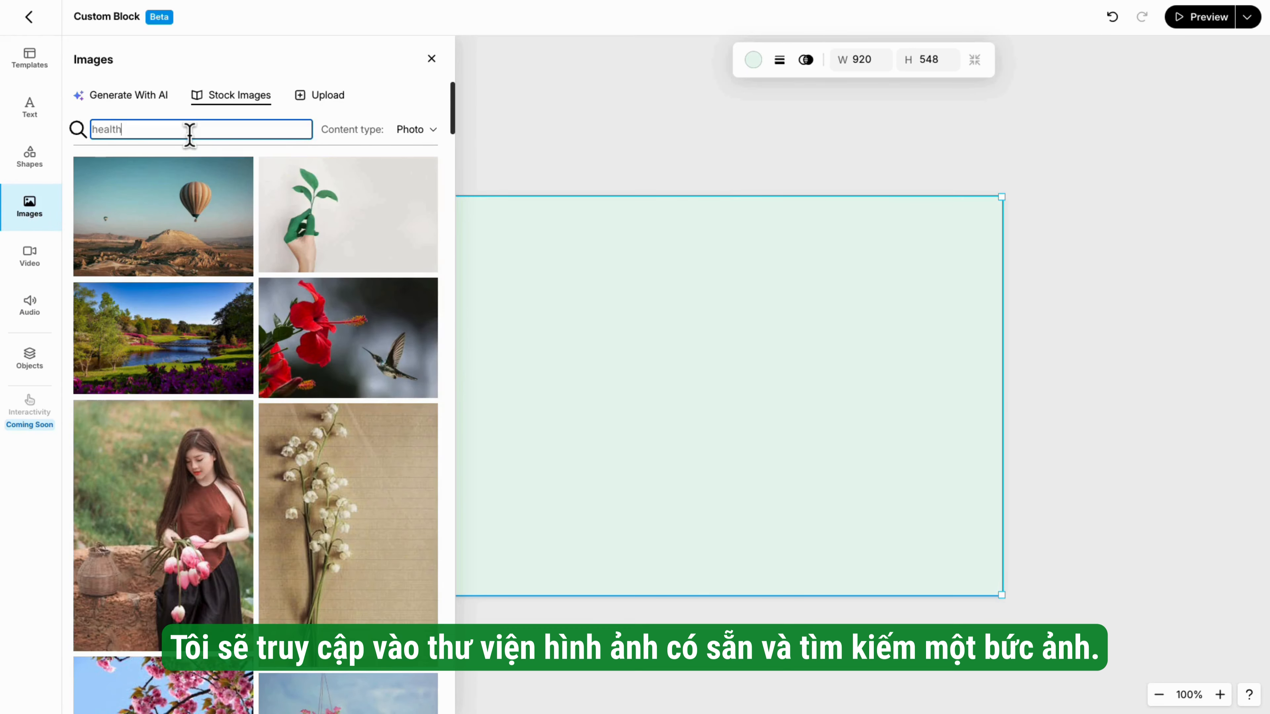
key(Return)
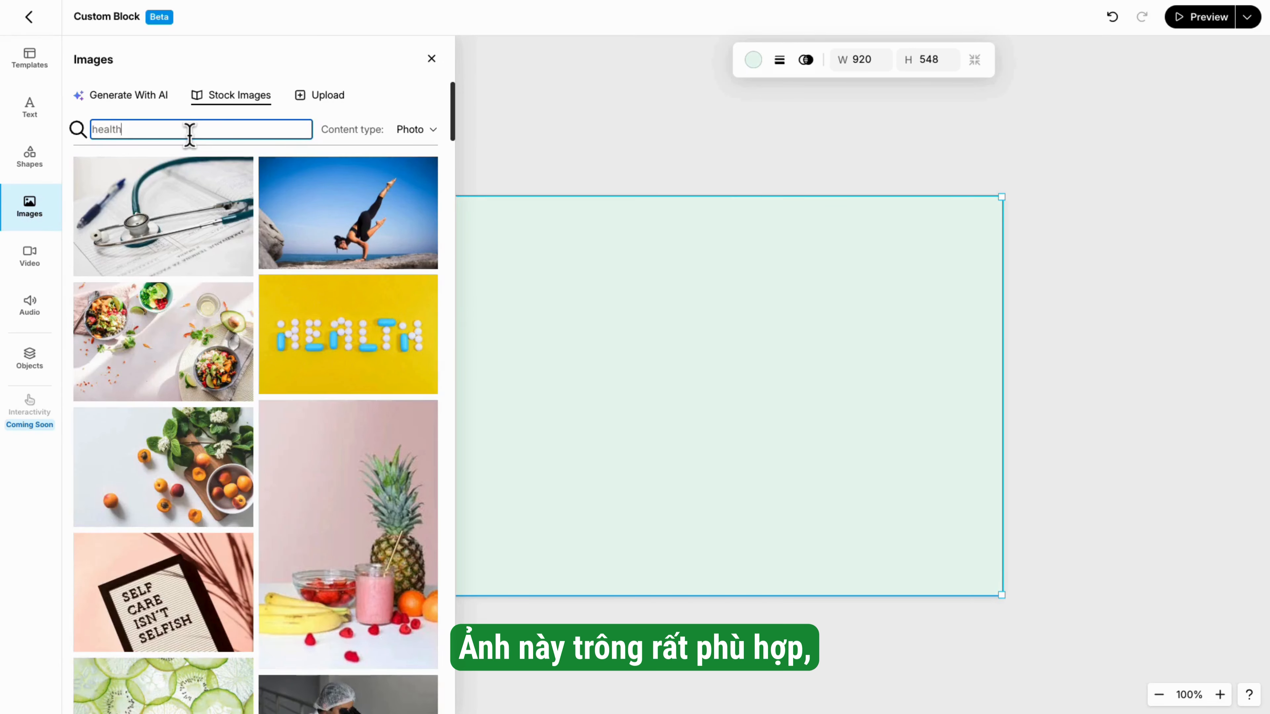
click(161, 332)
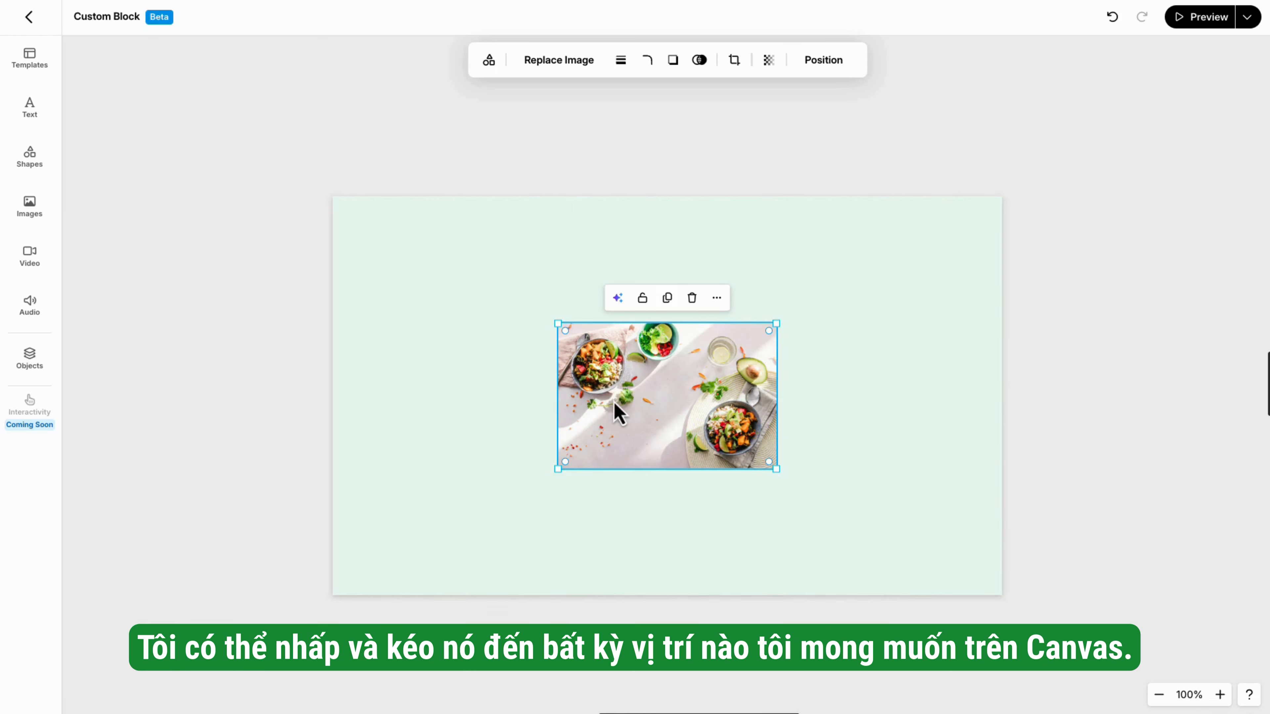
Enlarge the salad bowl photo to more than half the canvas width and place it near the canvas centre.
drag(615, 401, 481, 361)
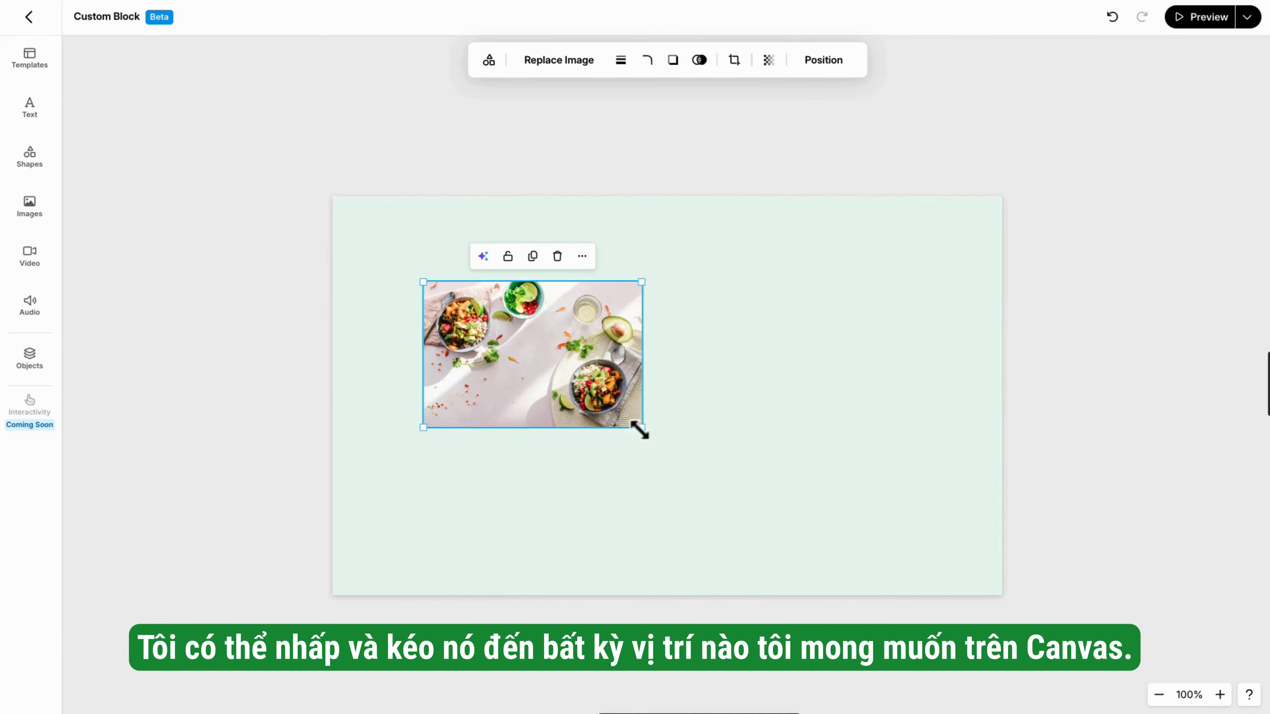
drag(641, 430, 808, 485)
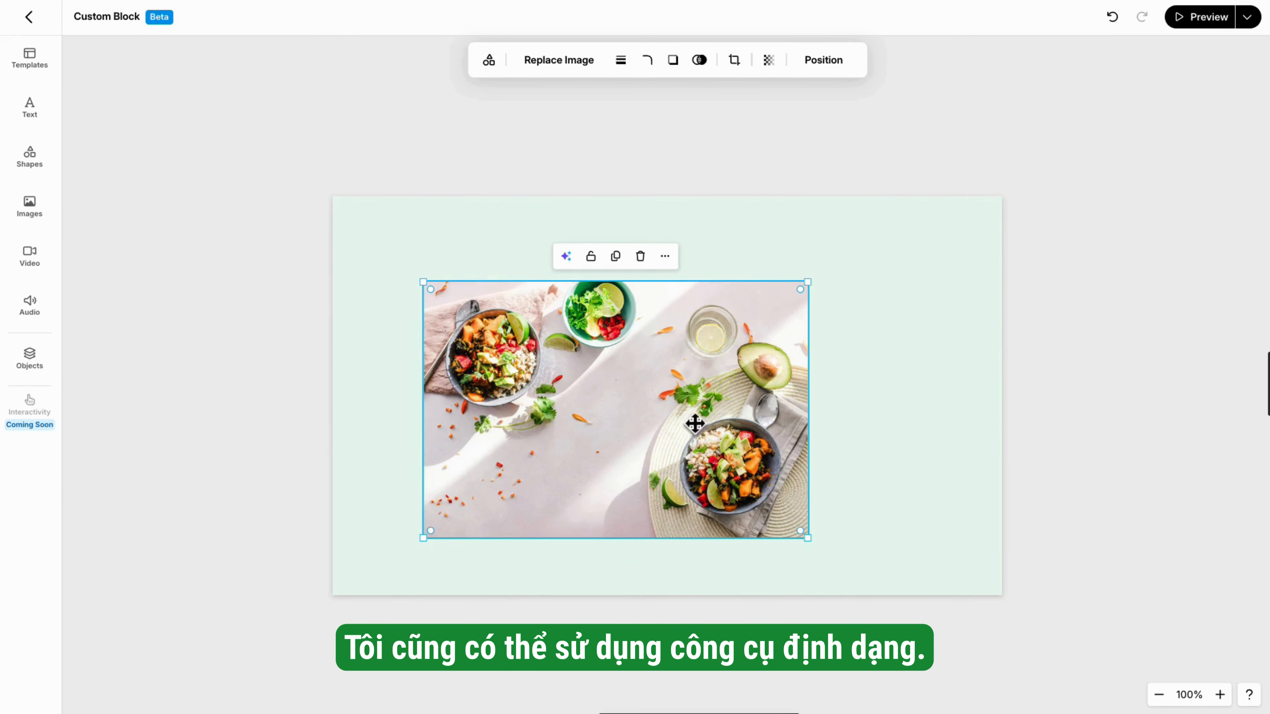
drag(695, 425, 737, 418)
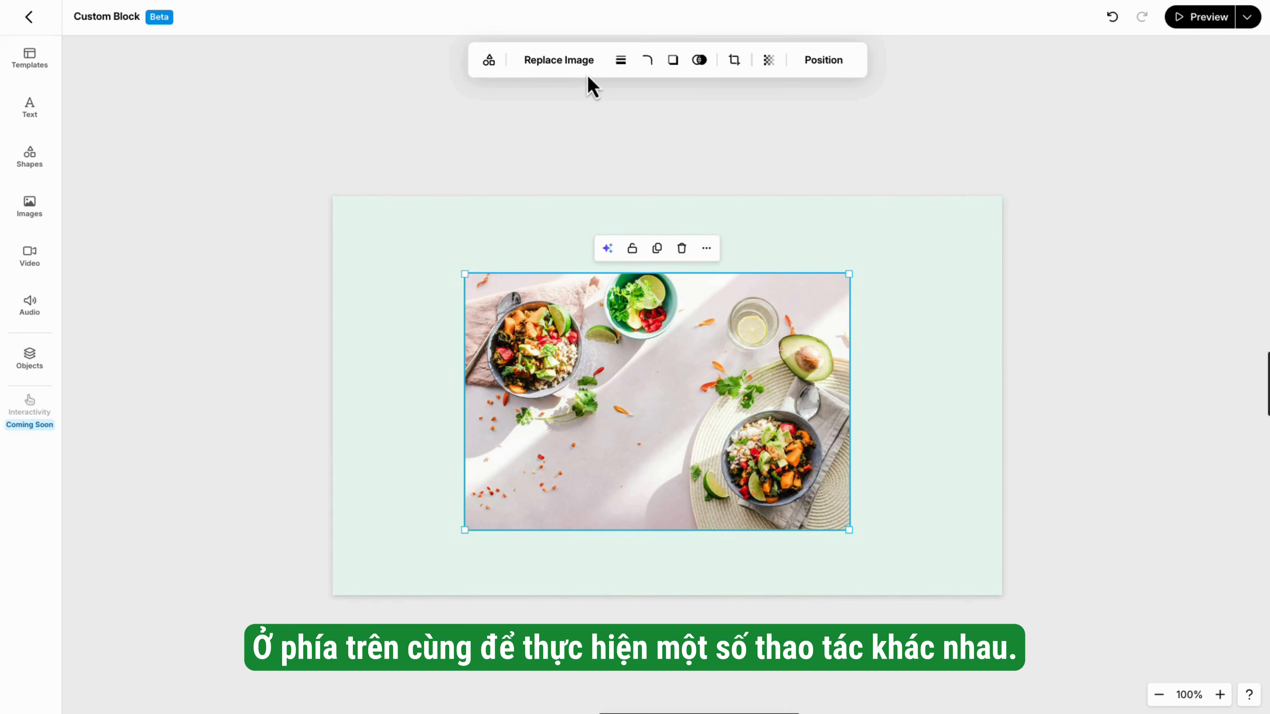
Try the Chevron shape on the salad bowl photo and set it back to Rectangle.
click(490, 61)
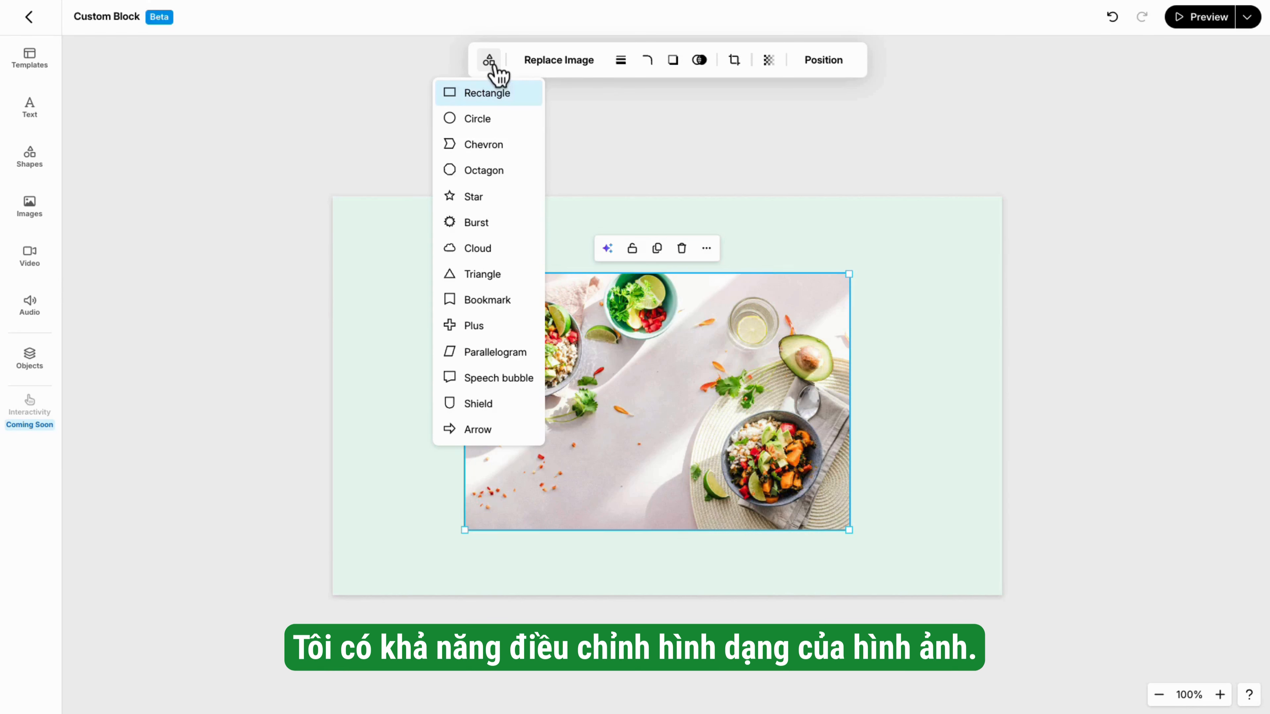
click(497, 145)
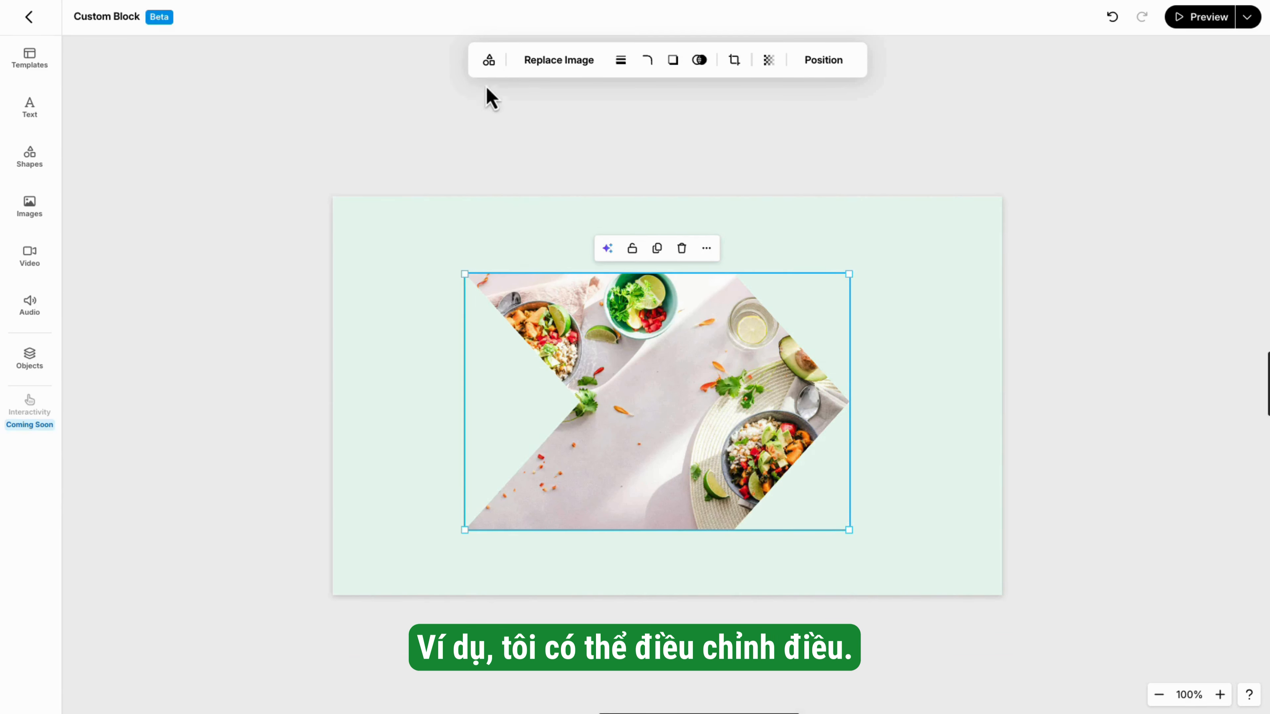
click(490, 60)
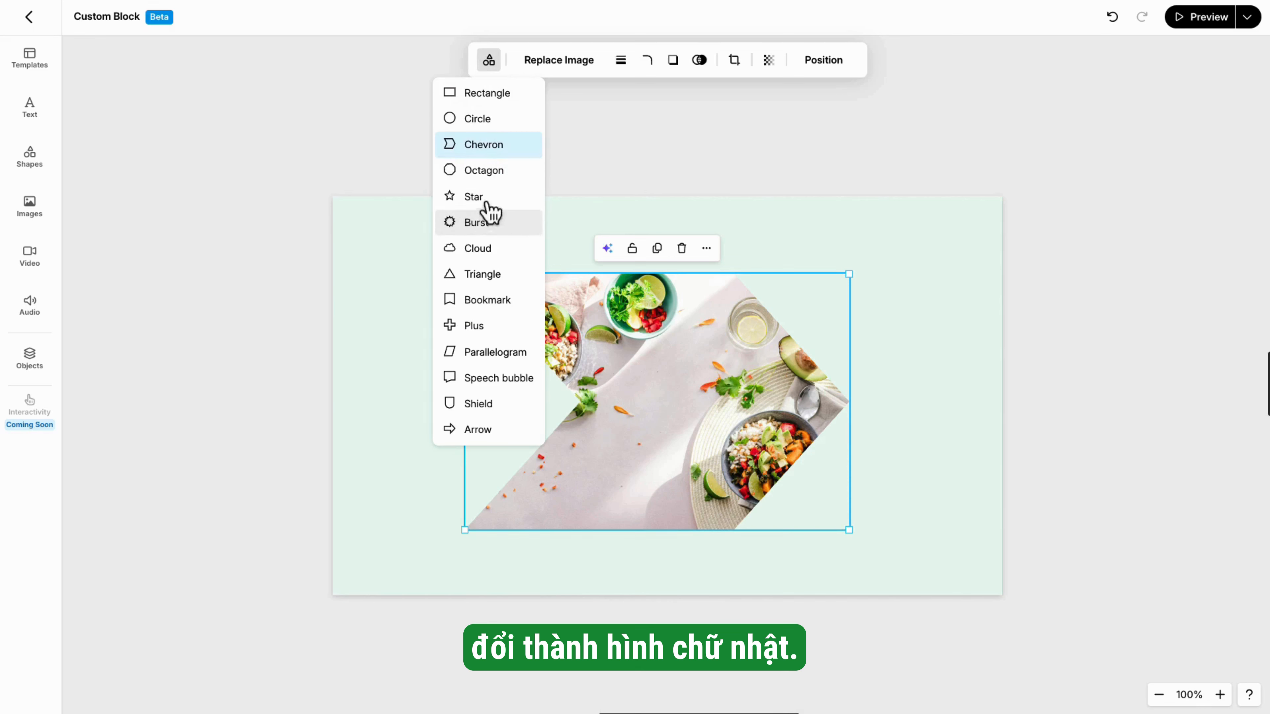
click(487, 98)
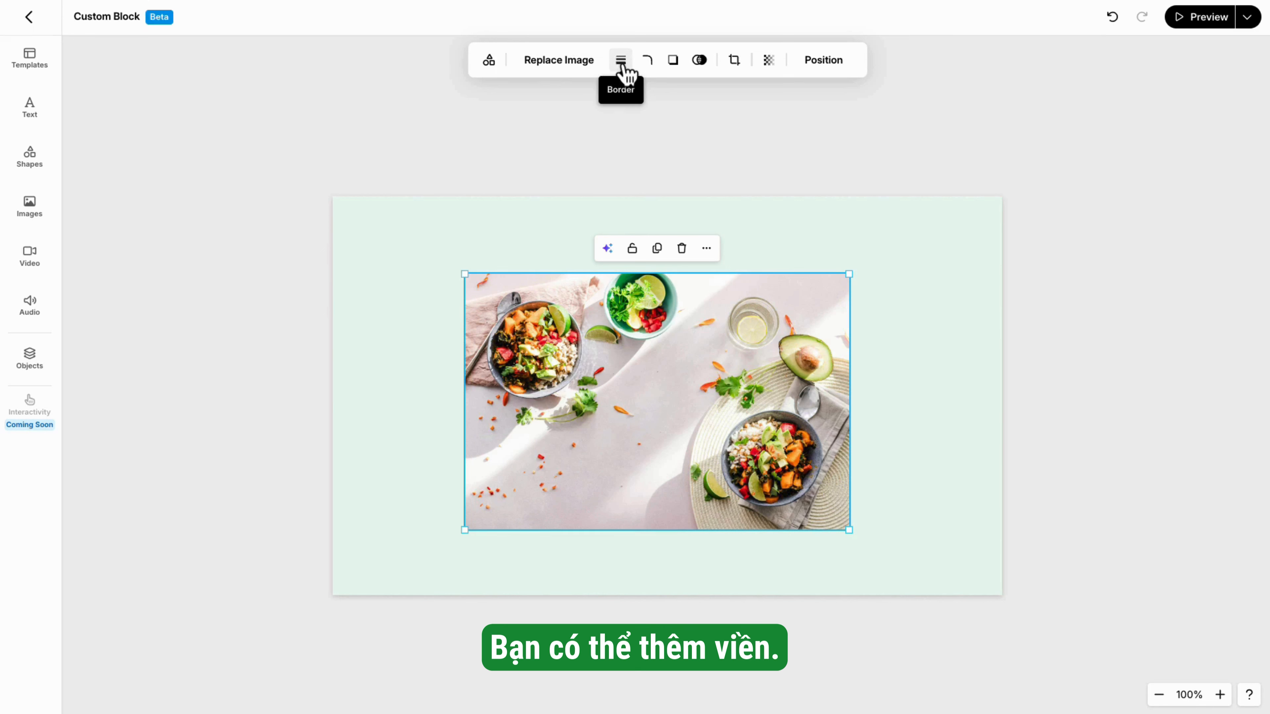
Try rounding all corners of the photo equally, with the radius setting and directly on the canvas, and return the radius to 0.
click(647, 62)
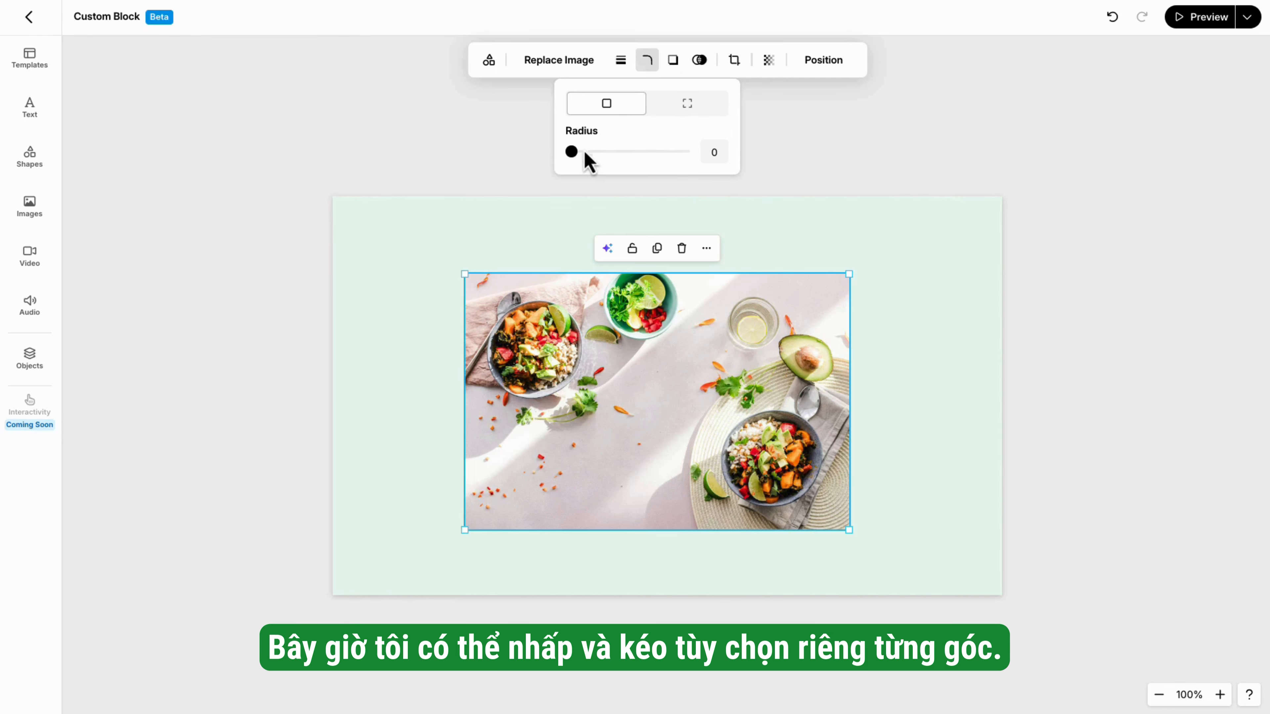
mouse_move(571, 152)
mouse_down()
mouse_move(623, 152)
mouse_move(572, 151)
mouse_up()
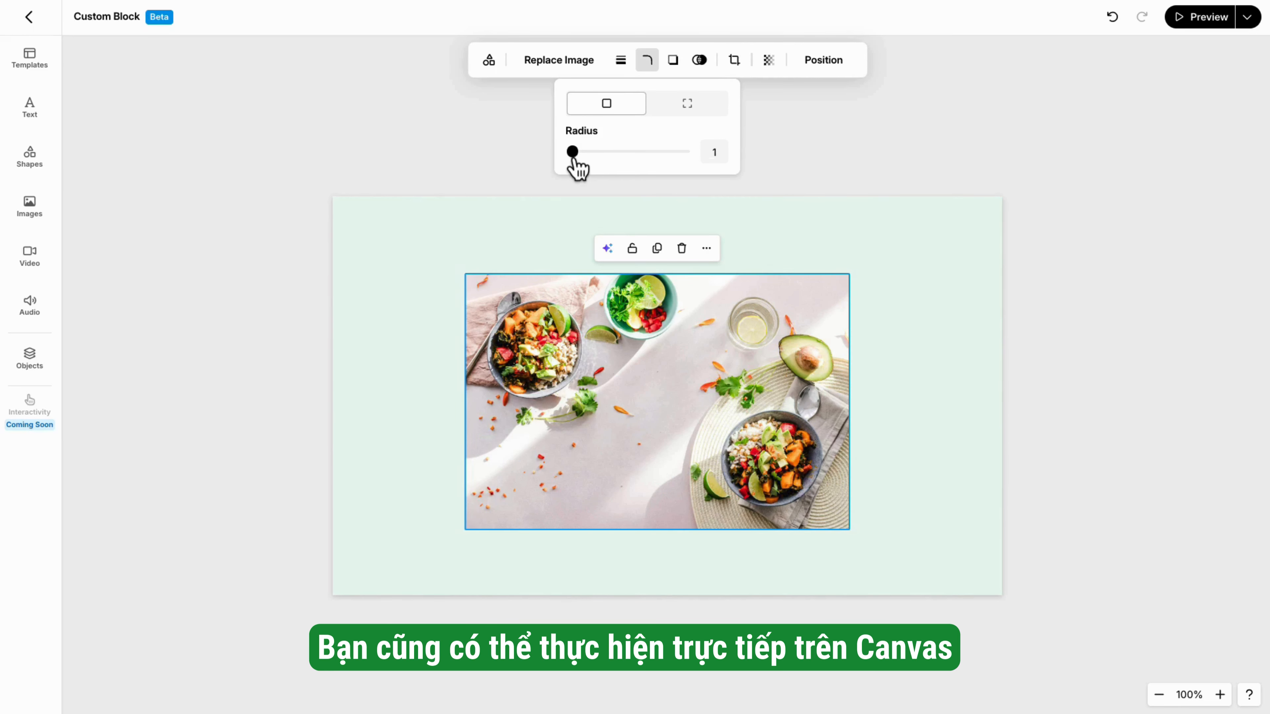
mouse_move(478, 293)
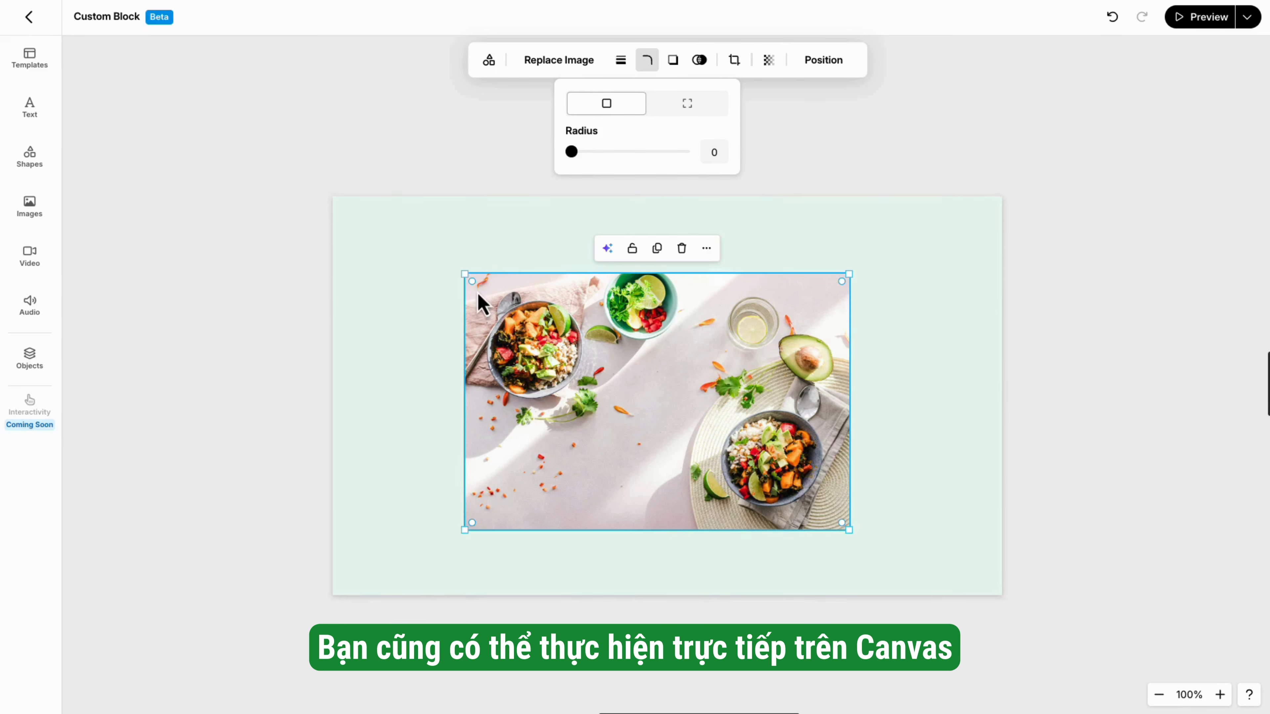
mouse_move(472, 282)
mouse_down()
mouse_move(505, 307)
mouse_move(463, 279)
mouse_up()
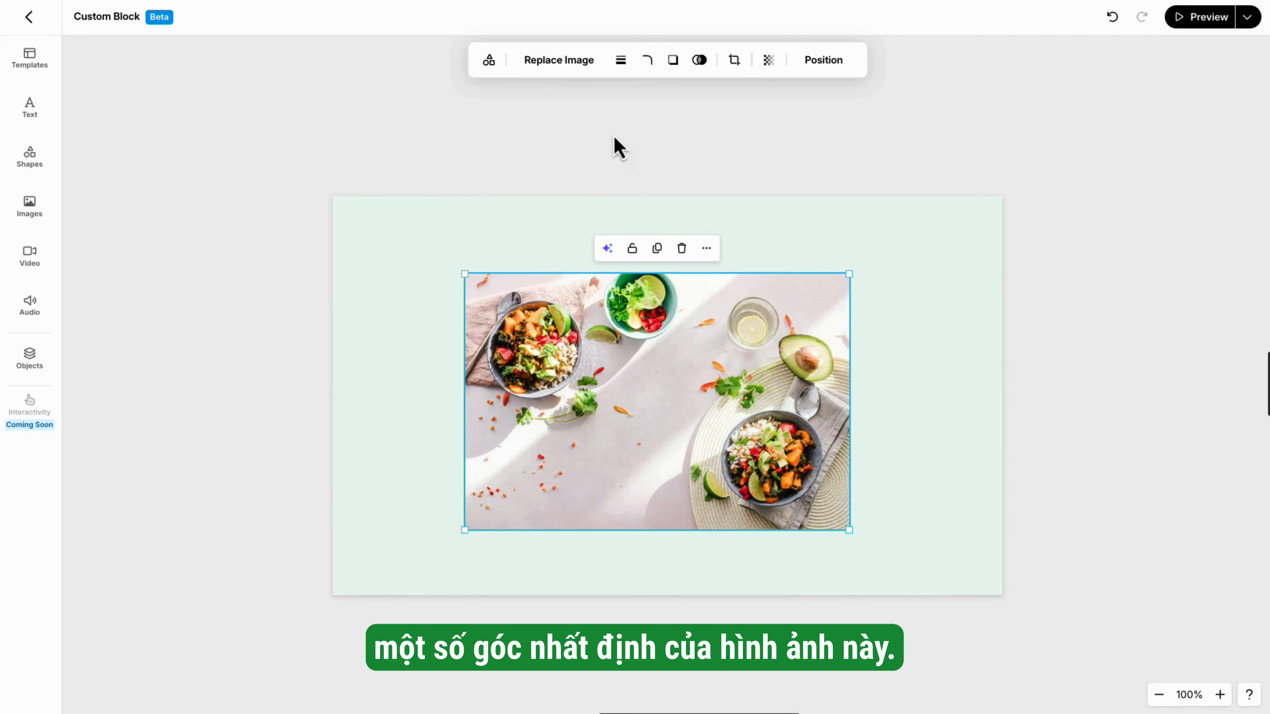
Round the photo's corners independently, setting the top-left and bottom-right radii to 50 and leaving the other two at 0.
click(650, 65)
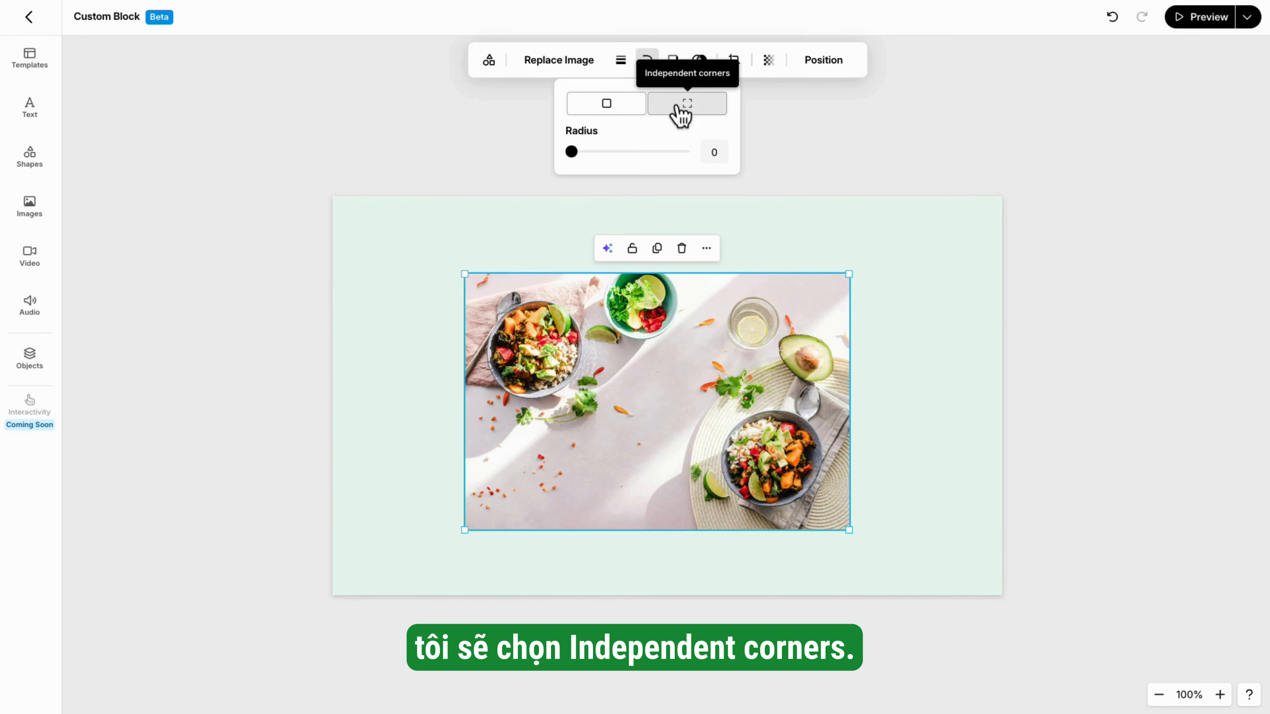
click(687, 106)
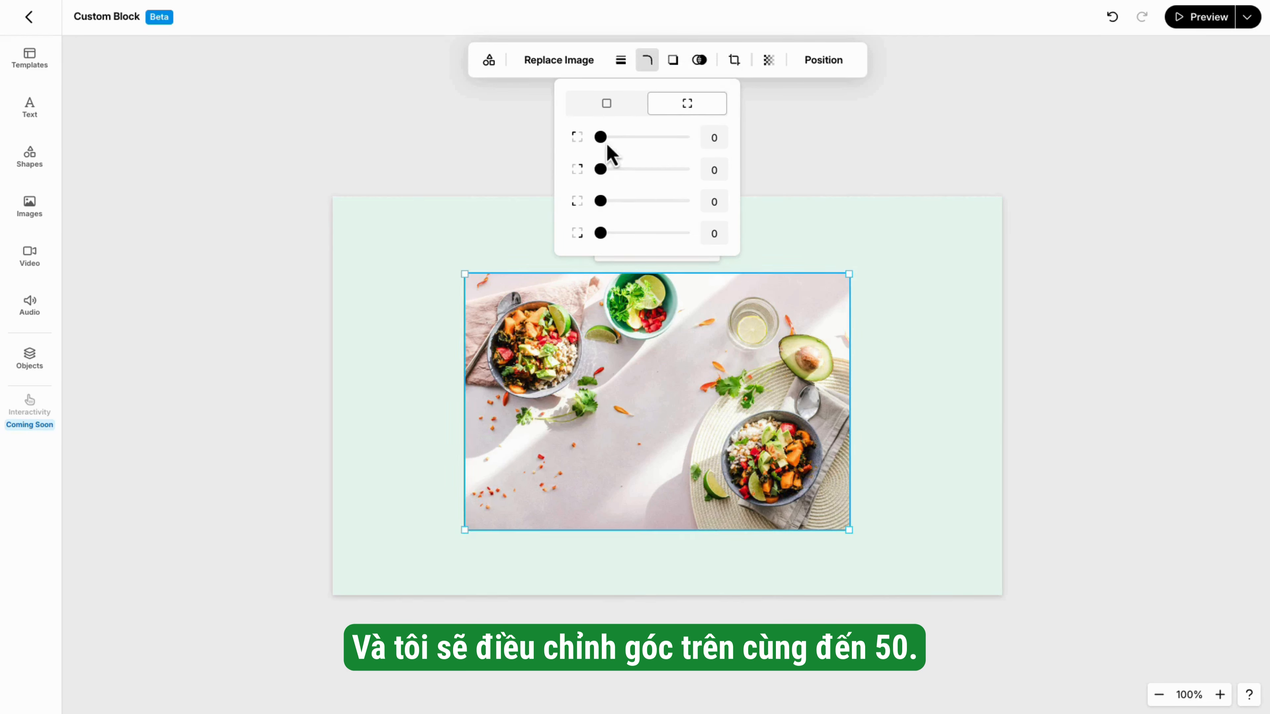
drag(606, 143, 645, 143)
double_click(714, 138)
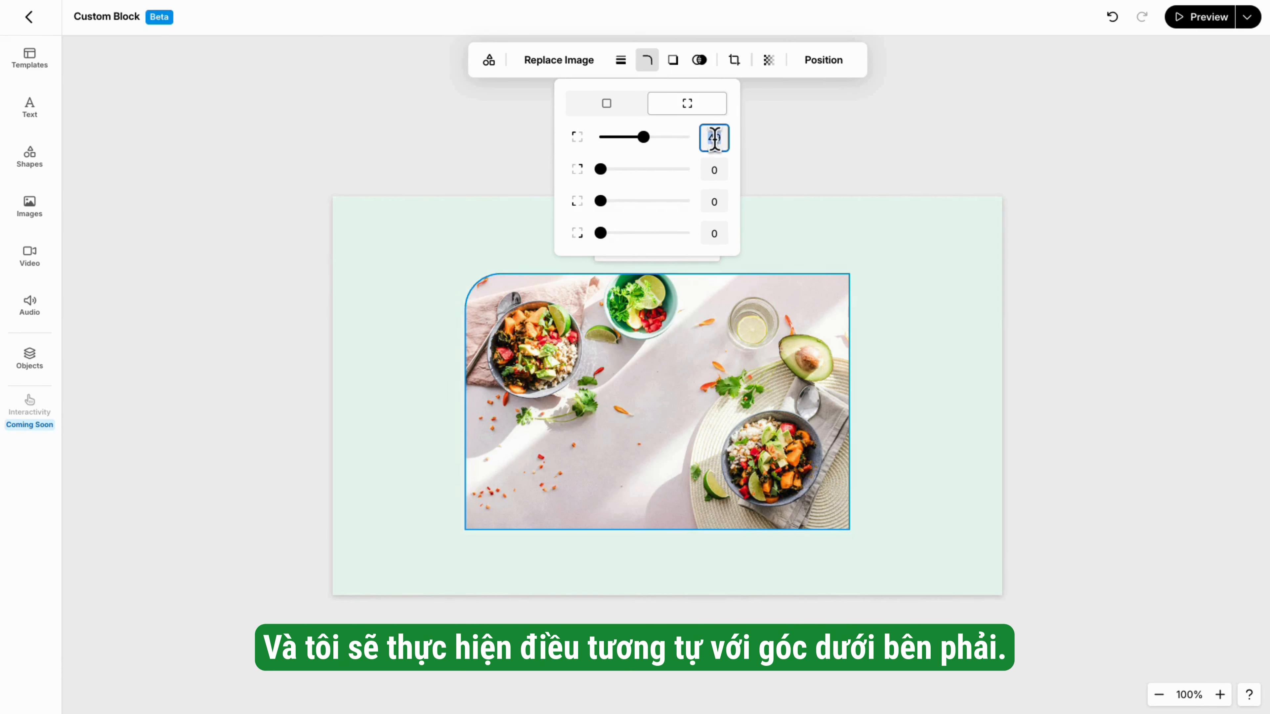
text(50)
double_click(717, 233)
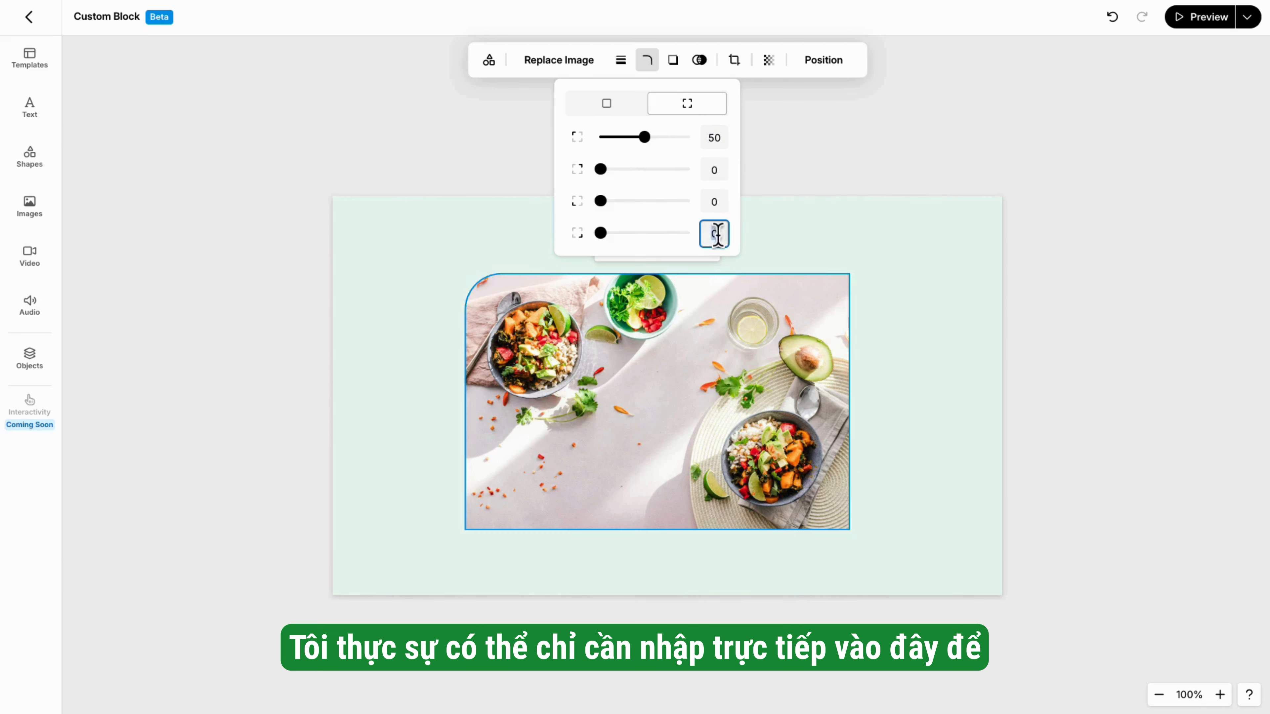
text(5)
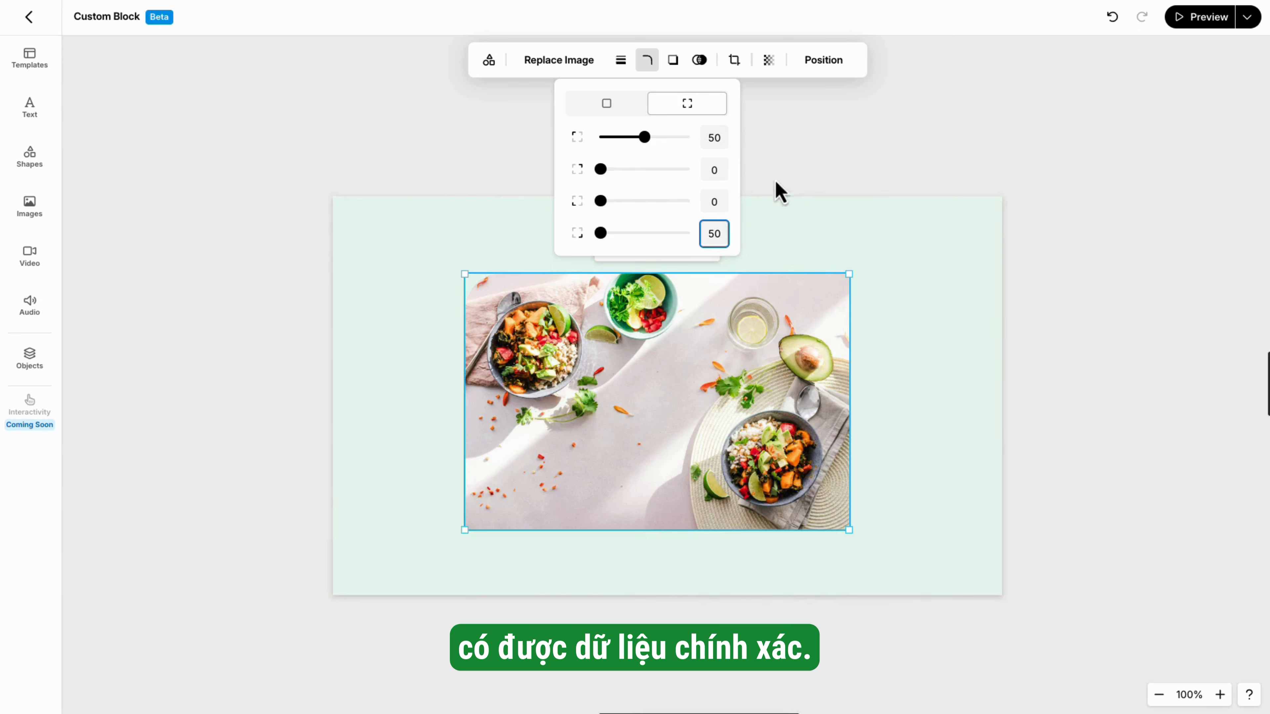
text(0)
double_click(712, 201)
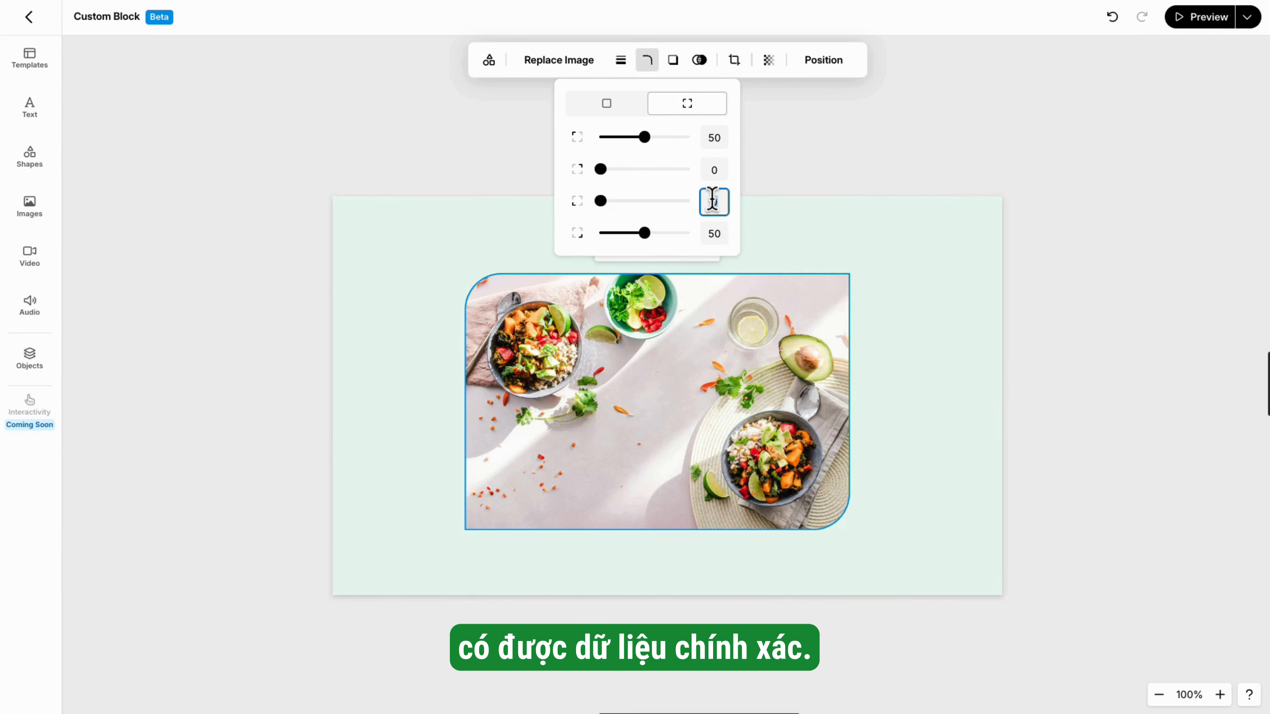
click(780, 150)
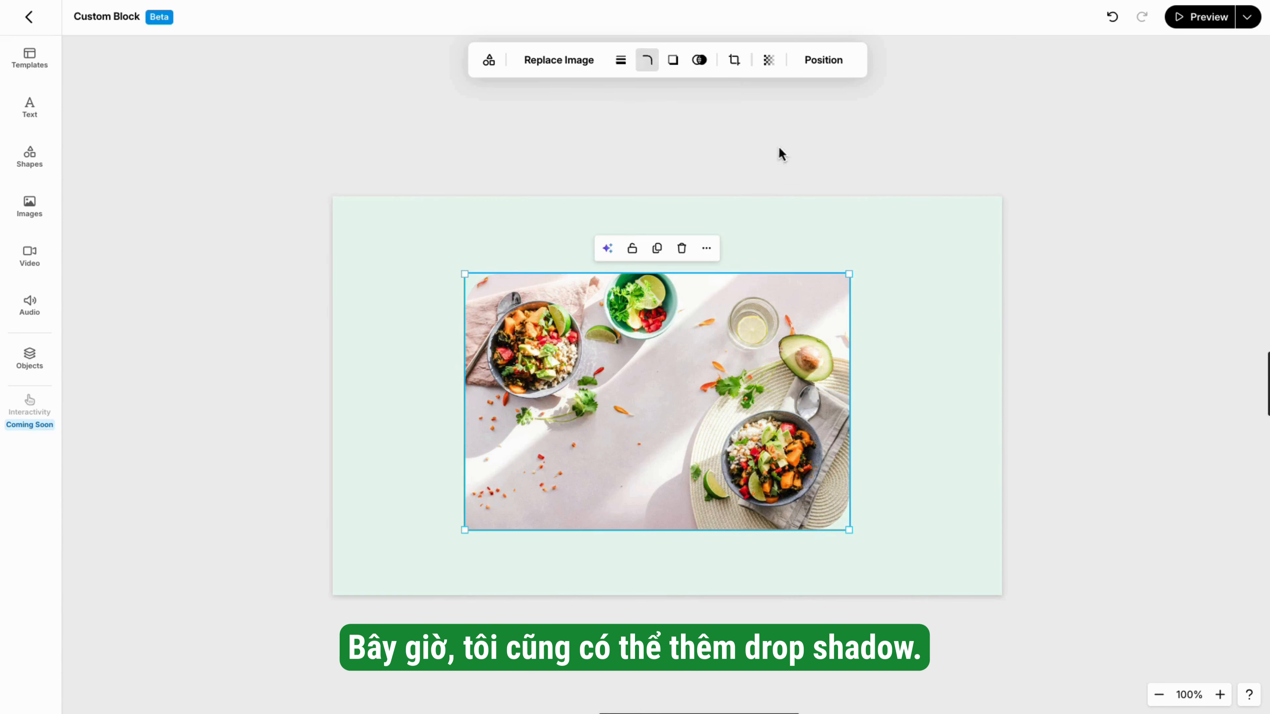
Turn on a drop shadow for the salad bowl photo and open its overlay options.
click(675, 61)
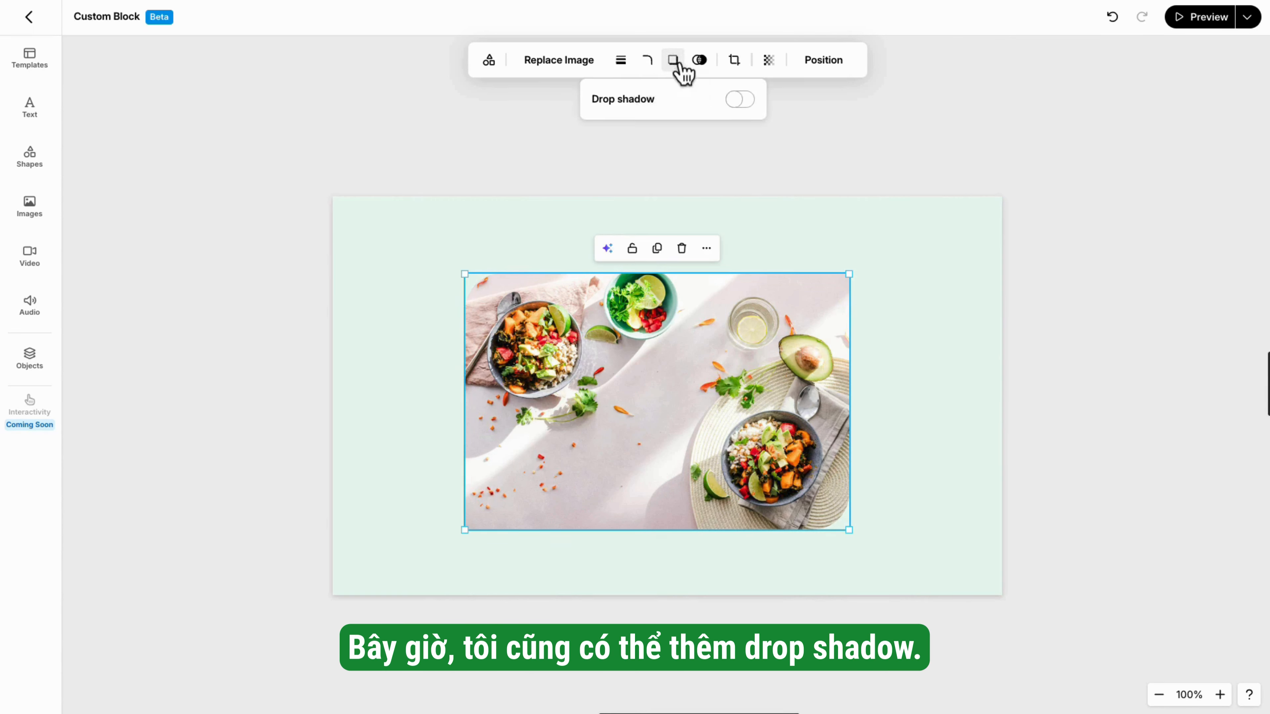
click(740, 100)
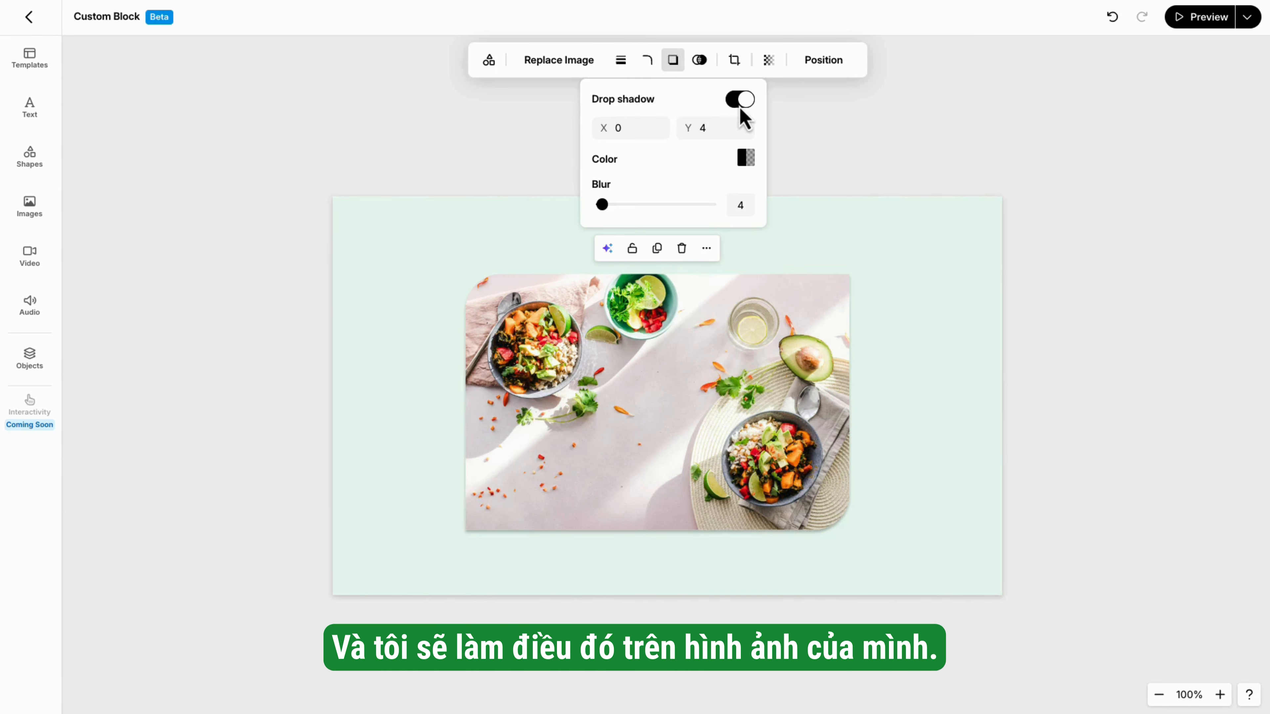
click(701, 68)
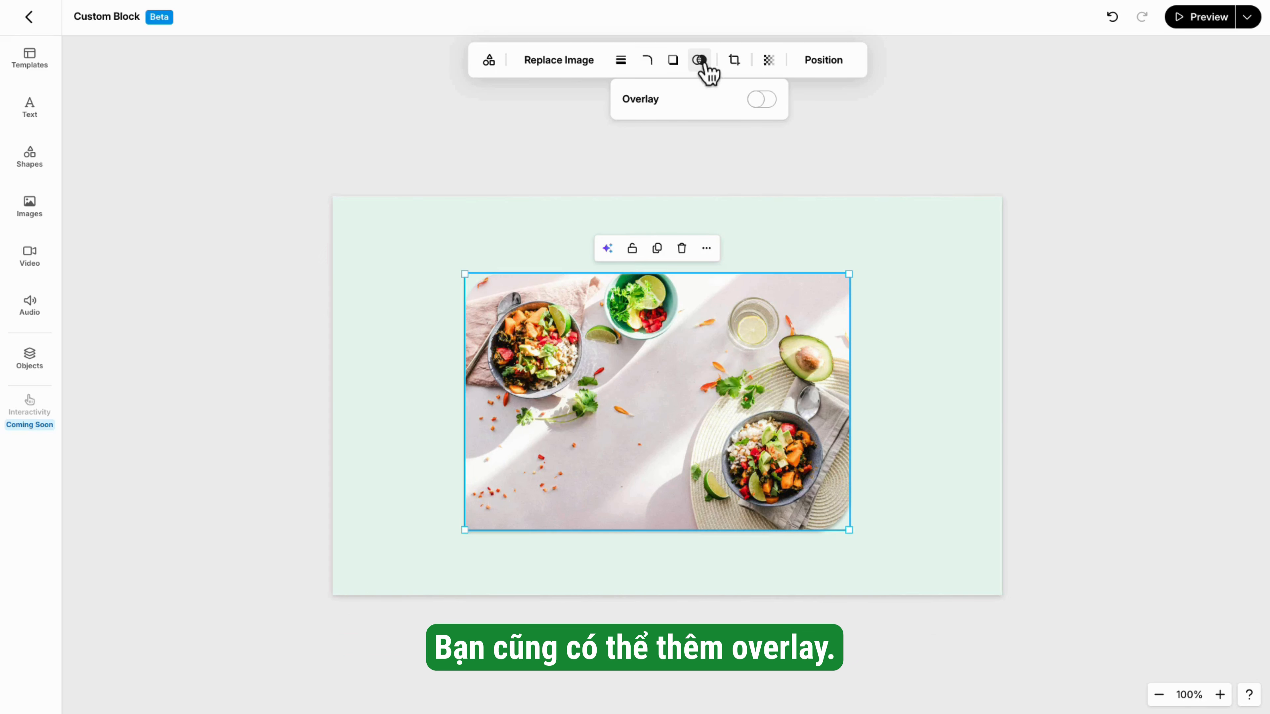
Crop the photo freeform from its bottom edge, keeping roughly the upper half as a wide banner.
click(737, 64)
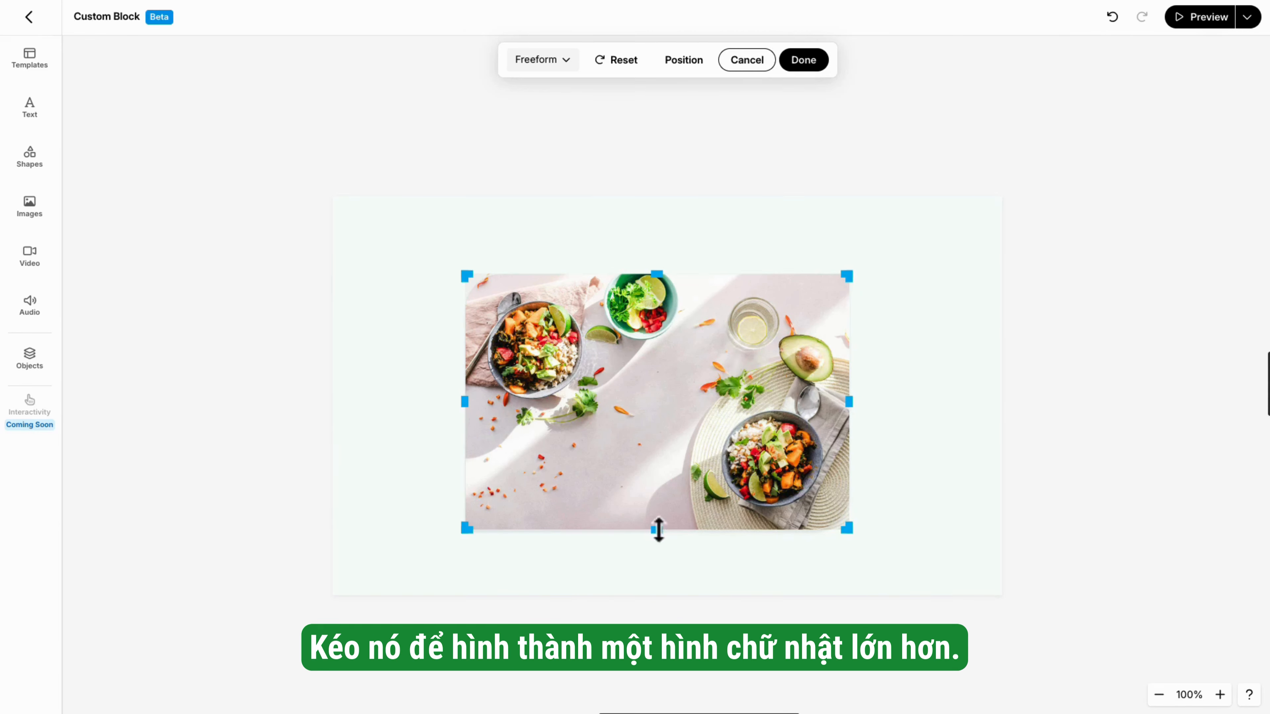
drag(654, 529, 648, 416)
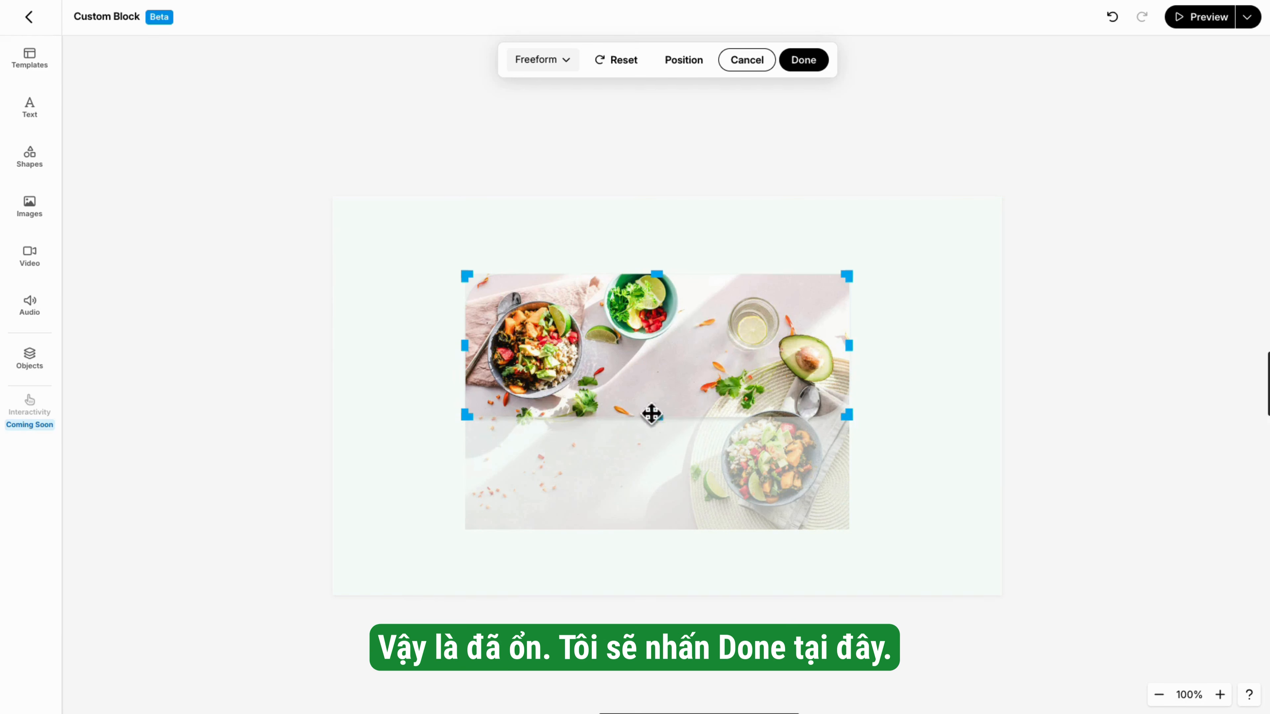
click(817, 63)
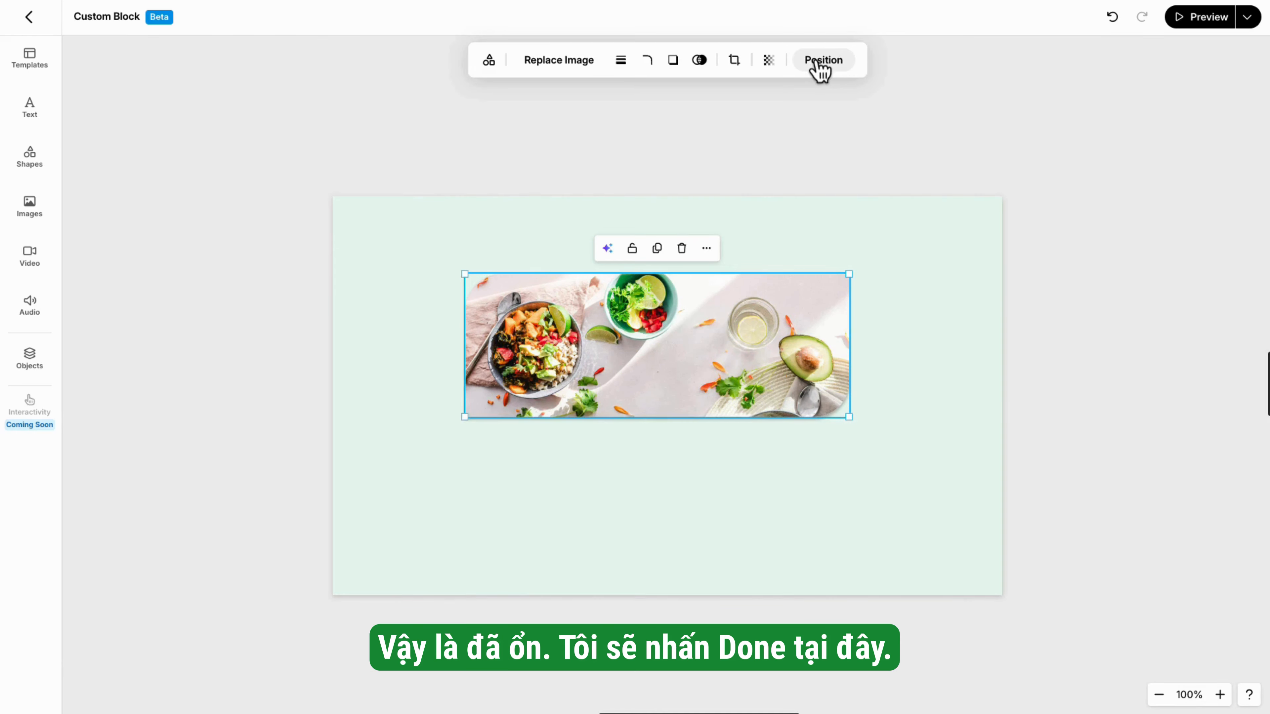
click(797, 252)
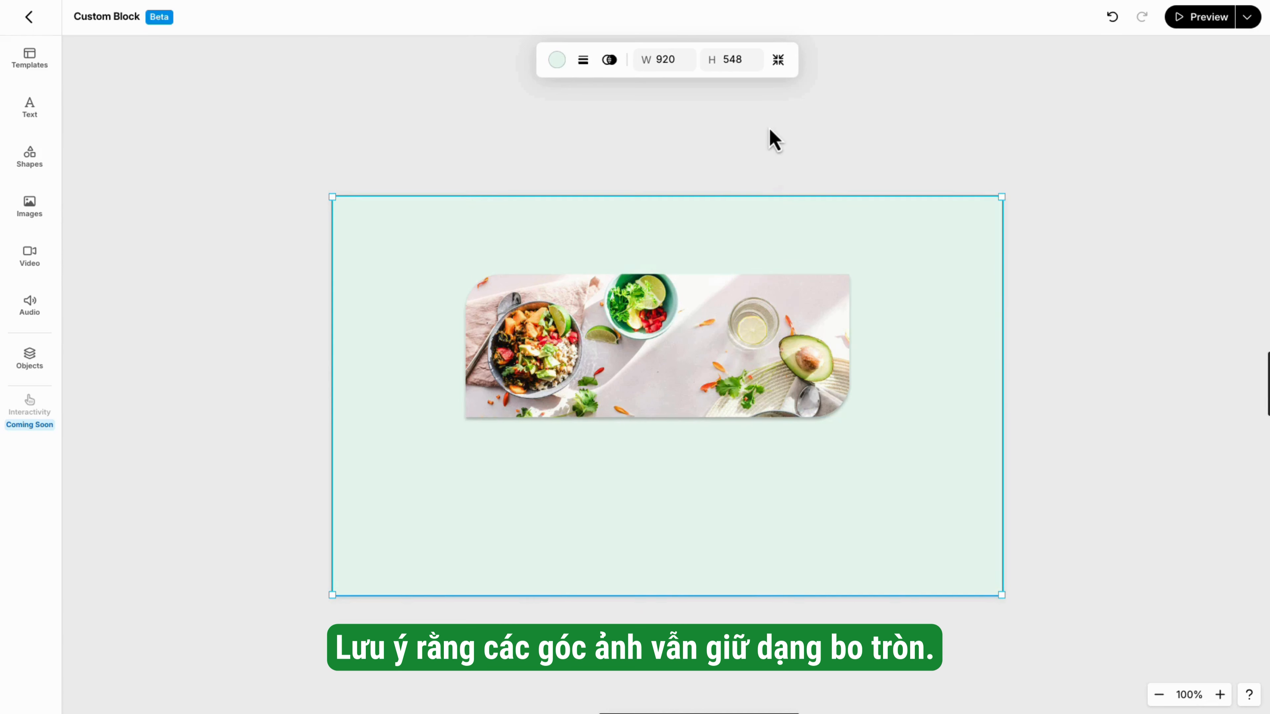
Move the cropped photo lower and enlarge it to nearly the full canvas width, about 917 by 342.
click(706, 305)
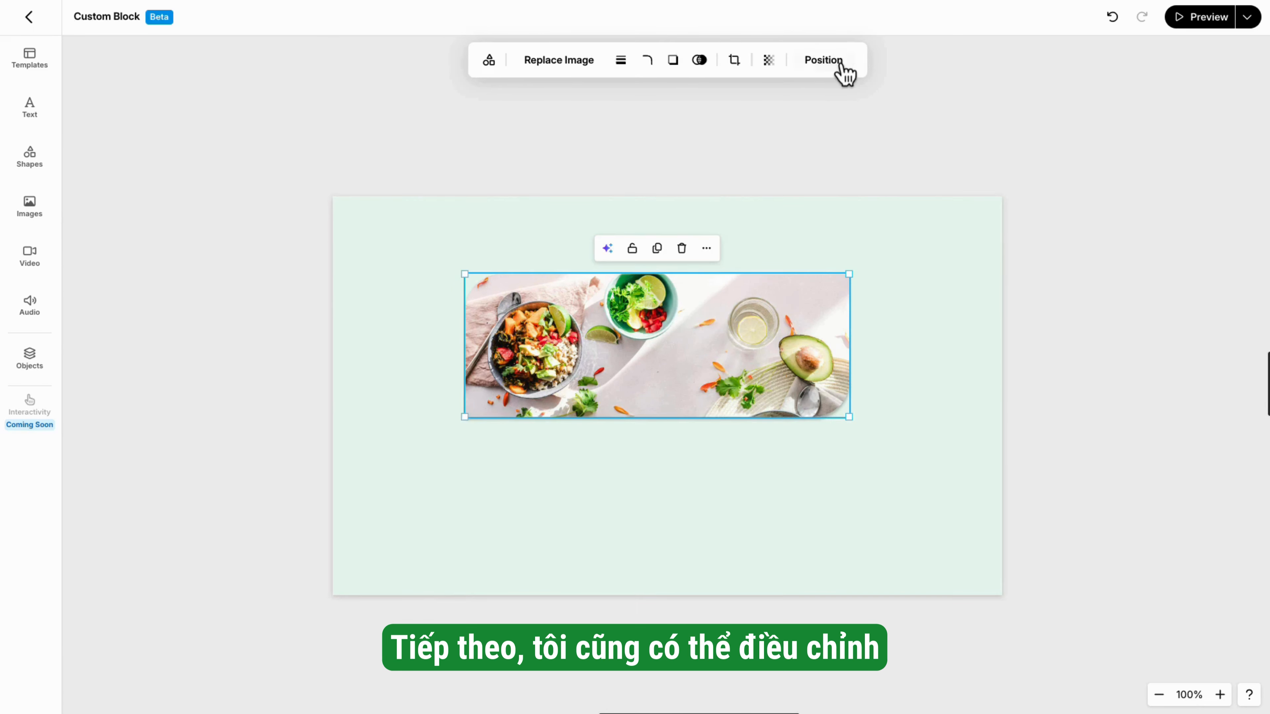
click(823, 61)
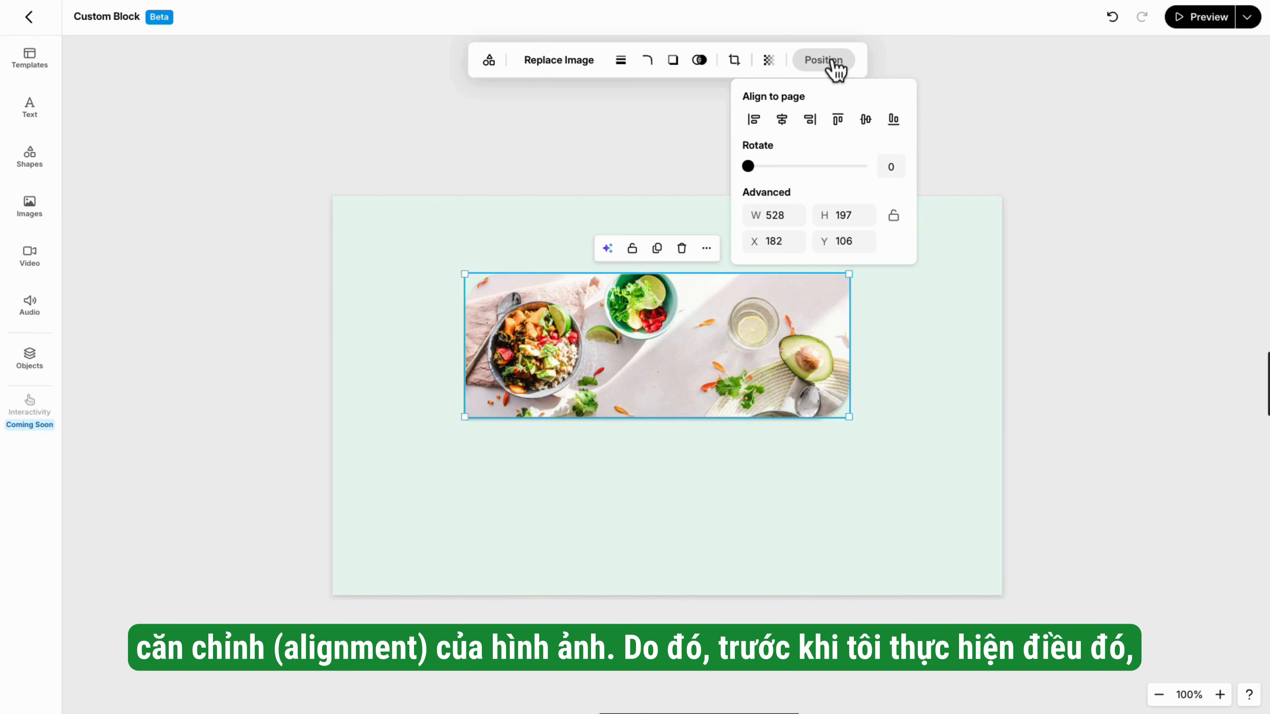
click(834, 61)
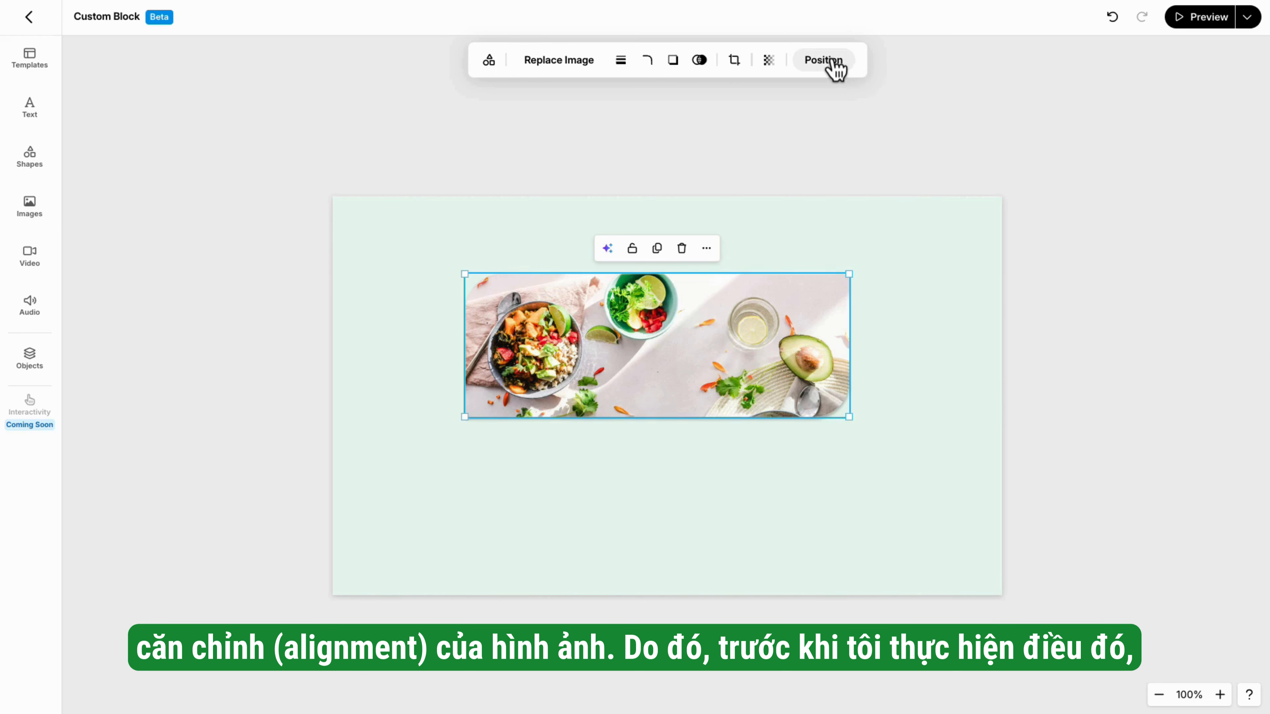
drag(658, 360, 588, 452)
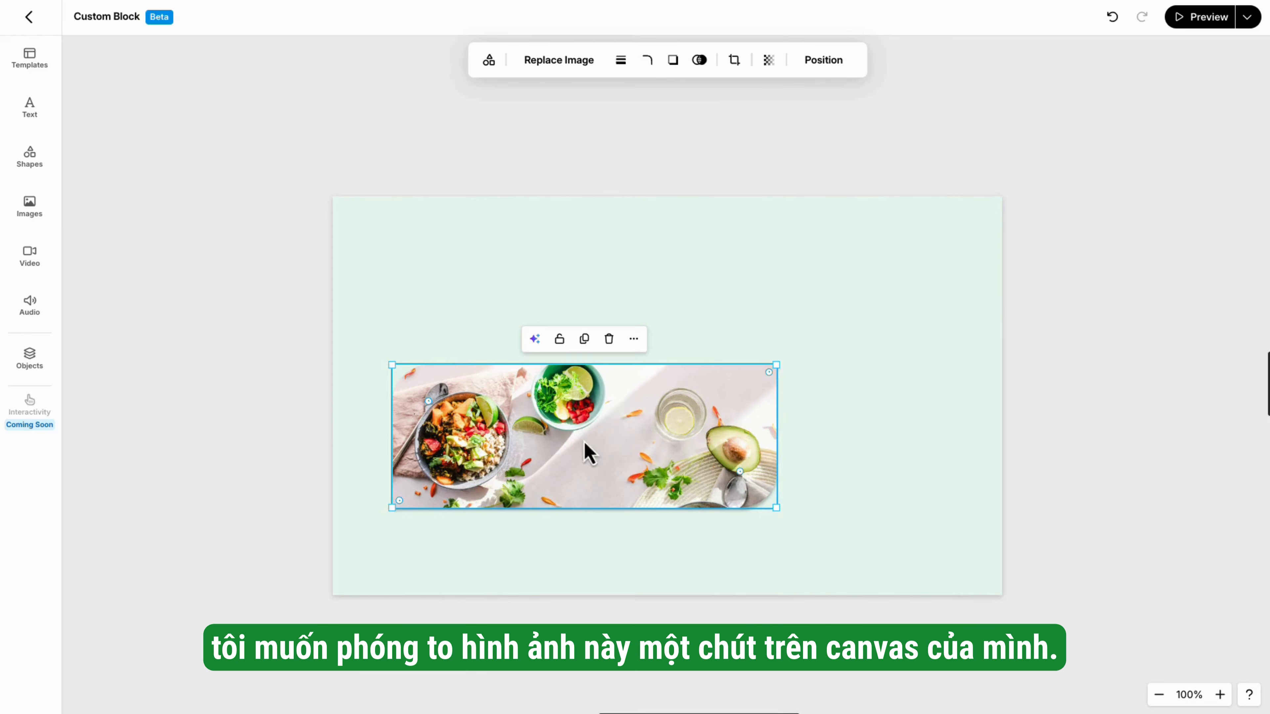
drag(776, 365, 911, 280)
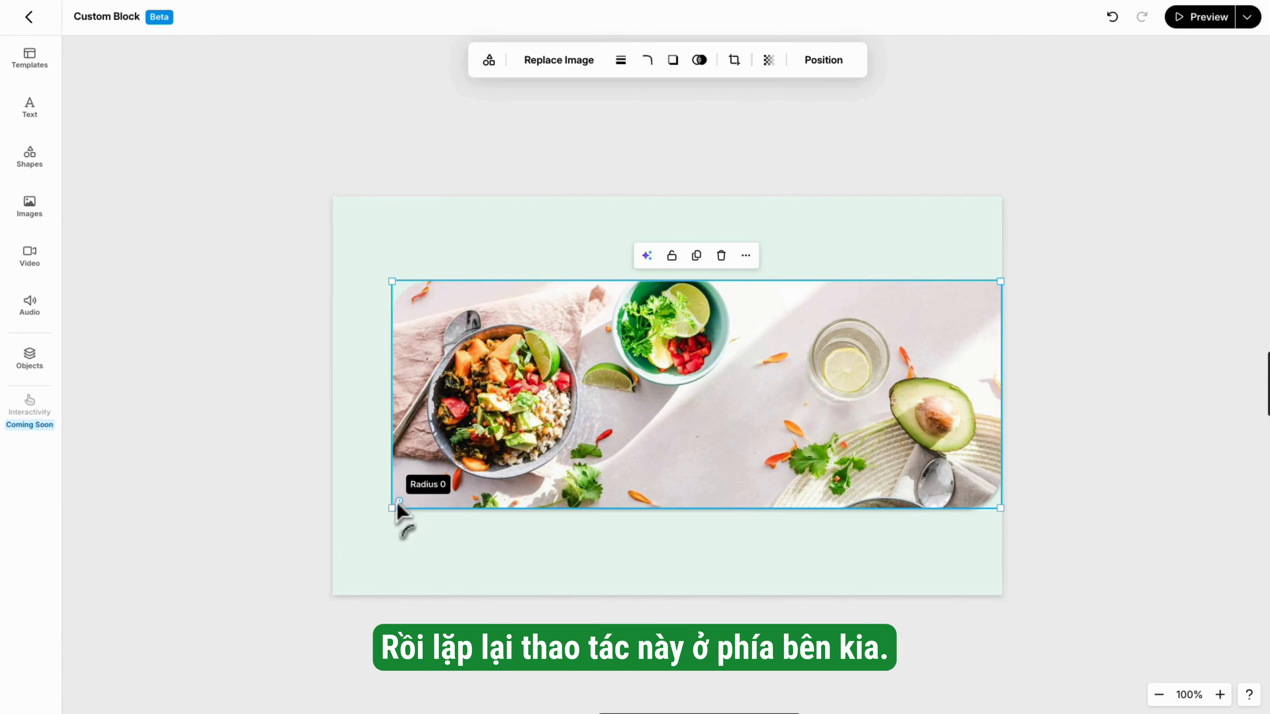
drag(392, 508, 352, 527)
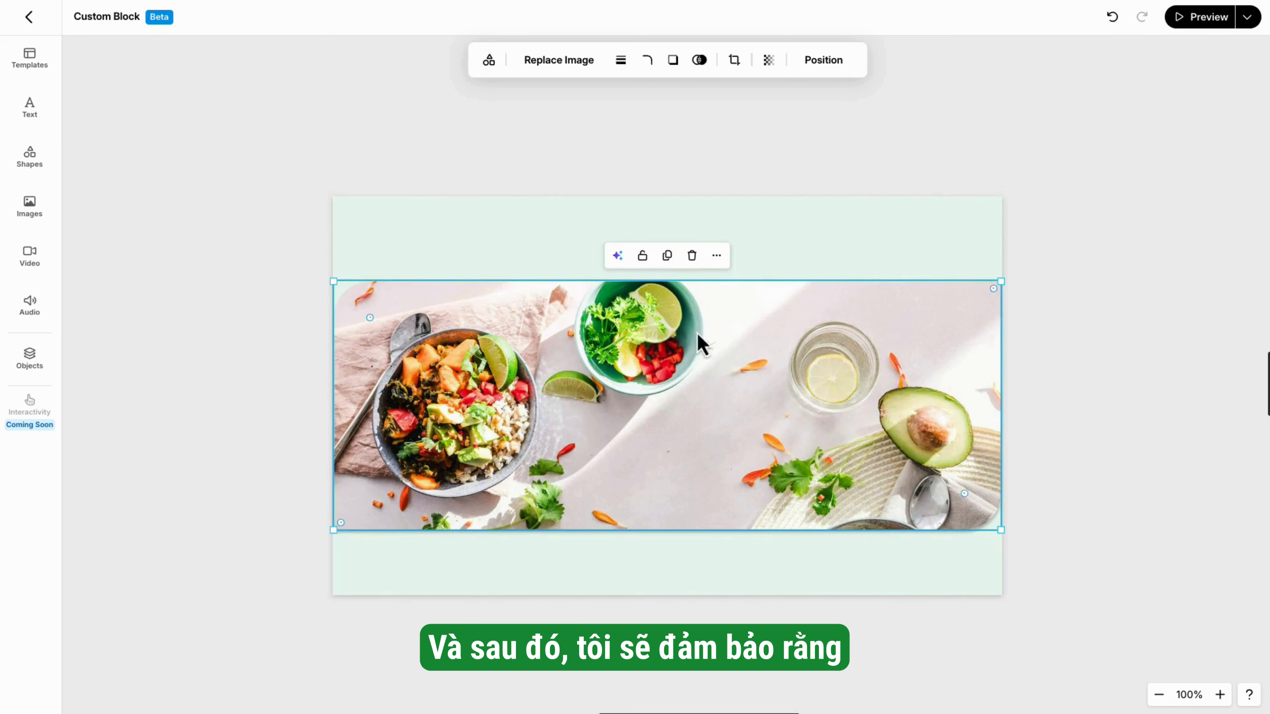
Align the enlarged photo to the horizontal and vertical center of the page.
click(836, 65)
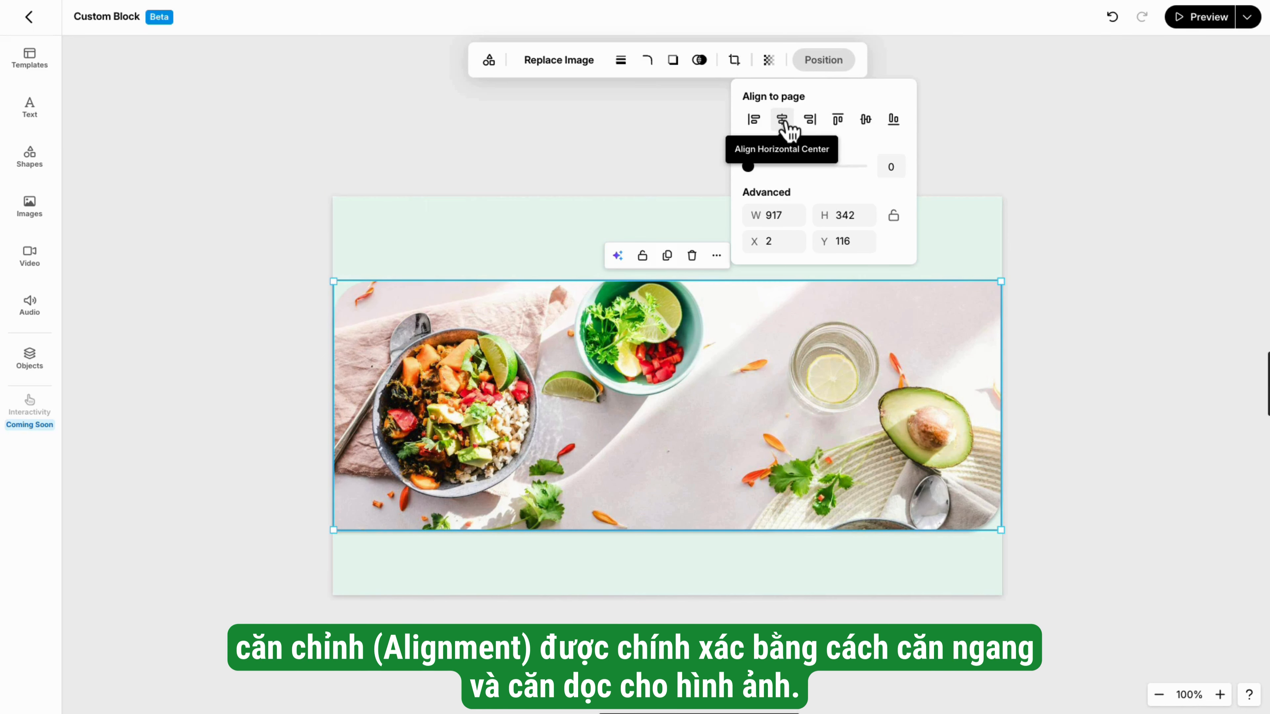
click(870, 131)
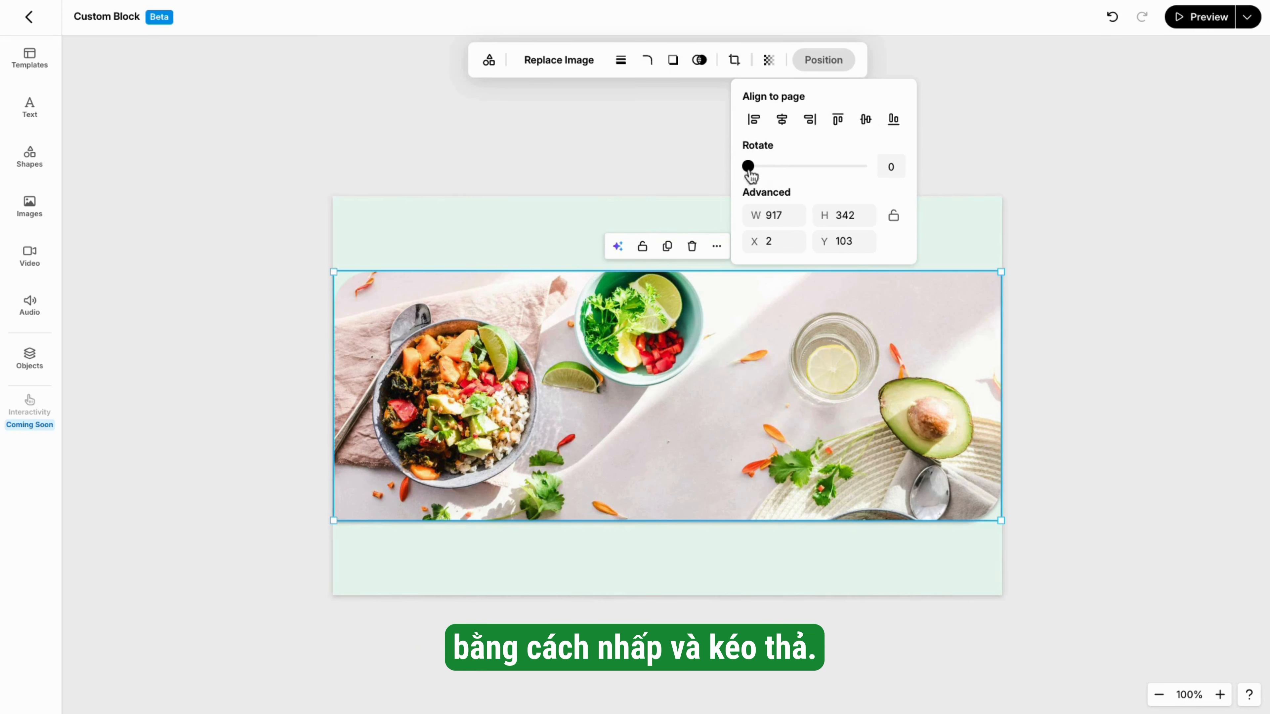
Try rotating the photo with the rotation setting and directly at its corner, and return the rotation to 0.
mouse_move(749, 169)
mouse_down()
mouse_move(760, 170)
mouse_move(748, 170)
mouse_up()
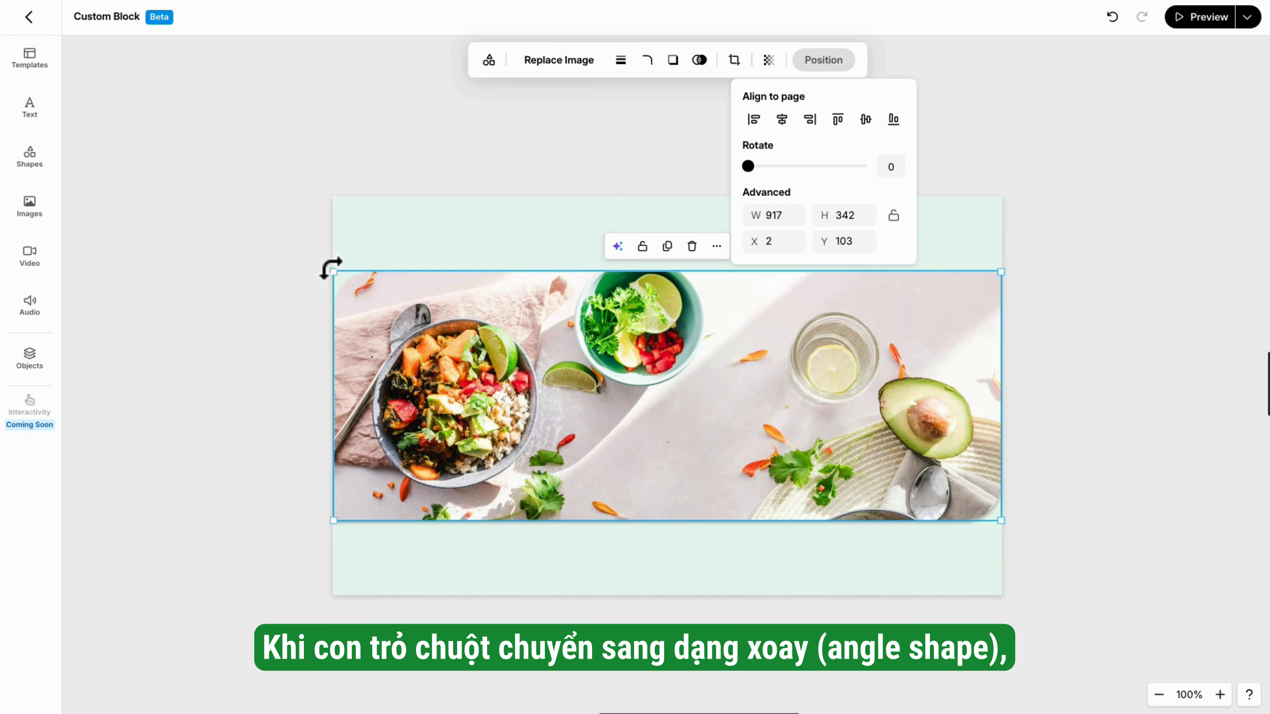
mouse_move(331, 269)
mouse_down()
mouse_move(321, 287)
mouse_move(339, 380)
mouse_move(318, 312)
mouse_move(334, 269)
mouse_up()
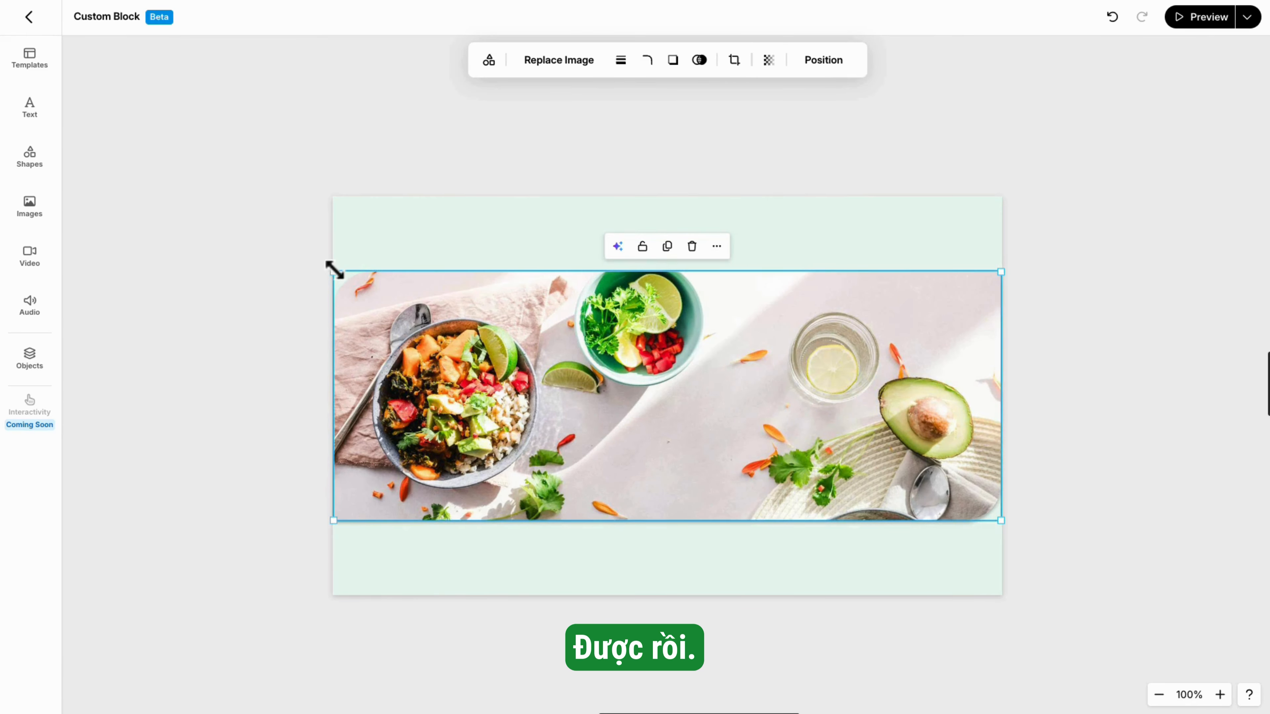
click(396, 270)
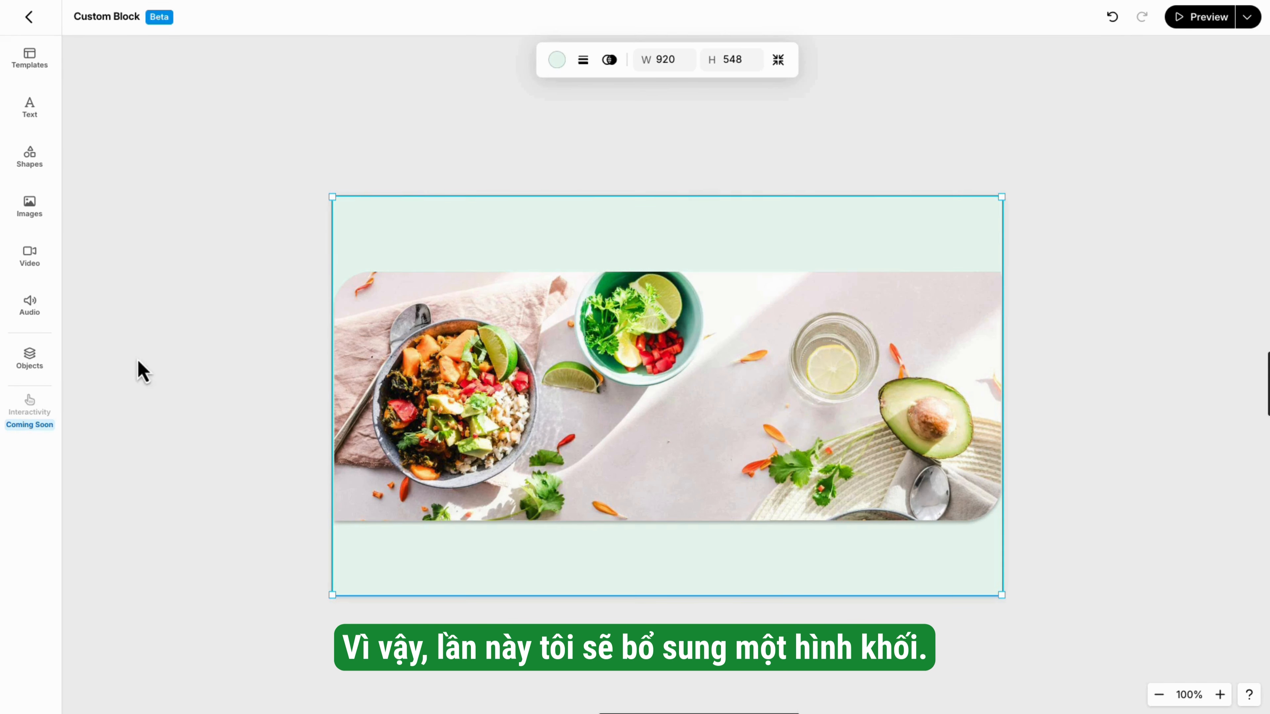
Insert a rectangle shape, move it over the photo's bottom edge left of center, and shrink it to about half its height.
click(31, 150)
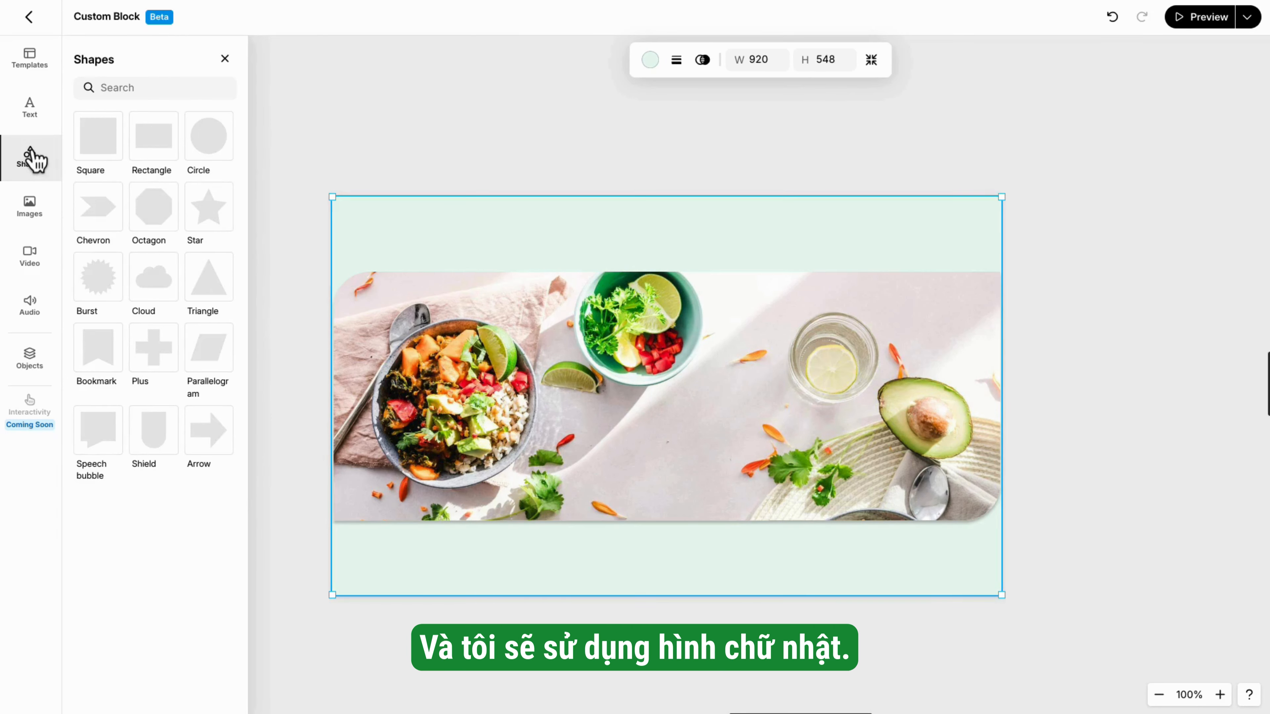
click(159, 160)
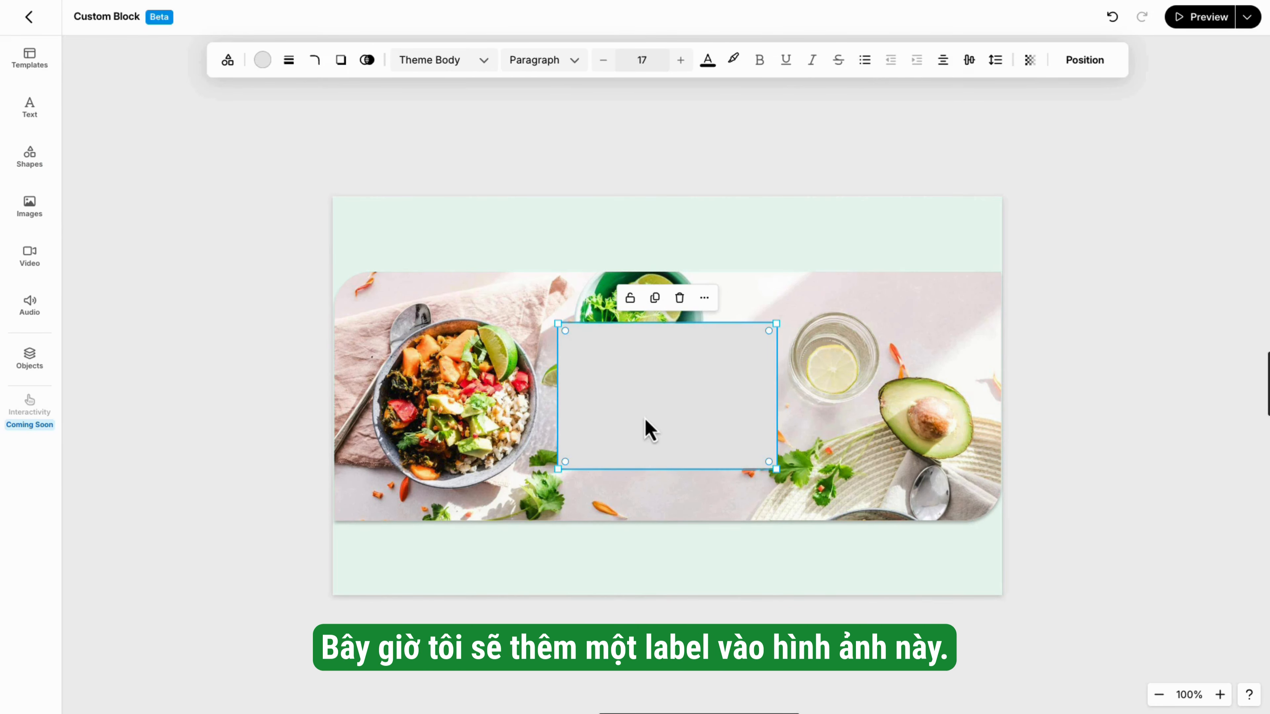
drag(645, 419, 524, 525)
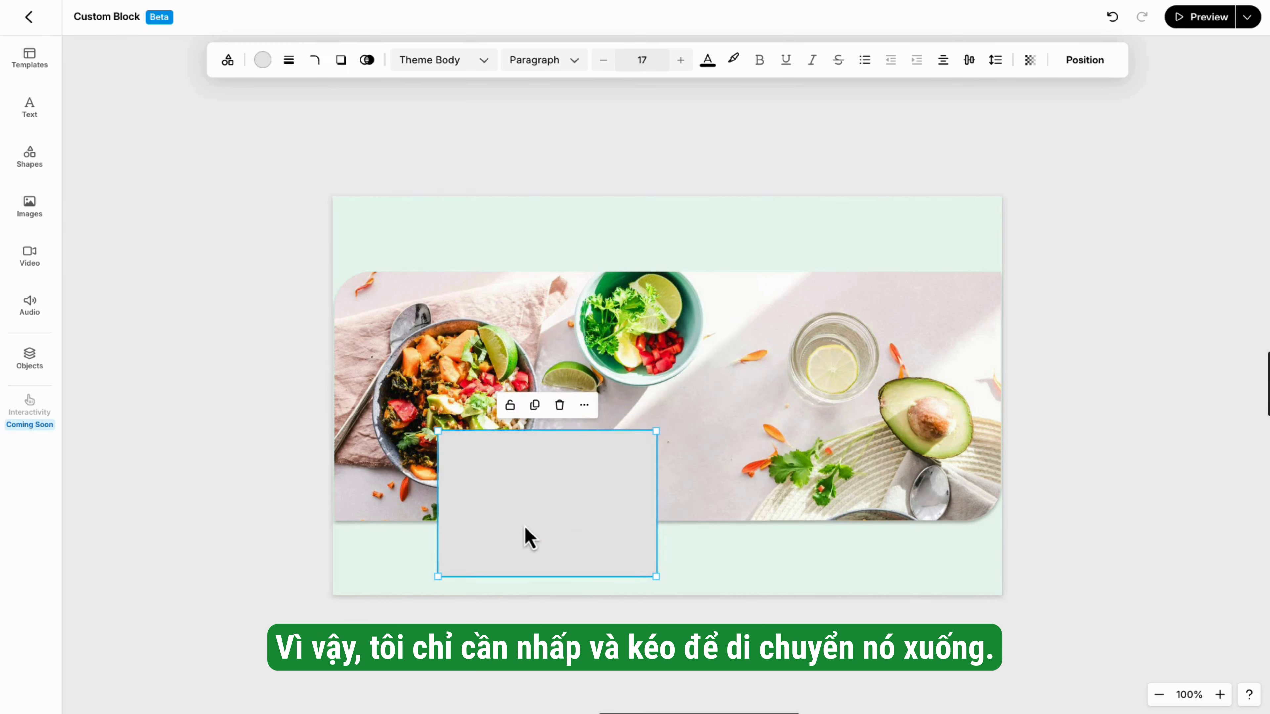
drag(656, 433, 626, 517)
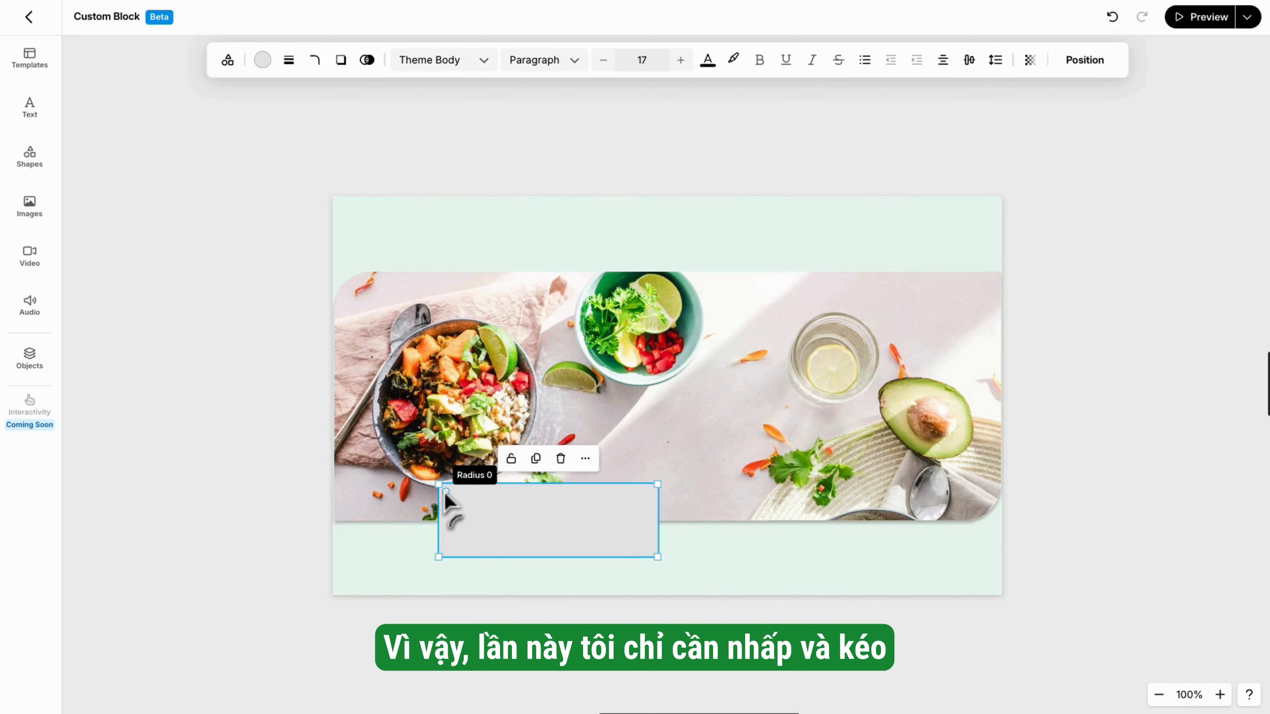
Round all corners of the rectangle label and fill it with the green theme color 25BB64.
drag(444, 491, 476, 518)
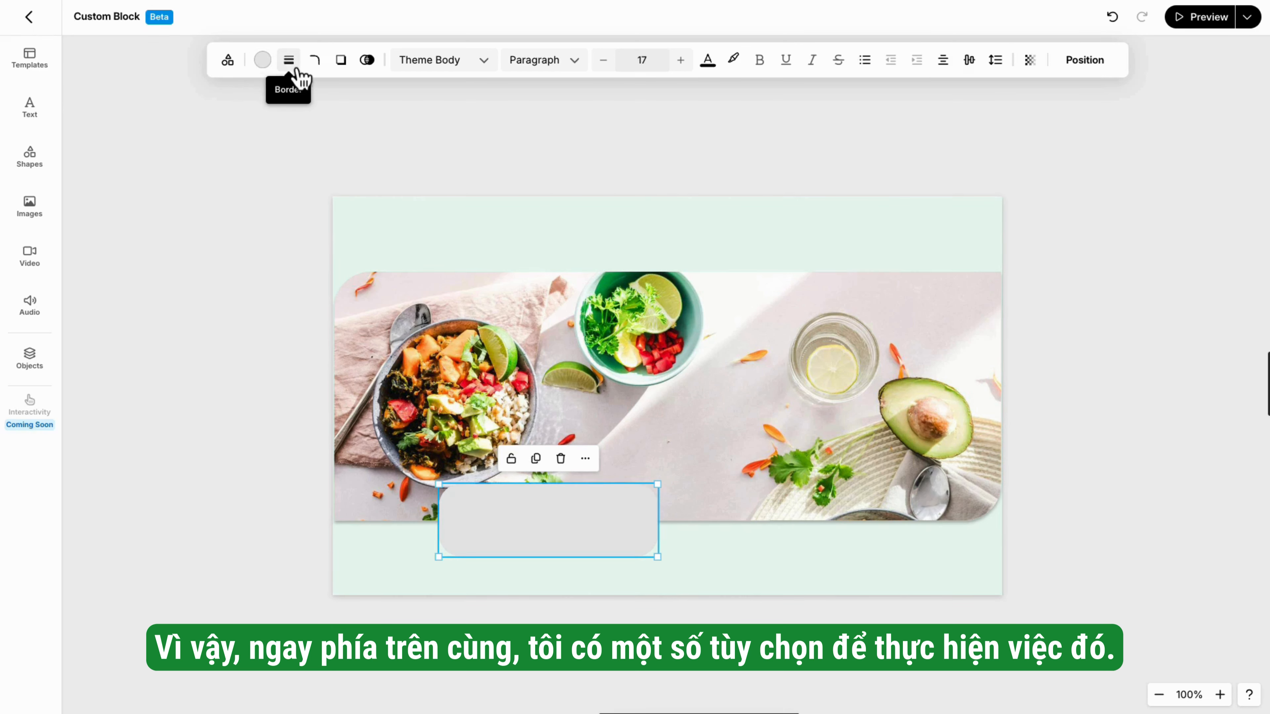
click(262, 61)
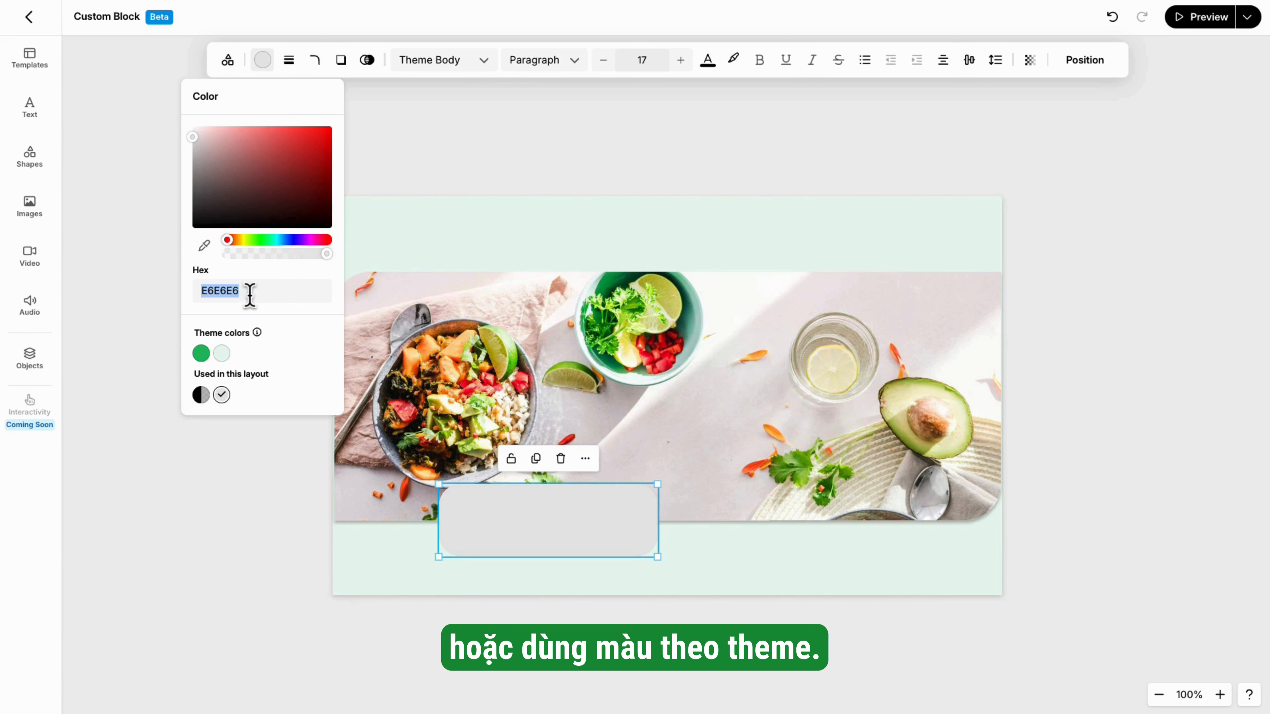
click(202, 355)
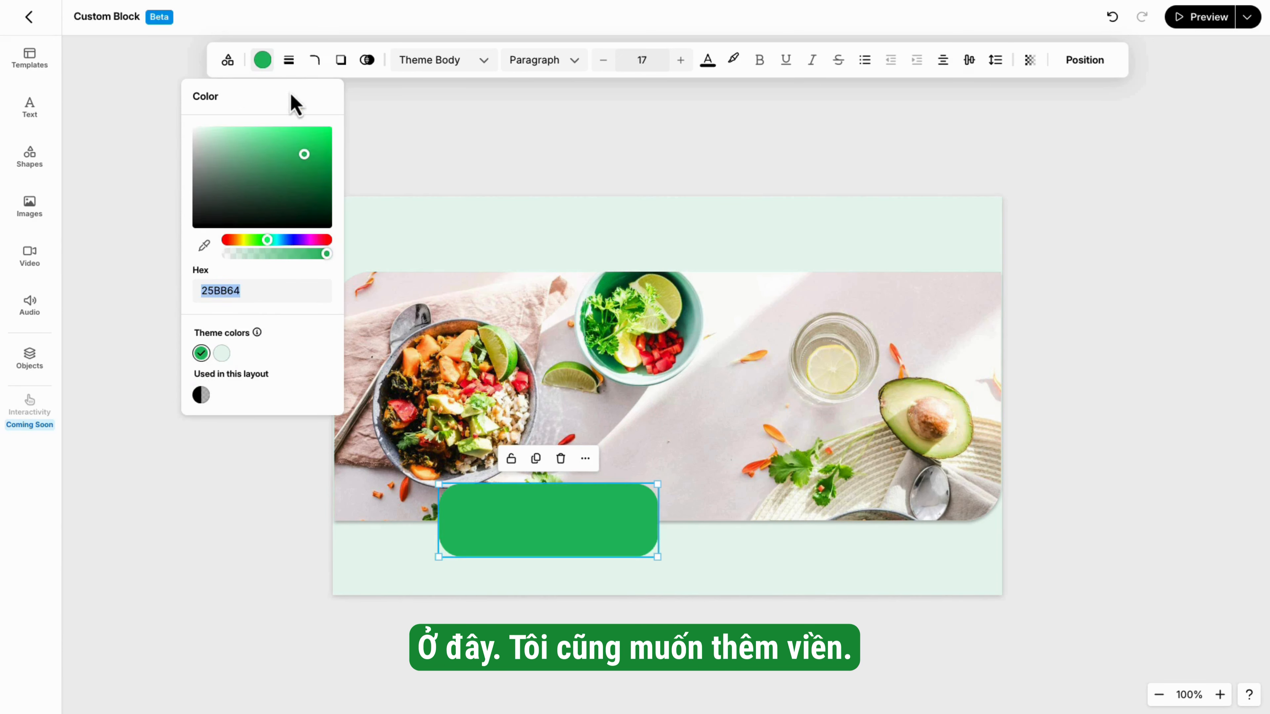
Give the green label a solid white border with a width of 6.
click(290, 61)
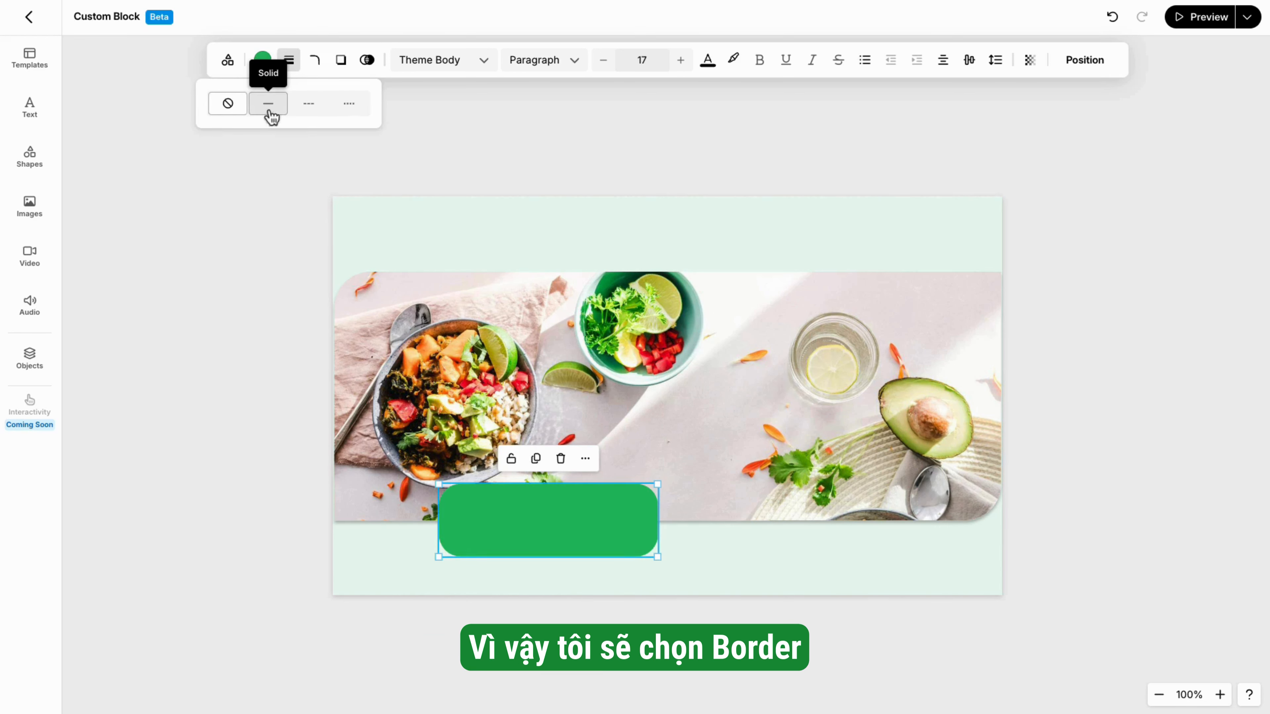
click(269, 110)
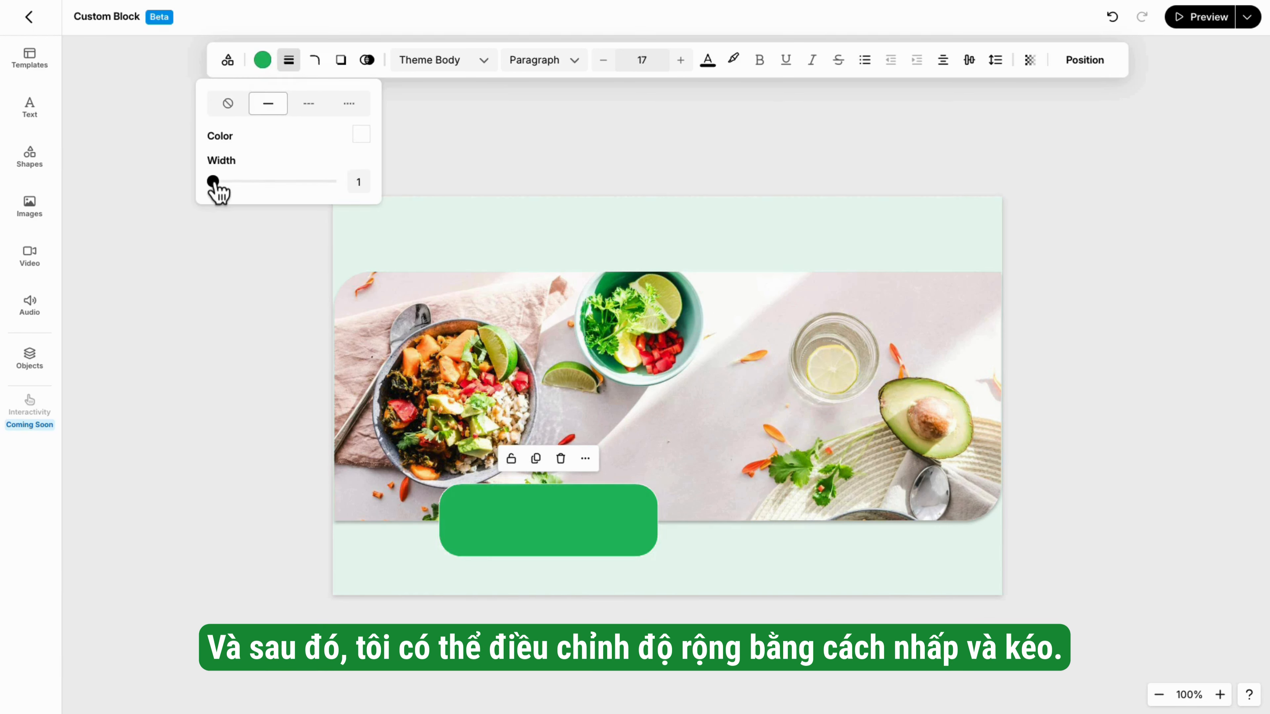
drag(215, 184, 248, 189)
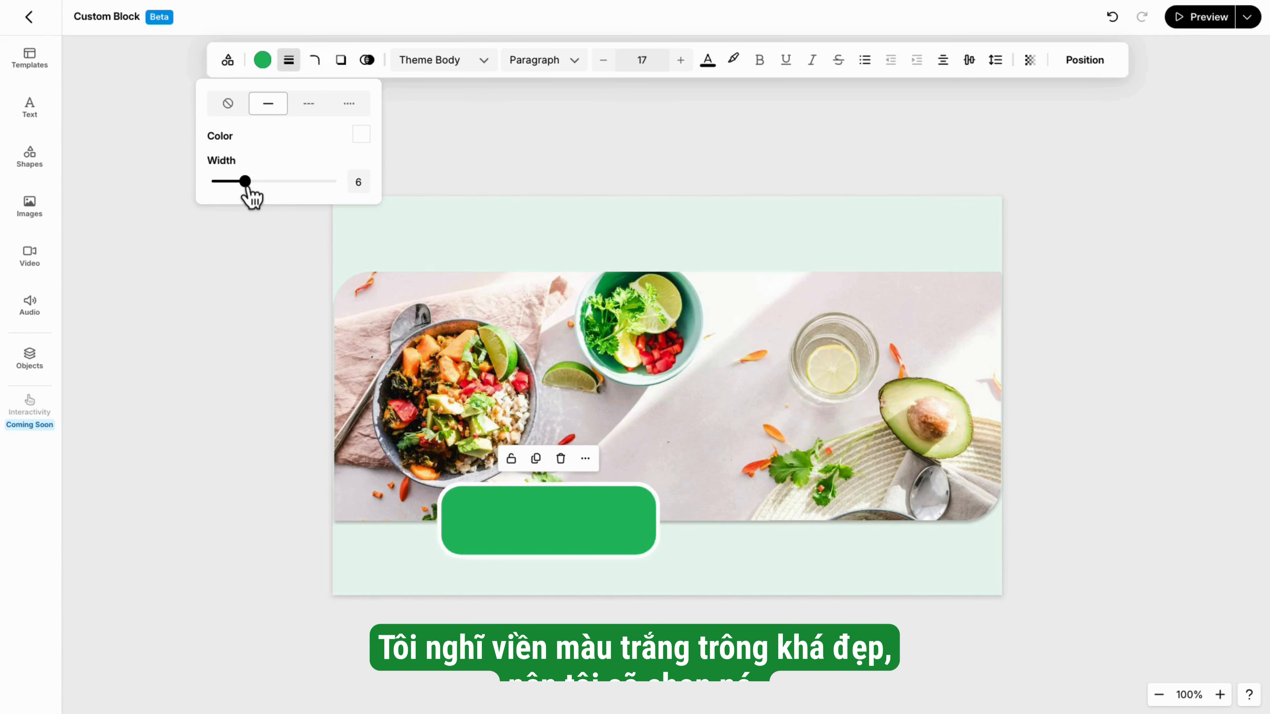
Turn on the drop shadow for the green label.
click(316, 69)
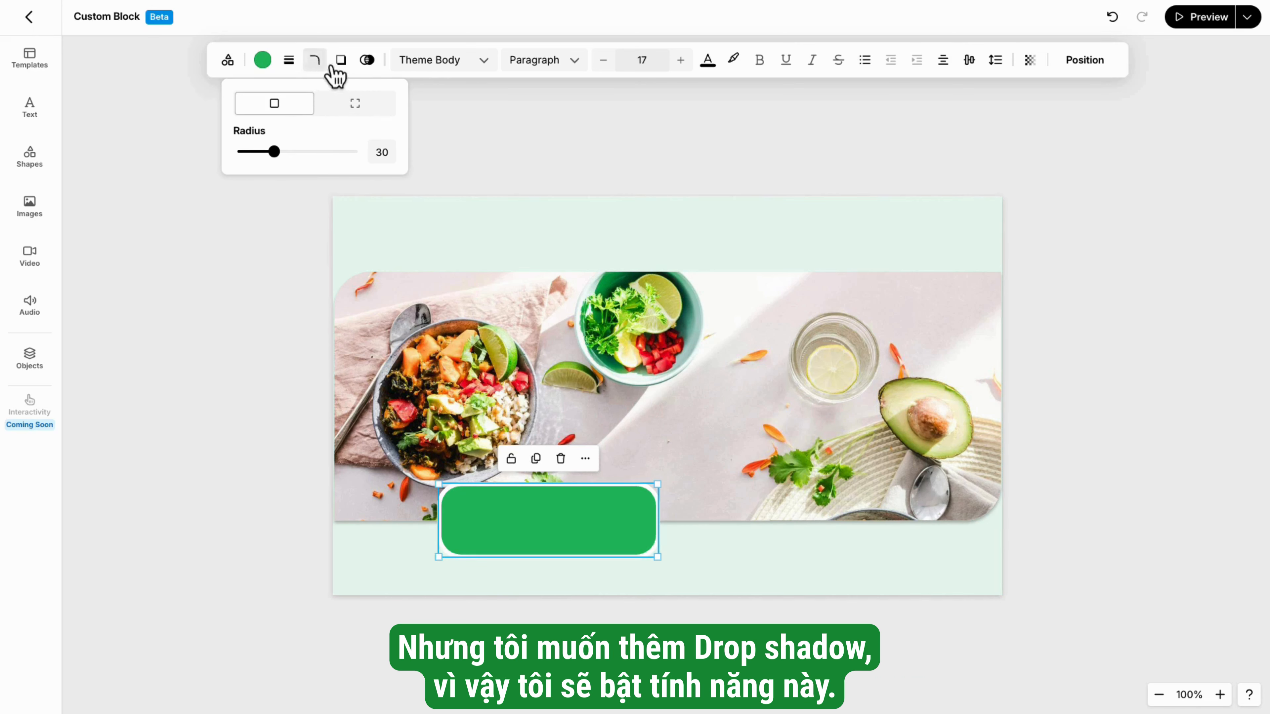
click(340, 67)
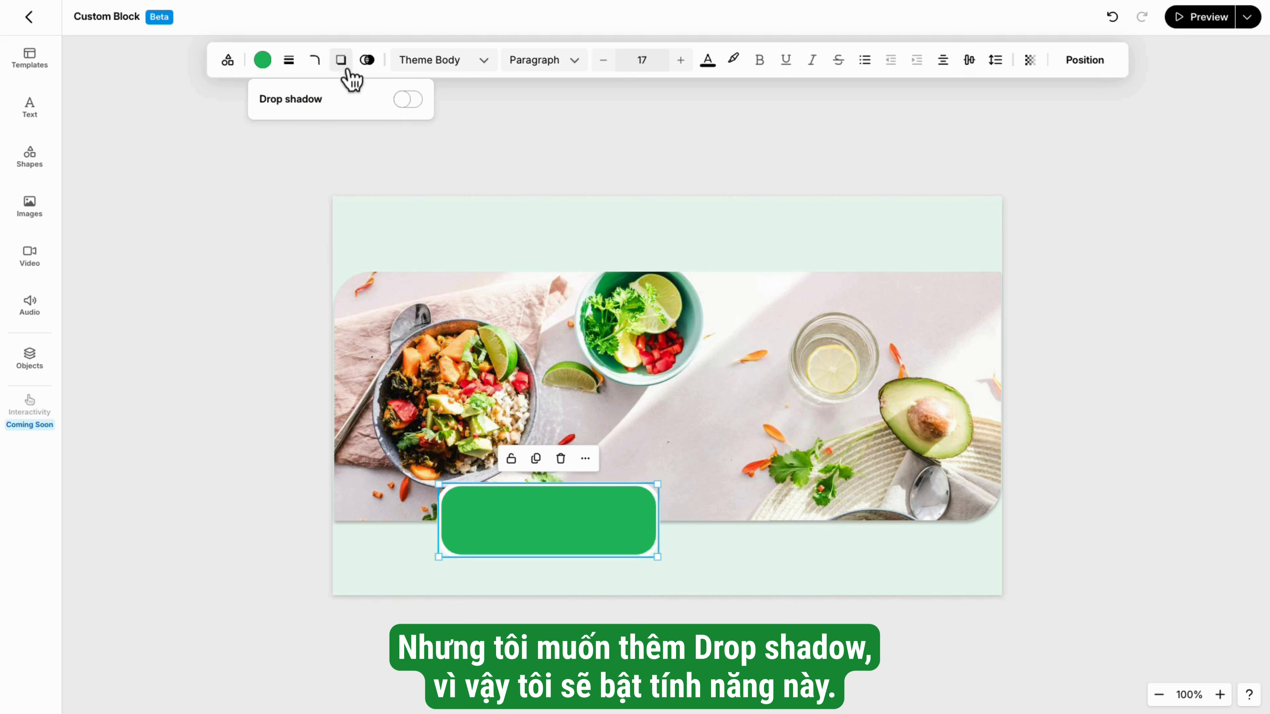
click(409, 99)
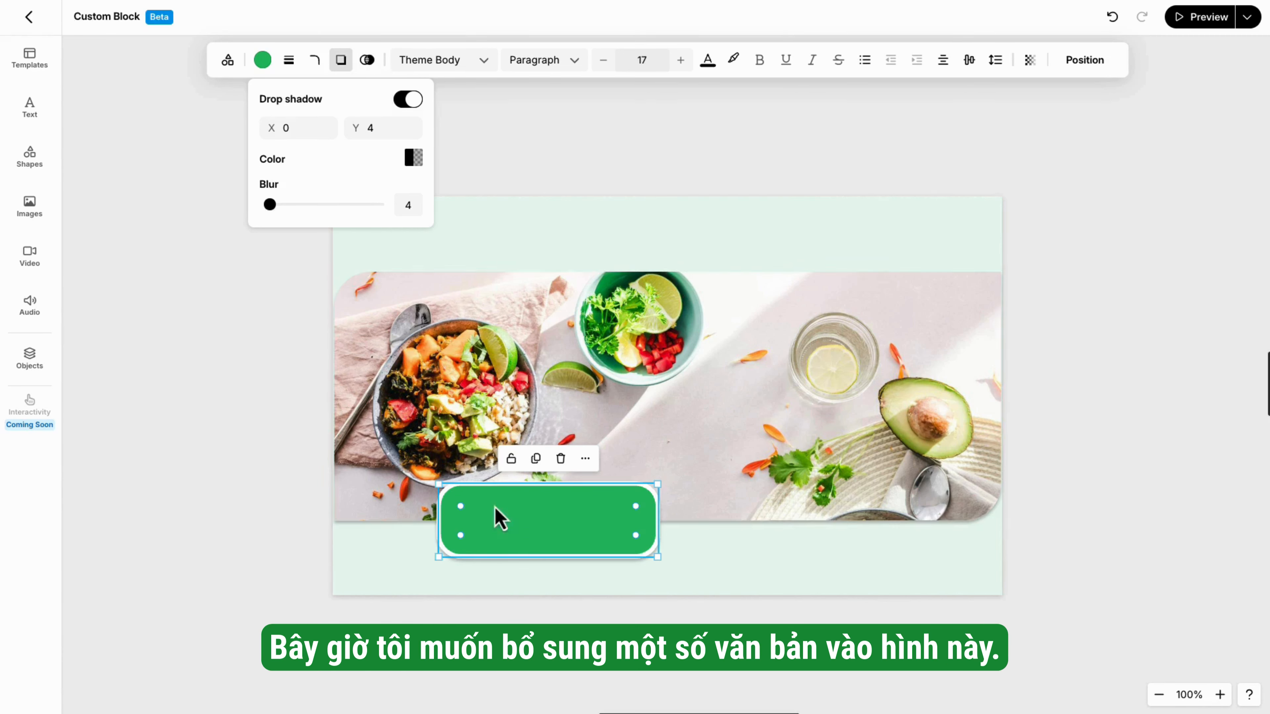
Add the text "Welcome!" inside the green label and set its font size to 32.
click(494, 533)
click(492, 527)
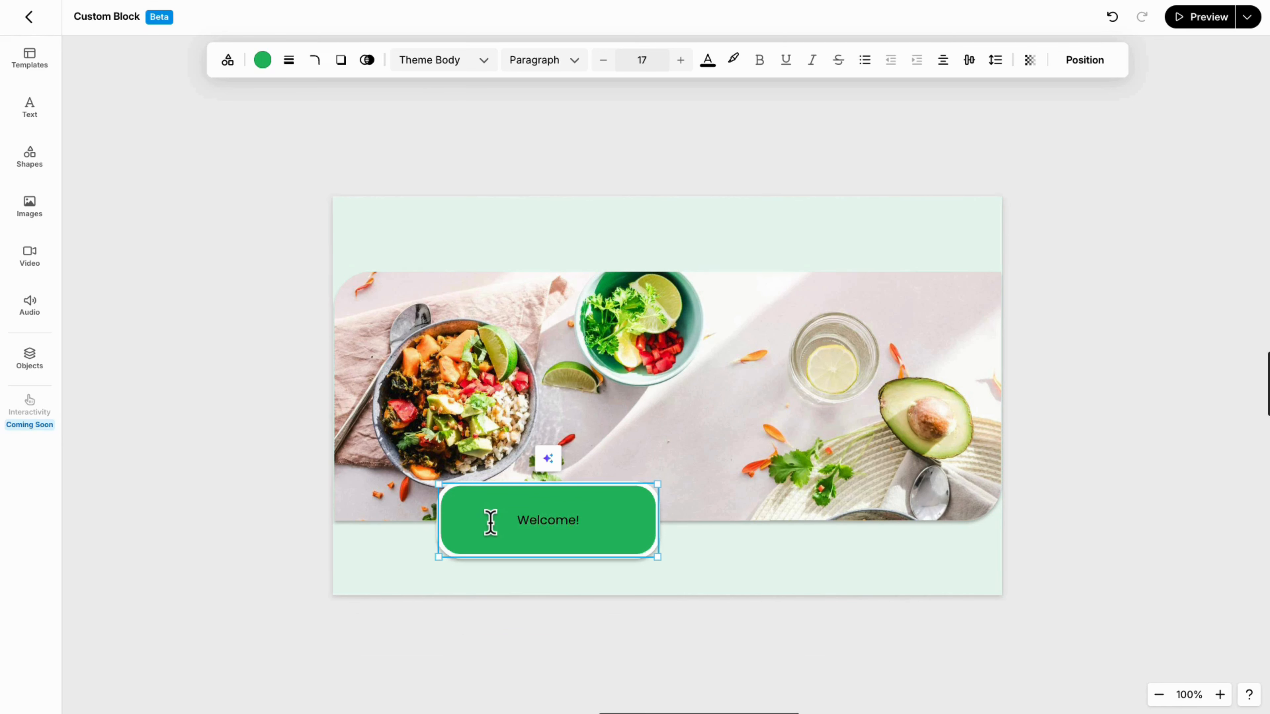
drag(598, 525, 516, 524)
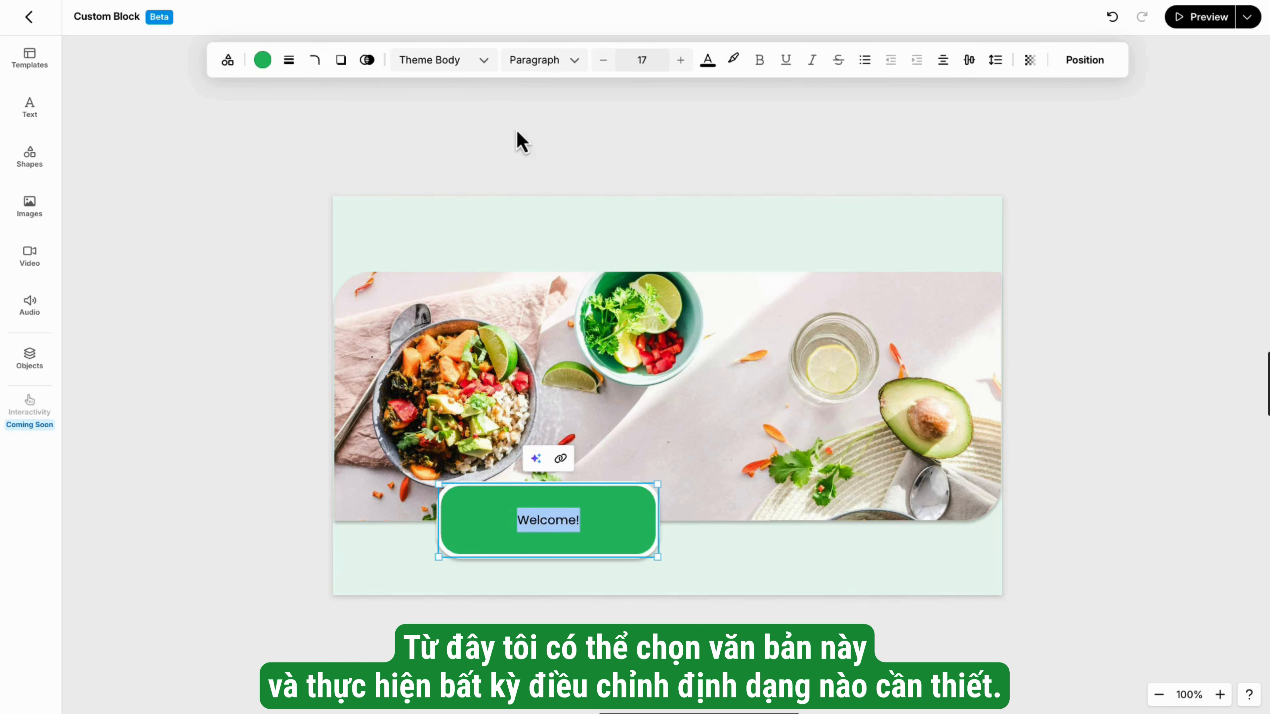
click(492, 74)
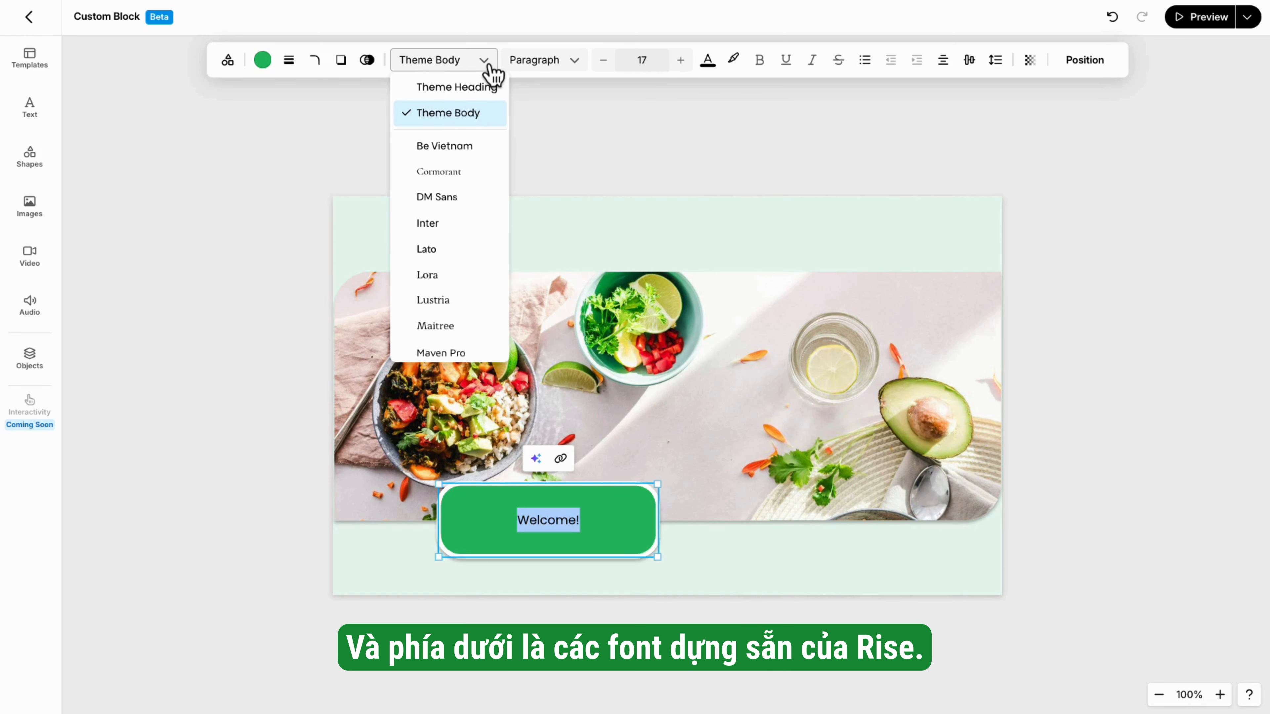
click(492, 74)
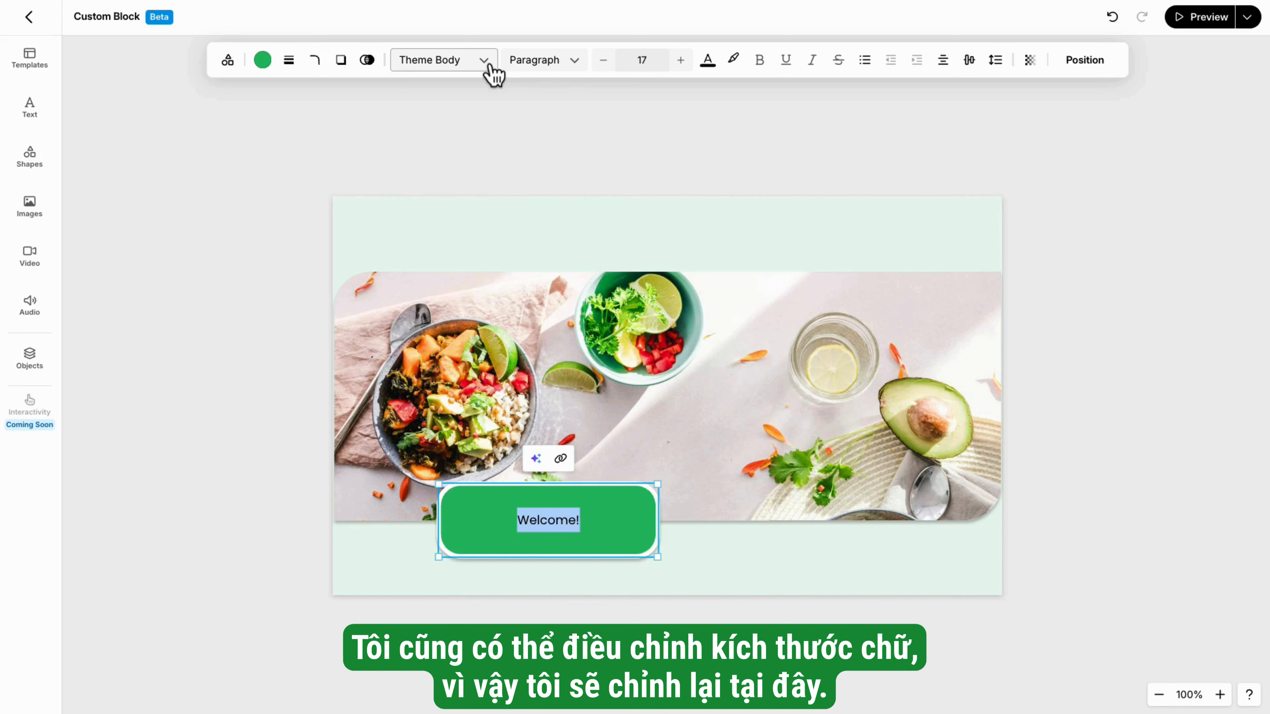
double_click(652, 60)
text(32)
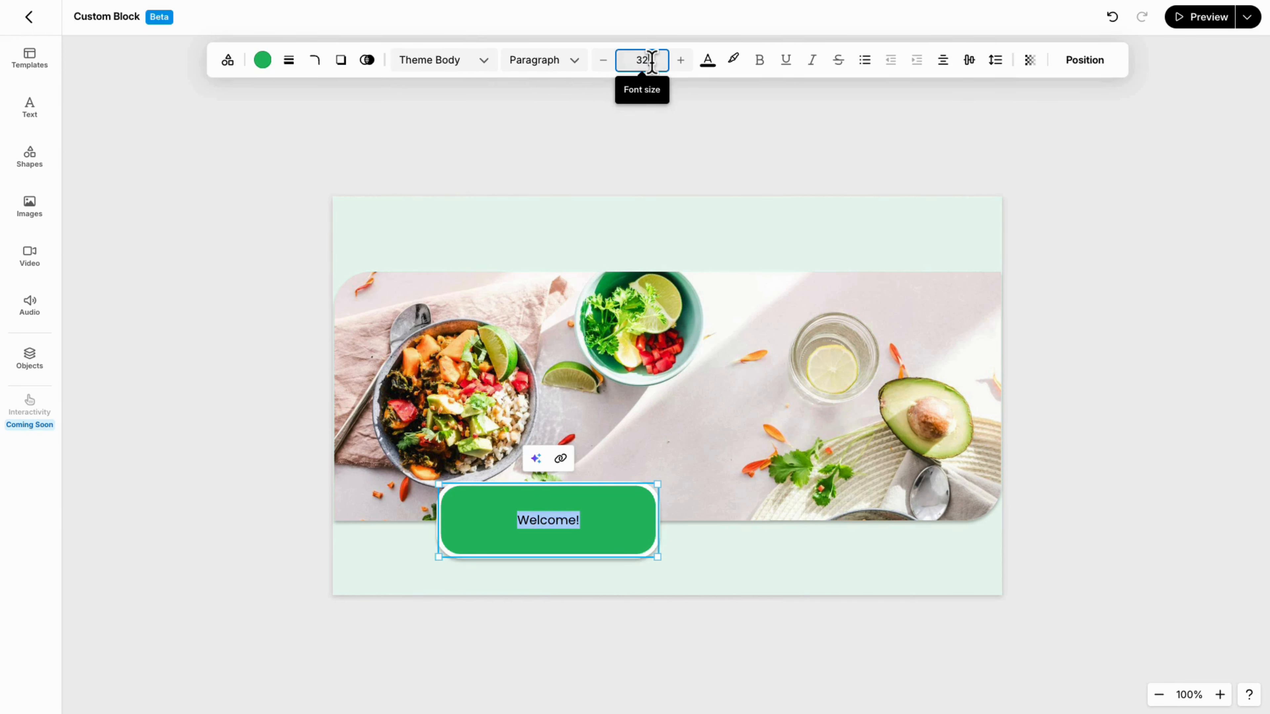
key(Return)
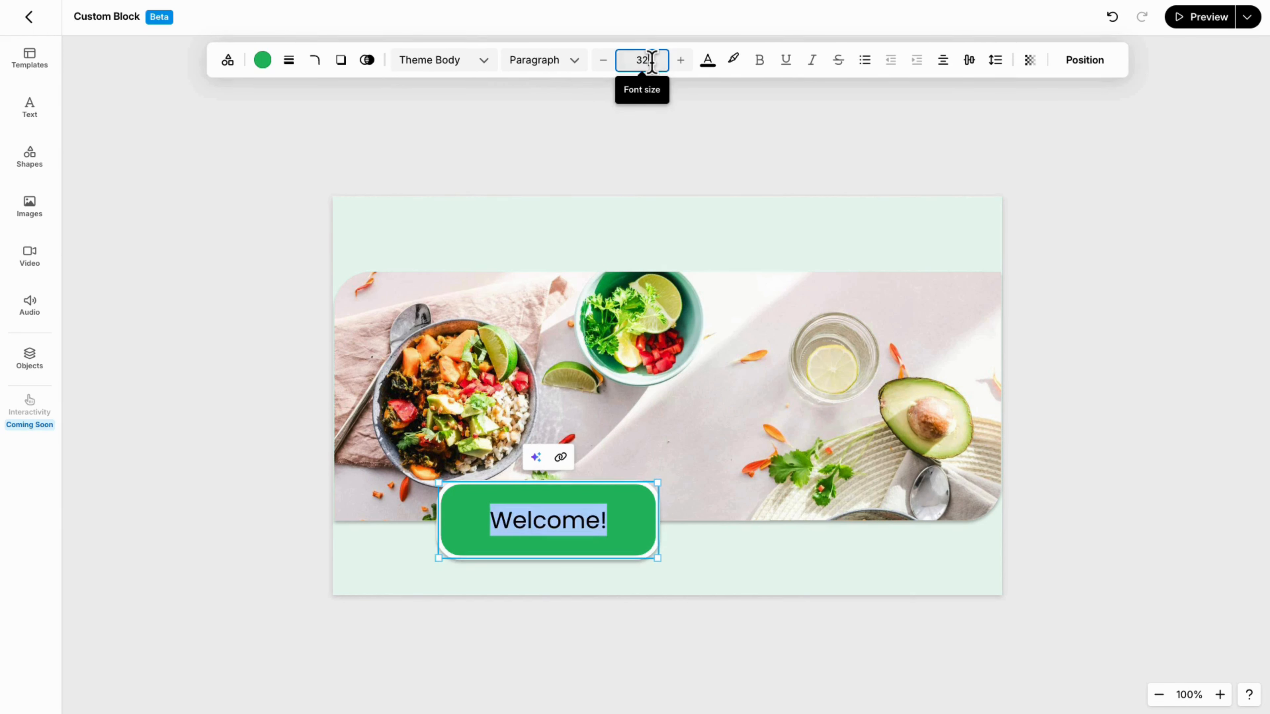
Make the "Welcome!" text white (FFFFFF) and bold.
click(708, 61)
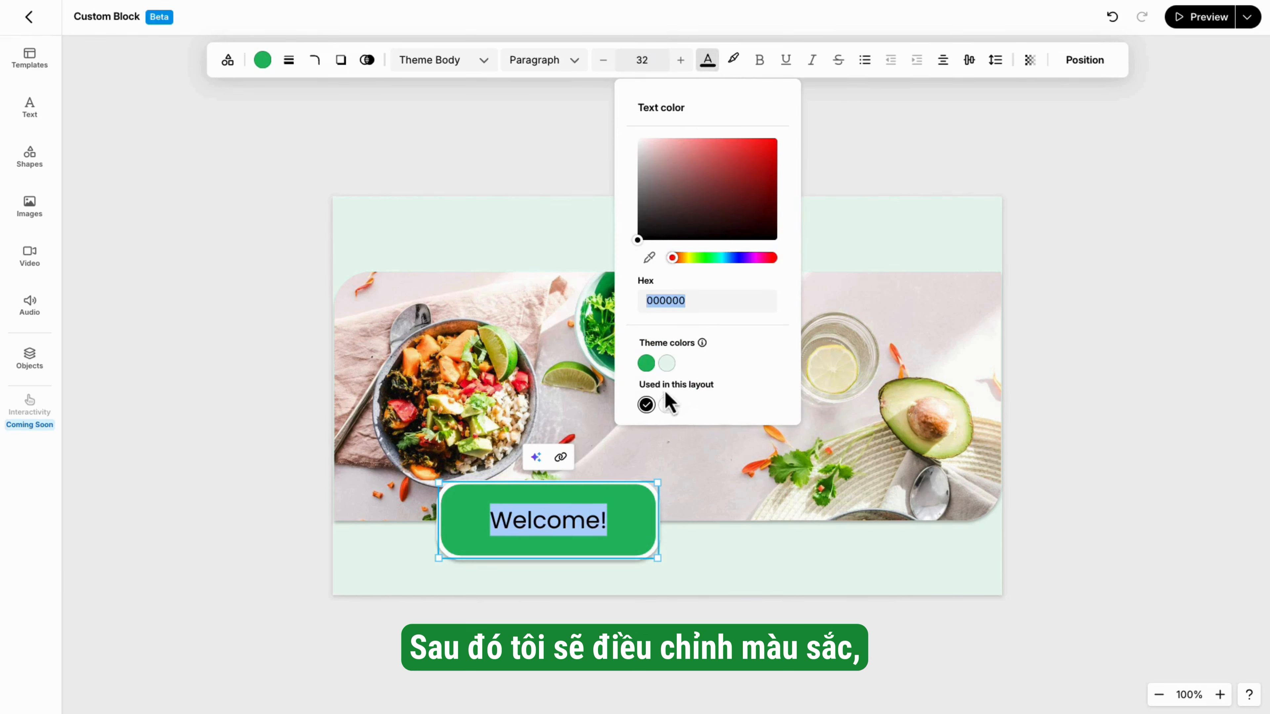
click(667, 405)
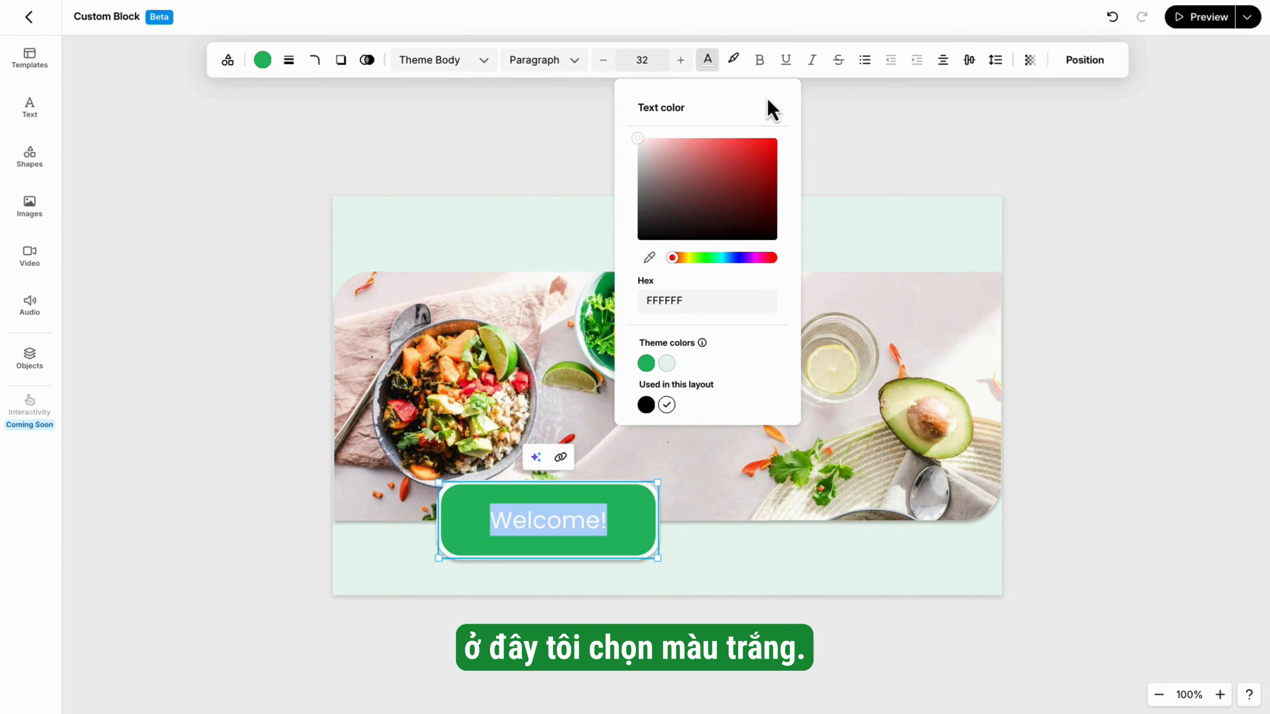
click(760, 61)
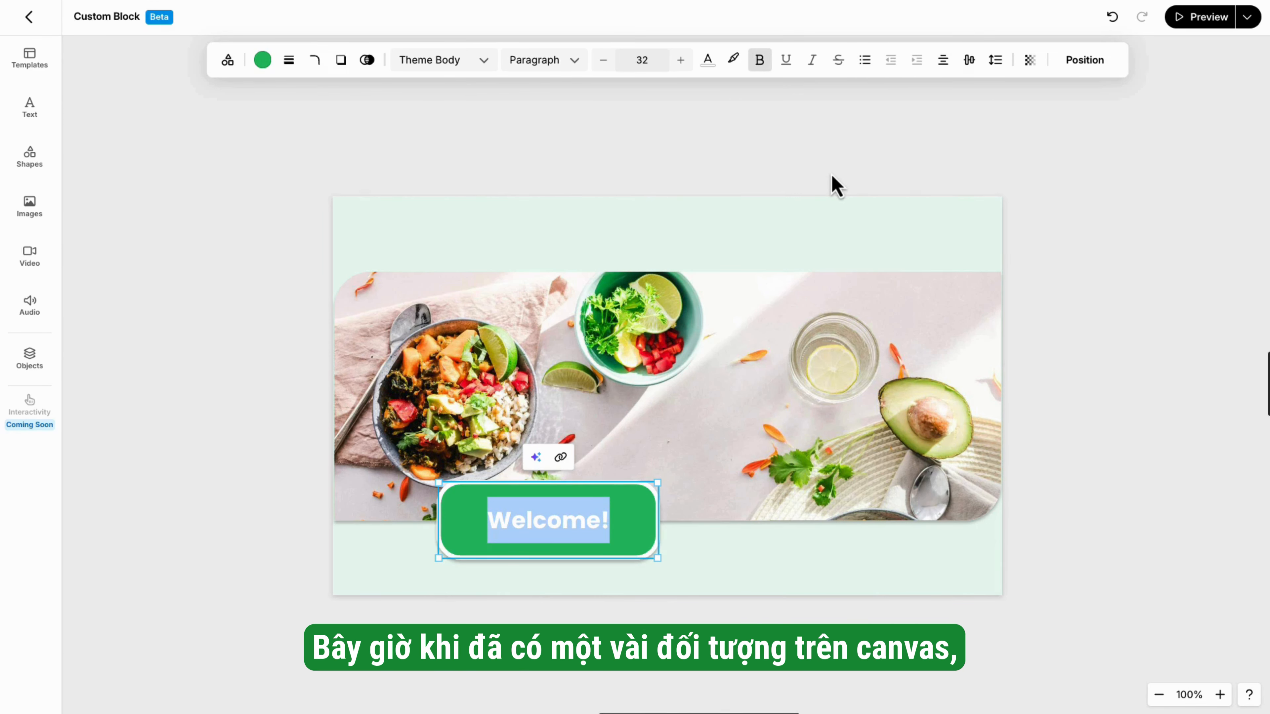
click(833, 185)
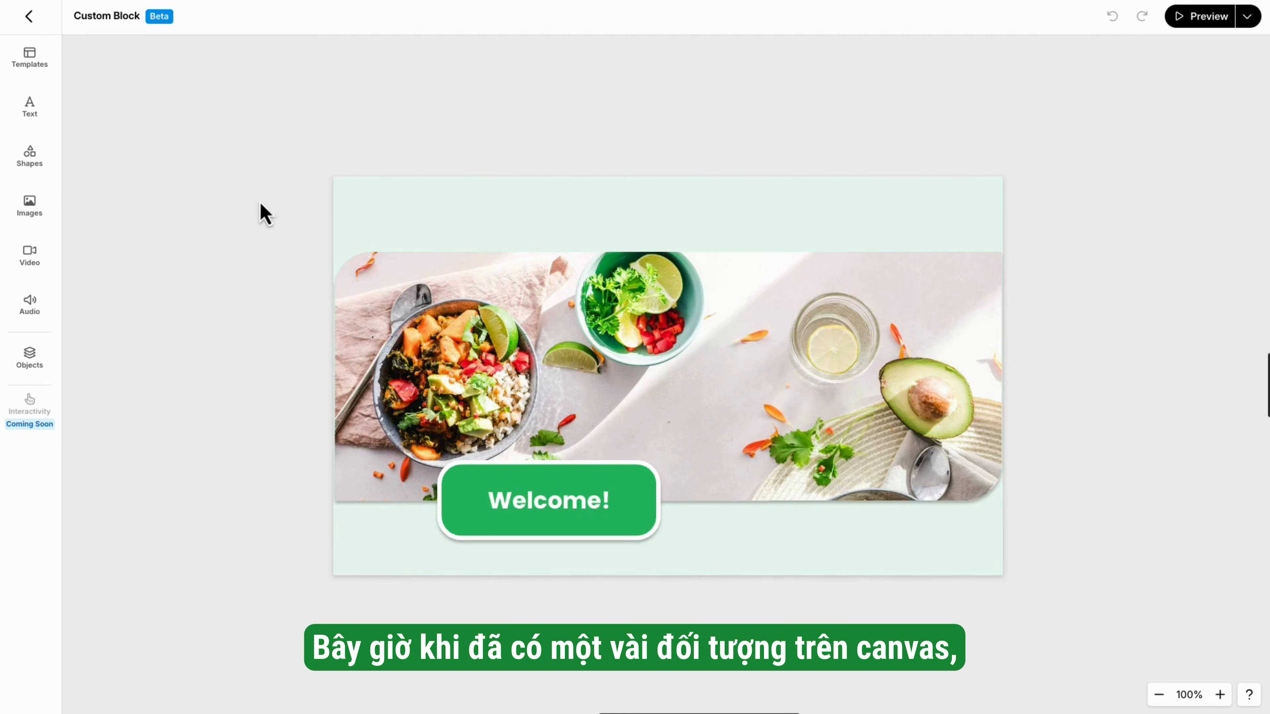
Rename the rectangle object as "Welcome" and the image object as "Health Image".
click(33, 358)
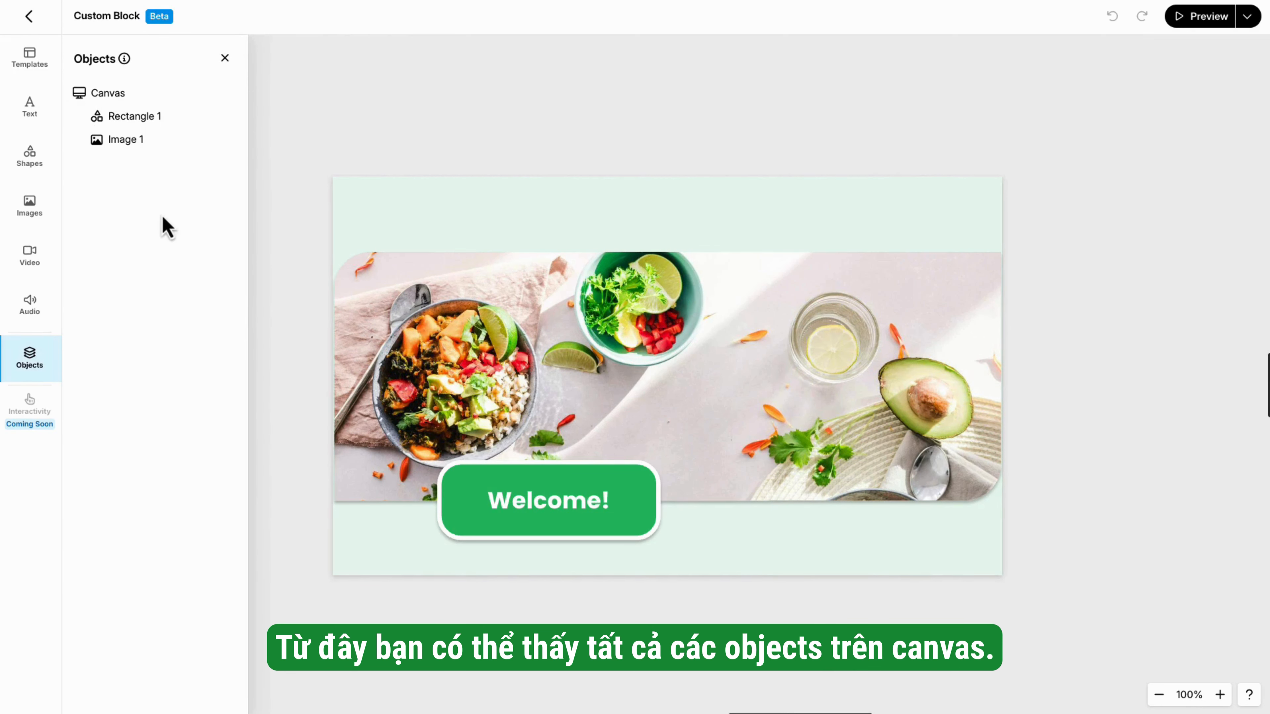
double_click(129, 117)
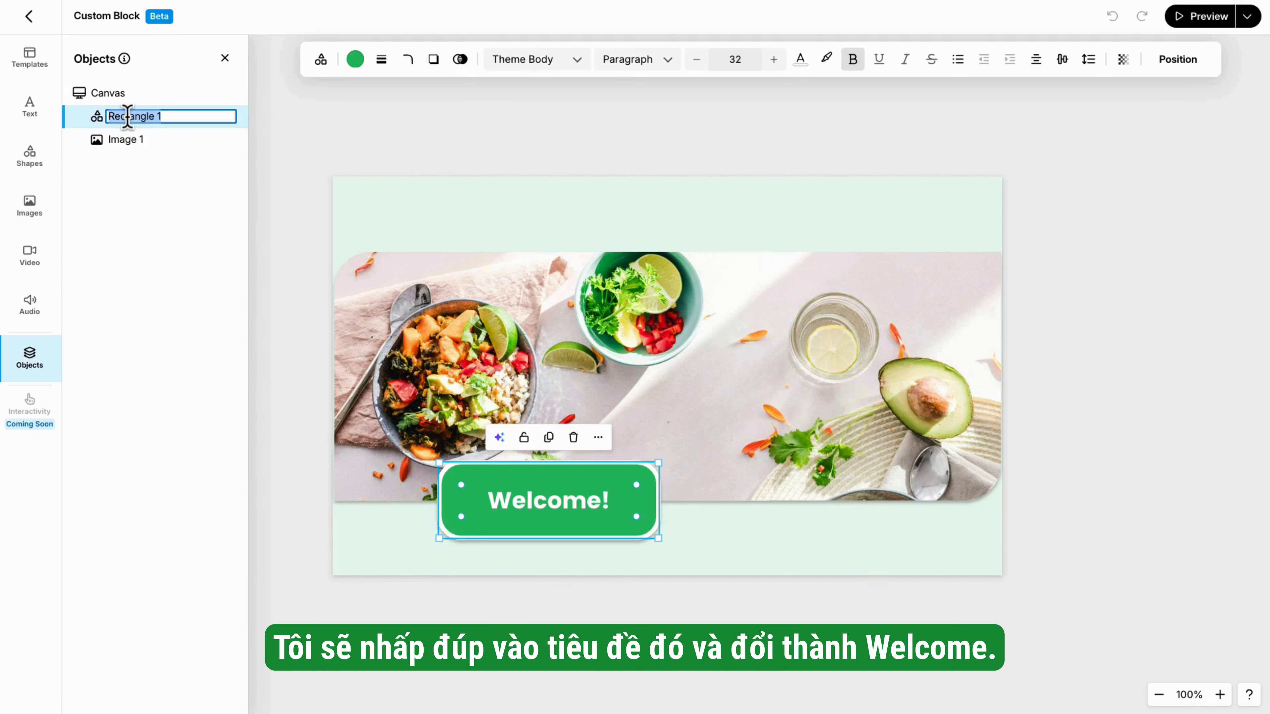
text(Welcome)
double_click(136, 141)
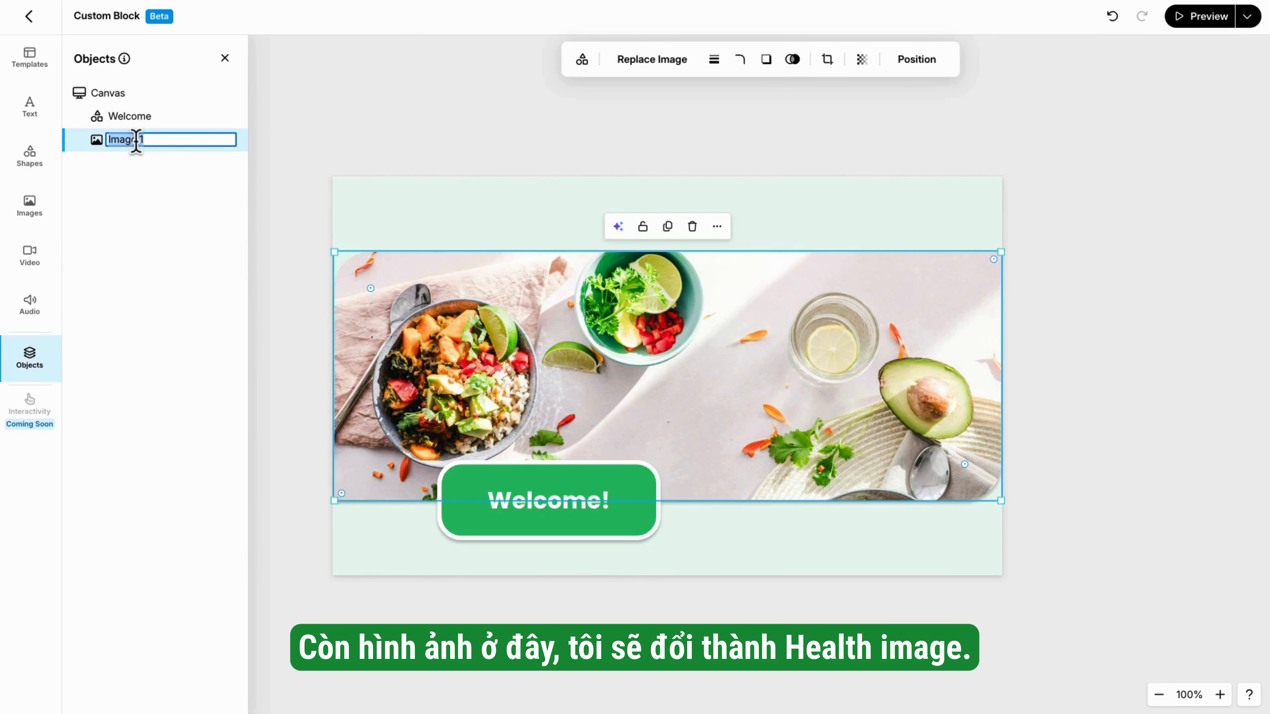
text(Health Imag)
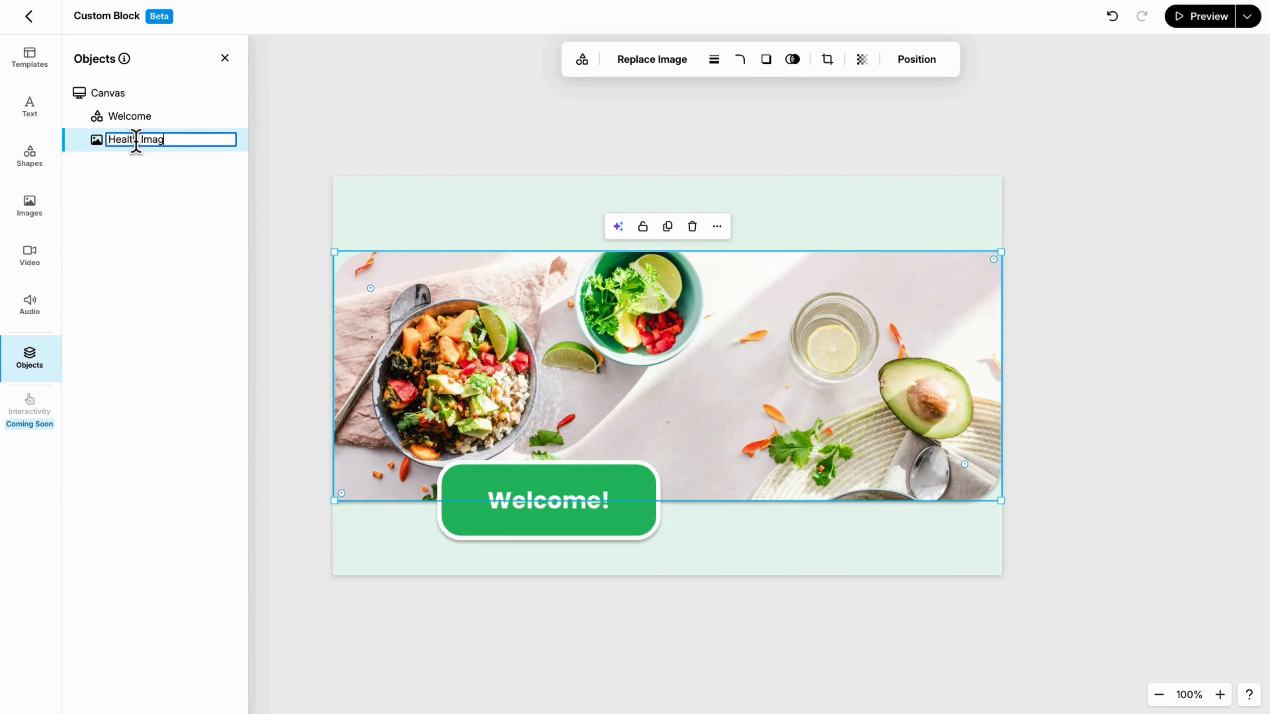
text(e)
key(Return)
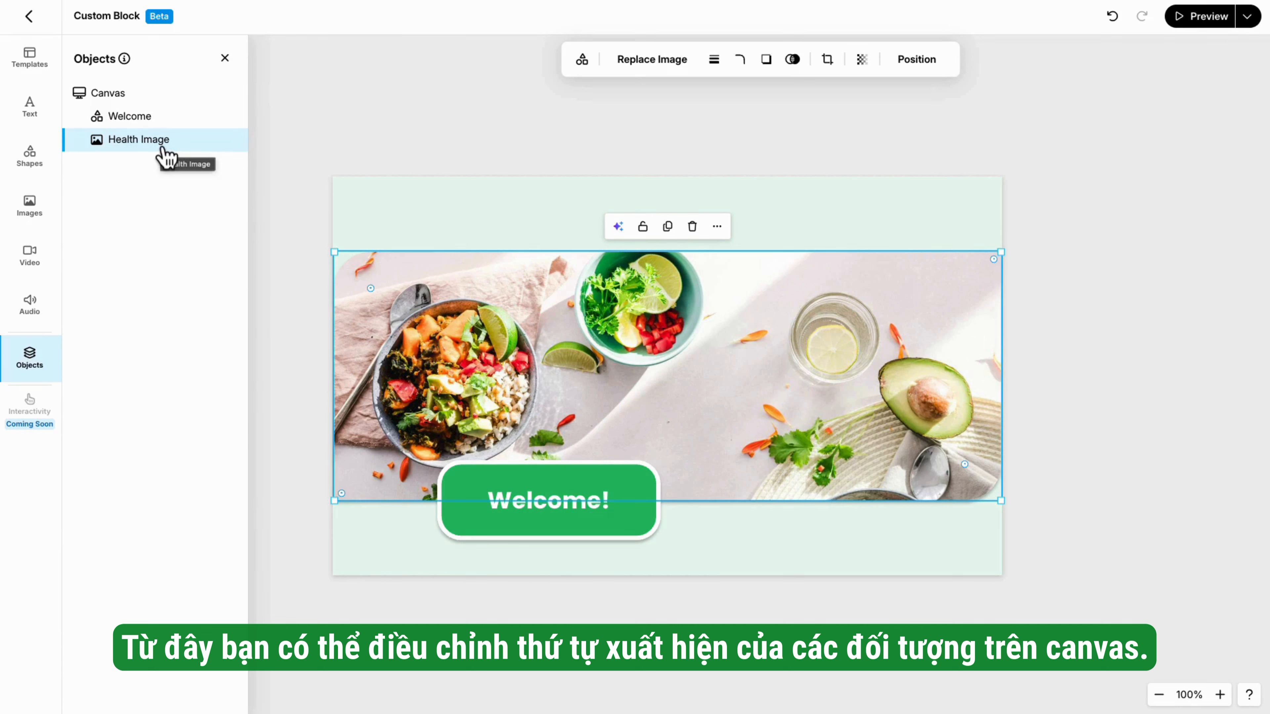
Try placing Health Image above Welcome in the stacking order, return it below, and close the object list.
drag(164, 154, 164, 123)
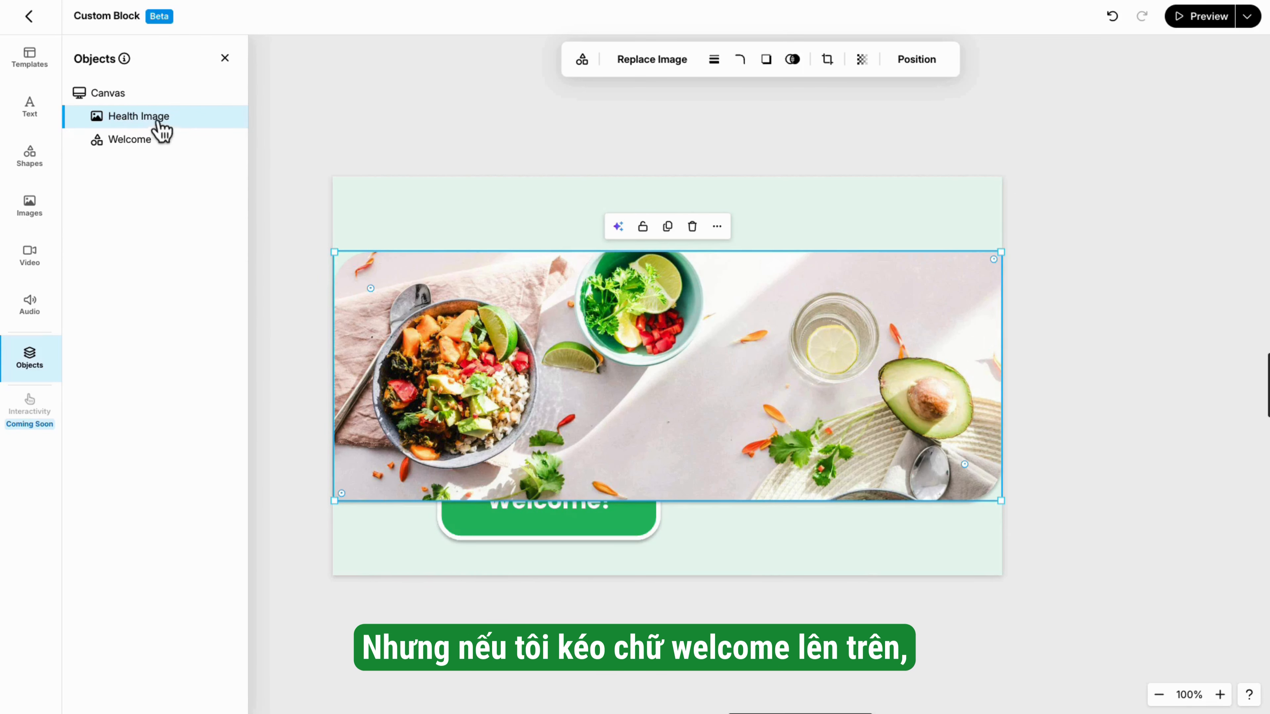
drag(162, 126, 160, 160)
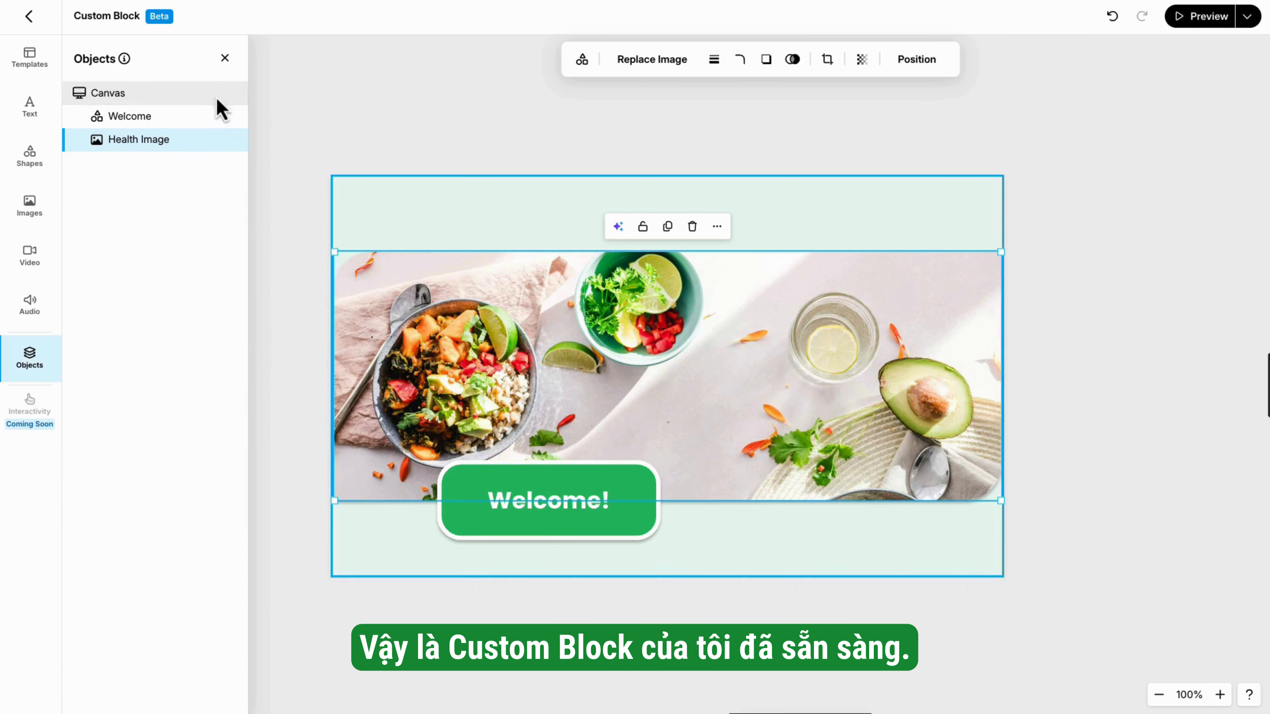
click(224, 57)
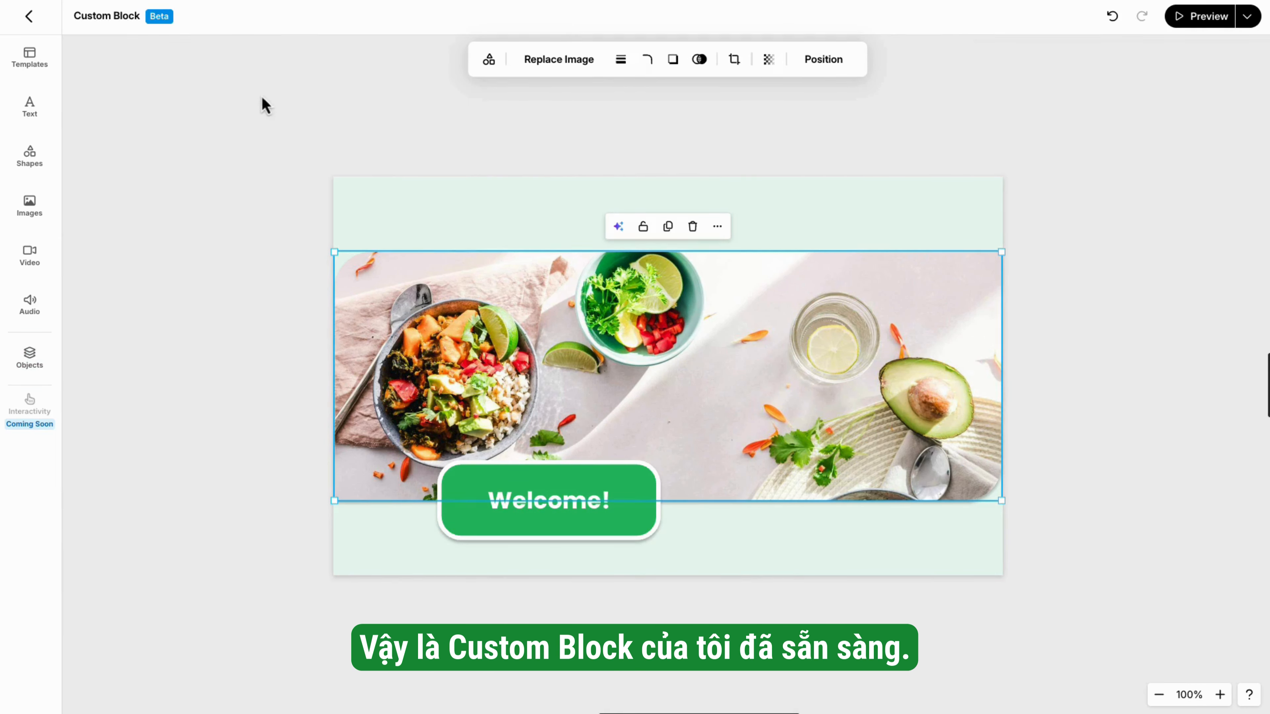
click(265, 108)
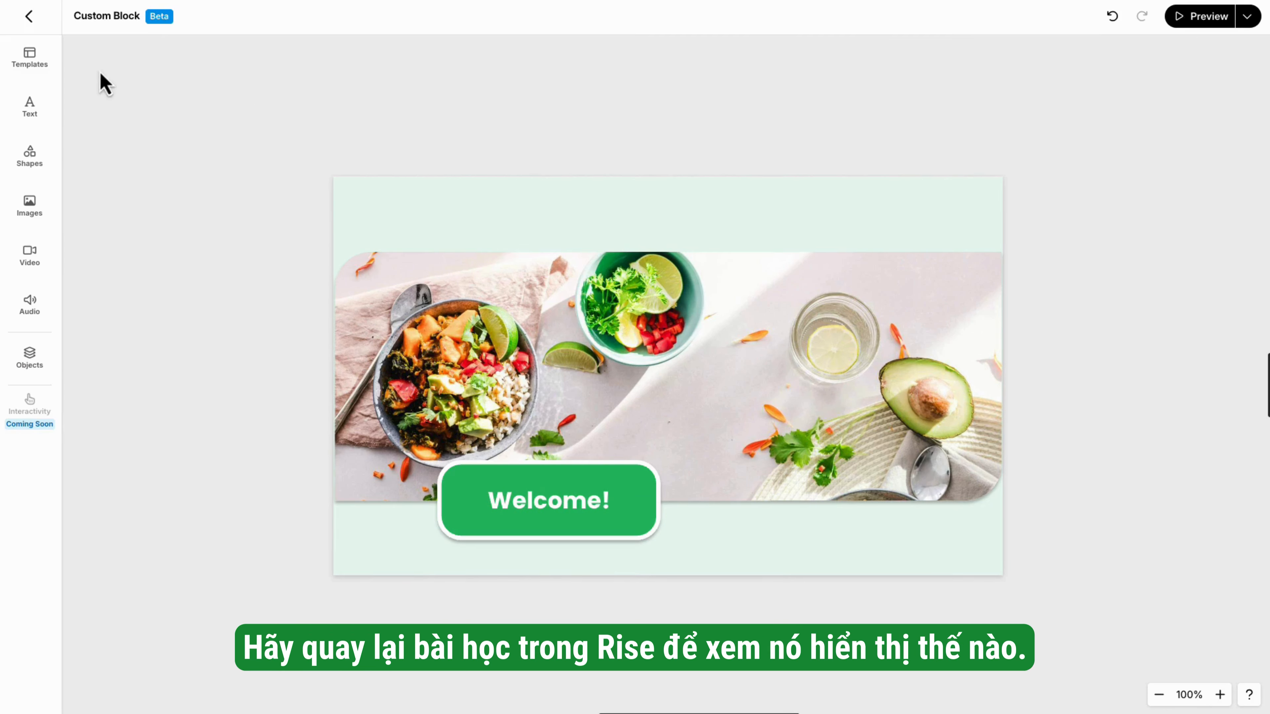
Return to the lesson and review the custom block among the surrounding content.
click(29, 17)
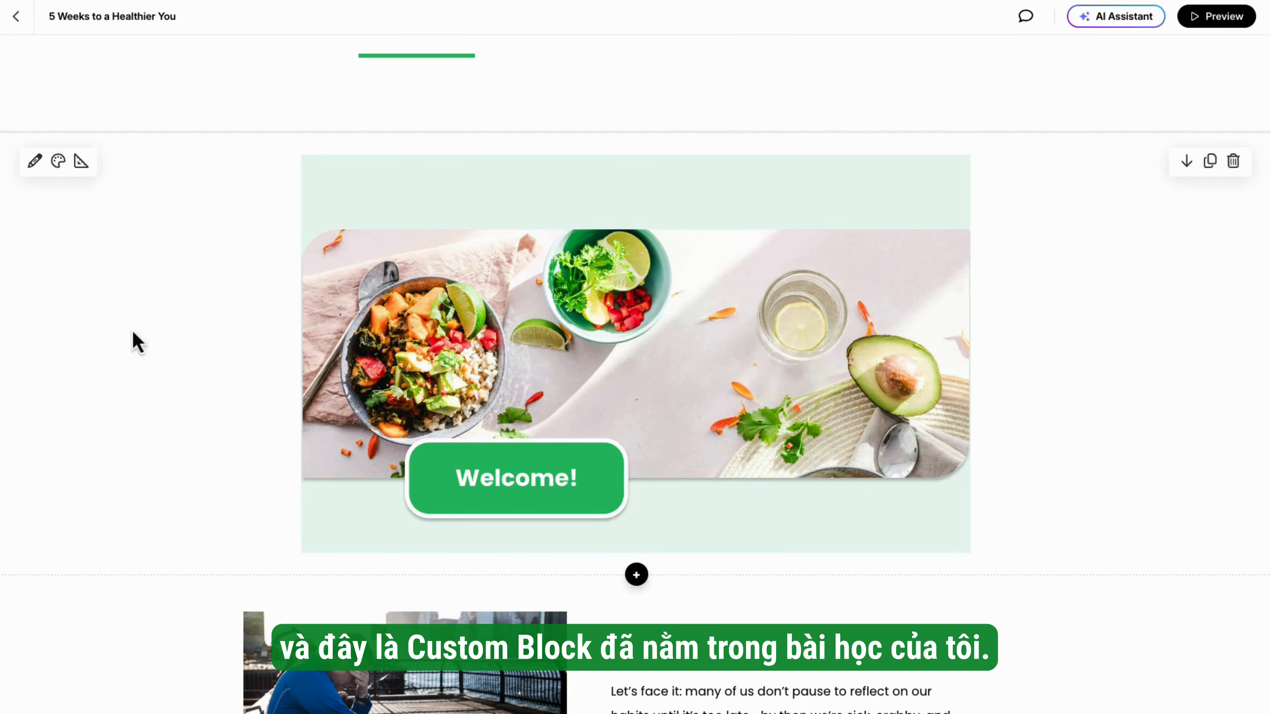
scroll(559, 264, down, 2)
scroll(558, 264, up, 3)
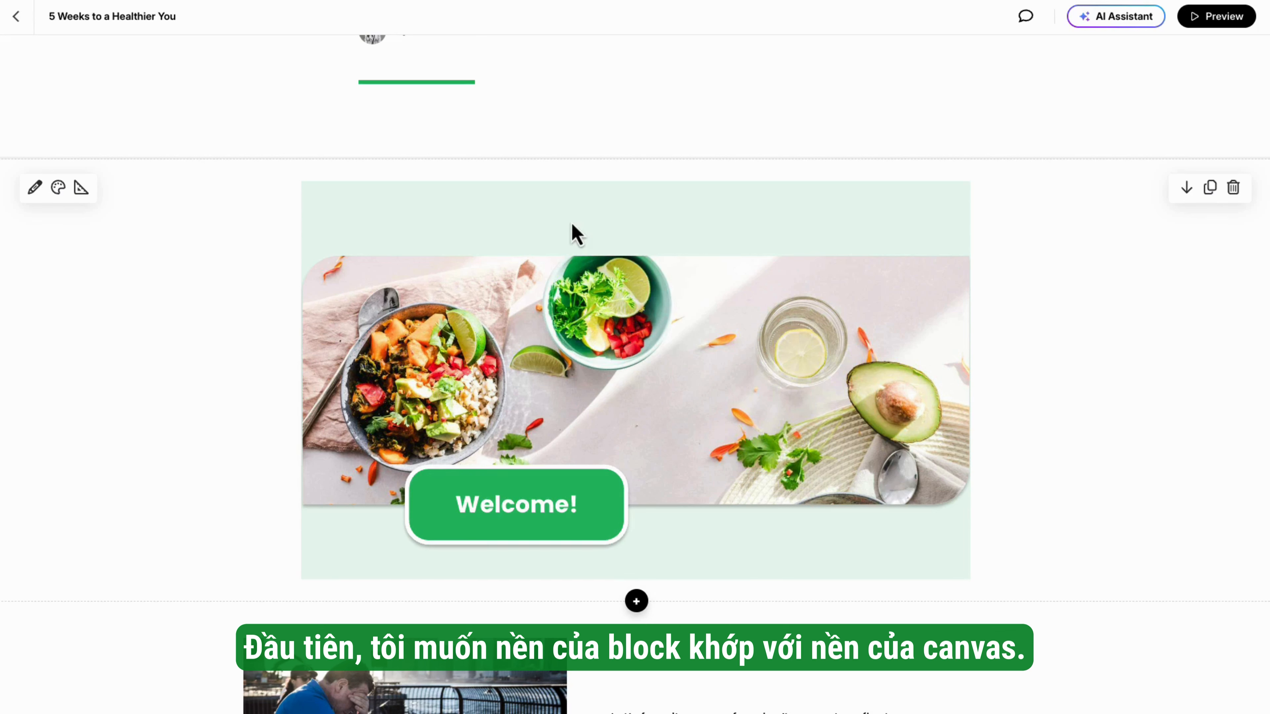
Set the custom block's background to Theme tint and its top and bottom padding to 0.
click(59, 189)
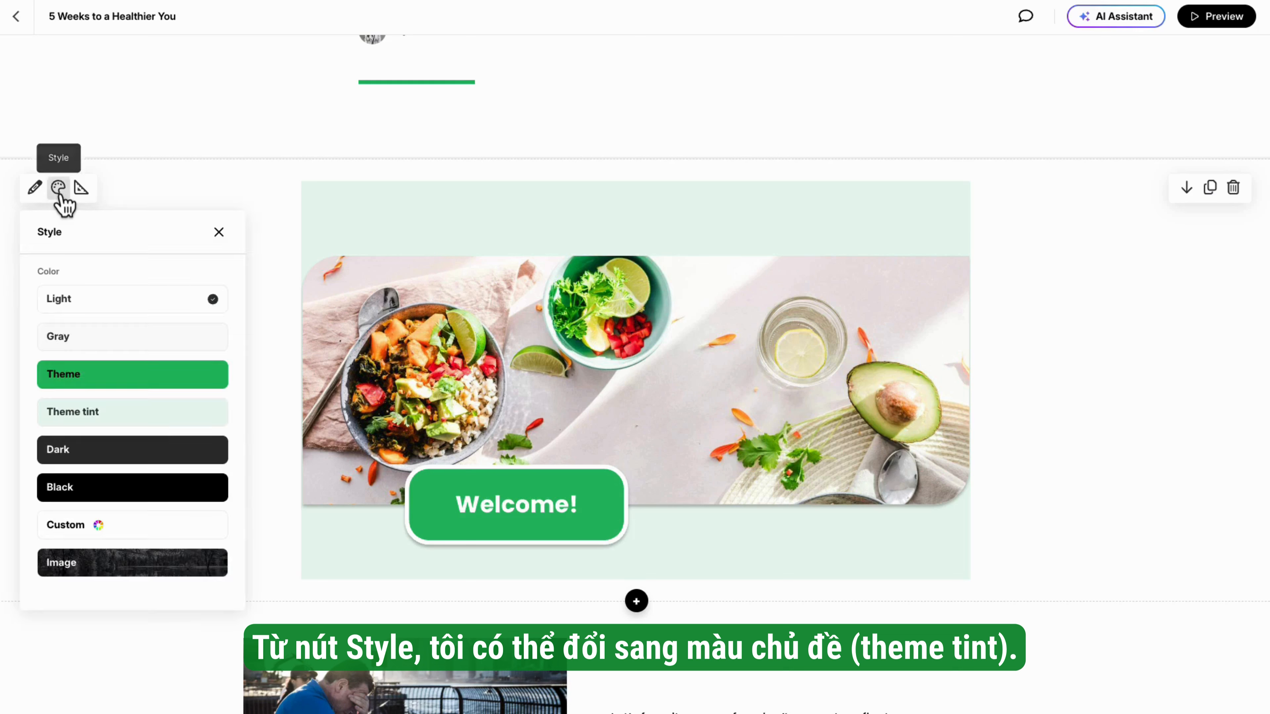
click(113, 418)
click(323, 223)
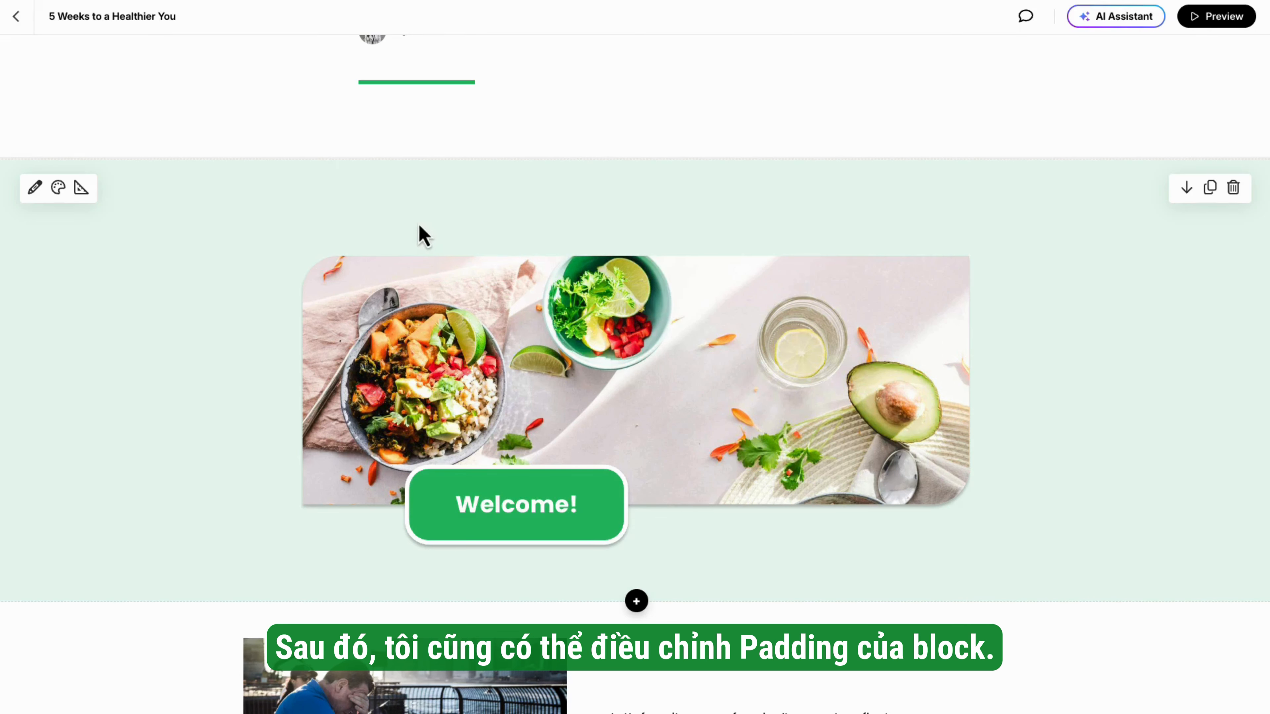
click(81, 189)
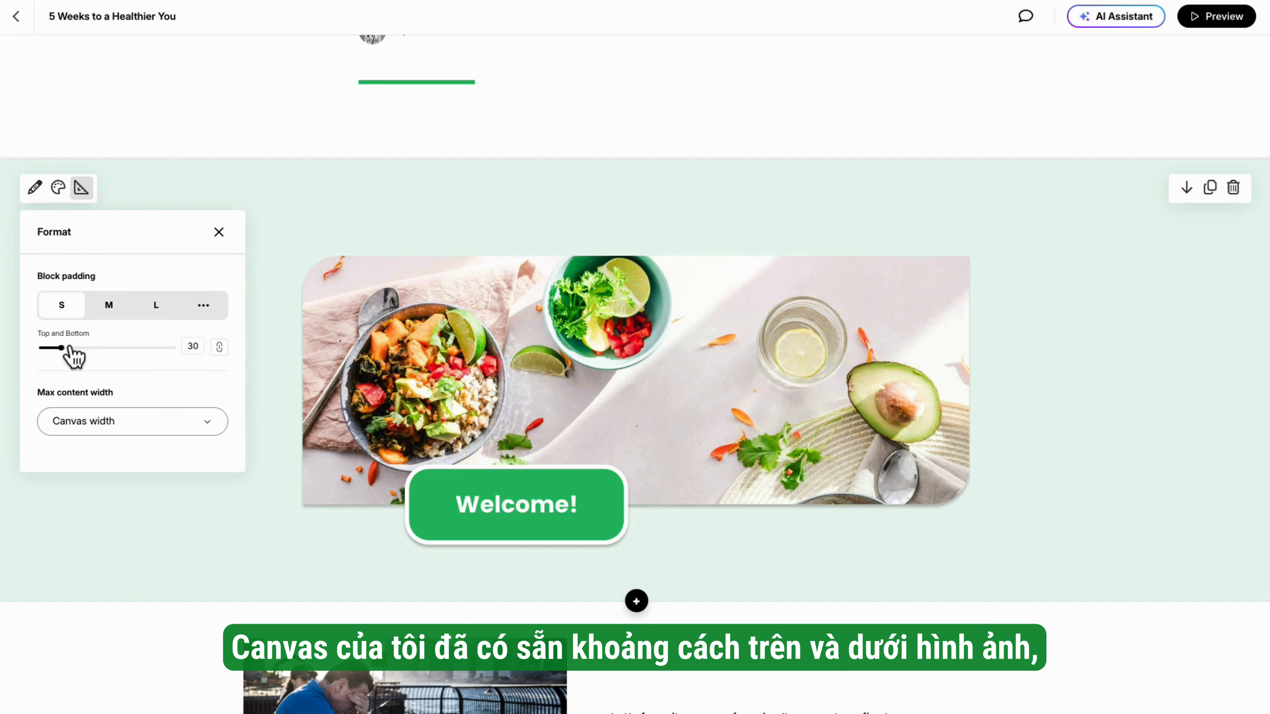
drag(61, 349, 42, 348)
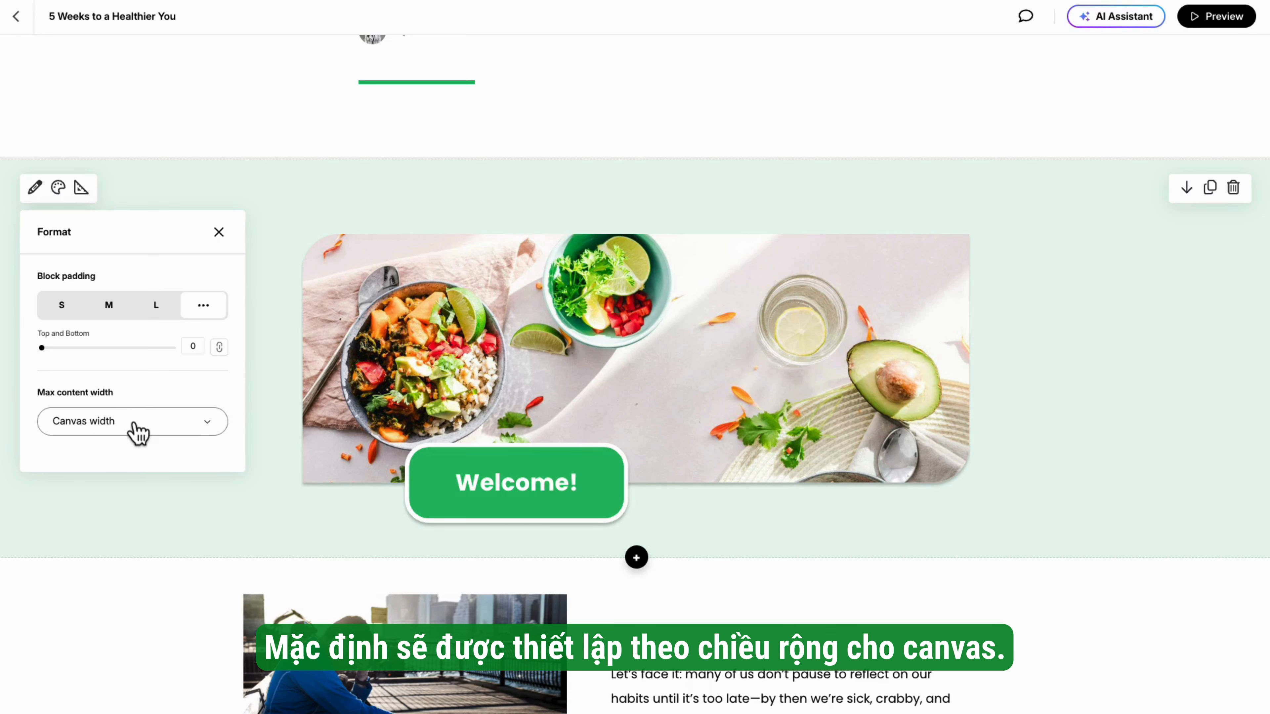
Try the Small, Medium and Large maximum content widths on the block, and return it to Canvas width.
click(146, 437)
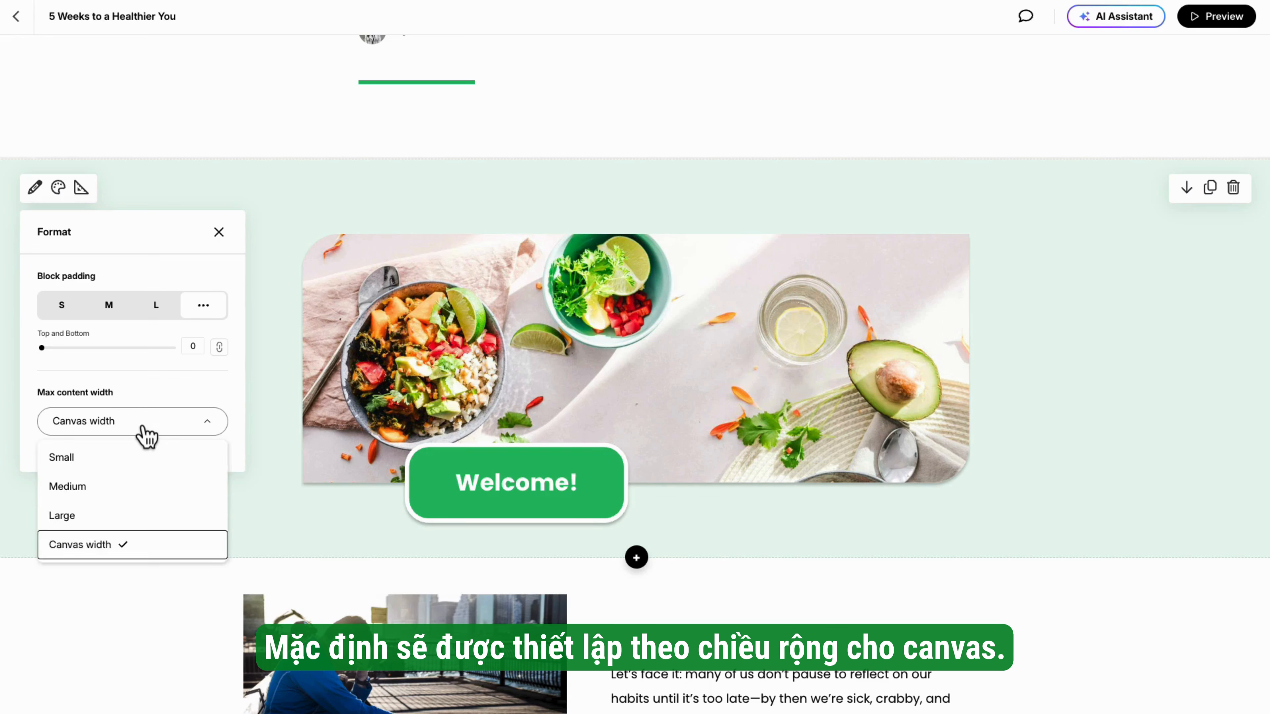
click(131, 466)
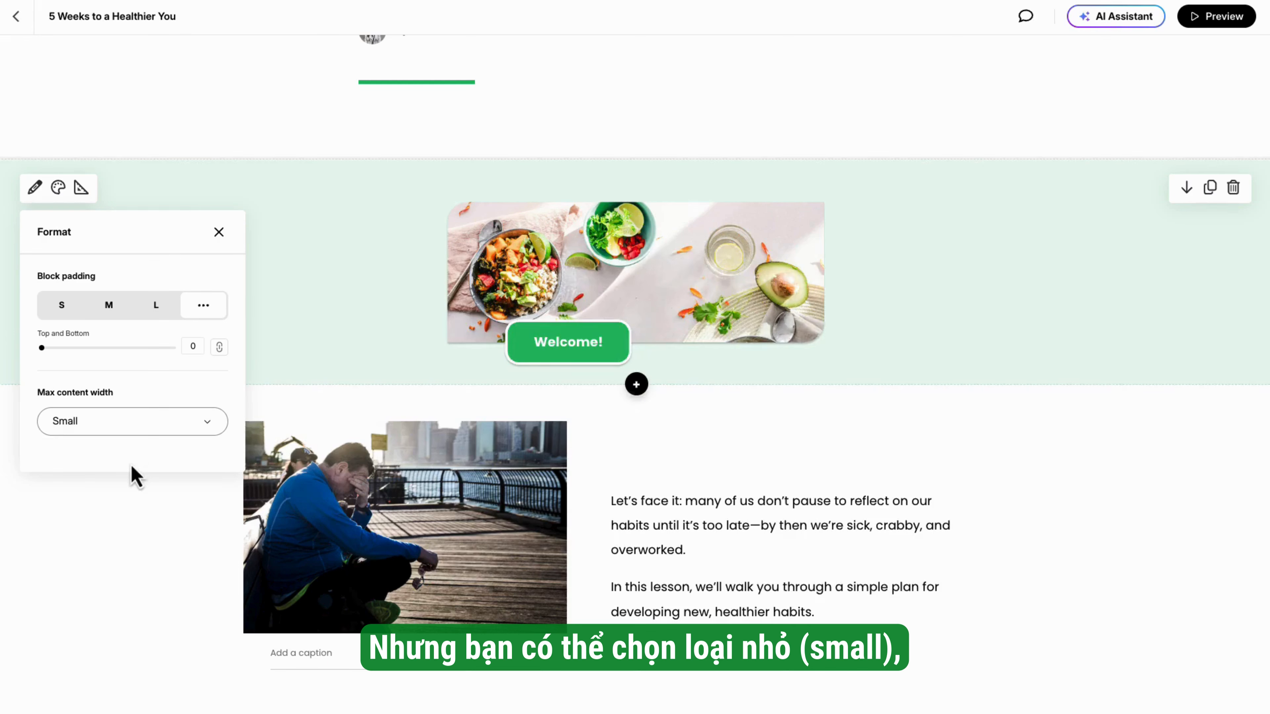
click(128, 431)
click(113, 486)
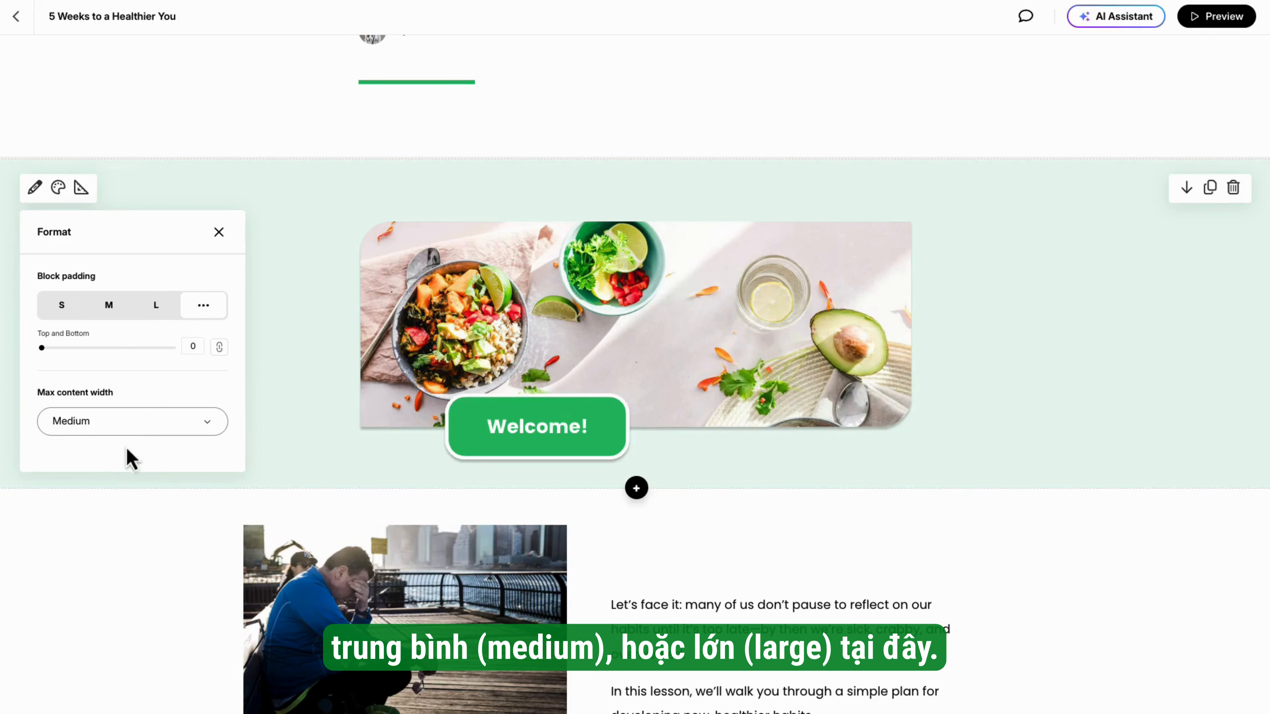
click(122, 431)
click(109, 515)
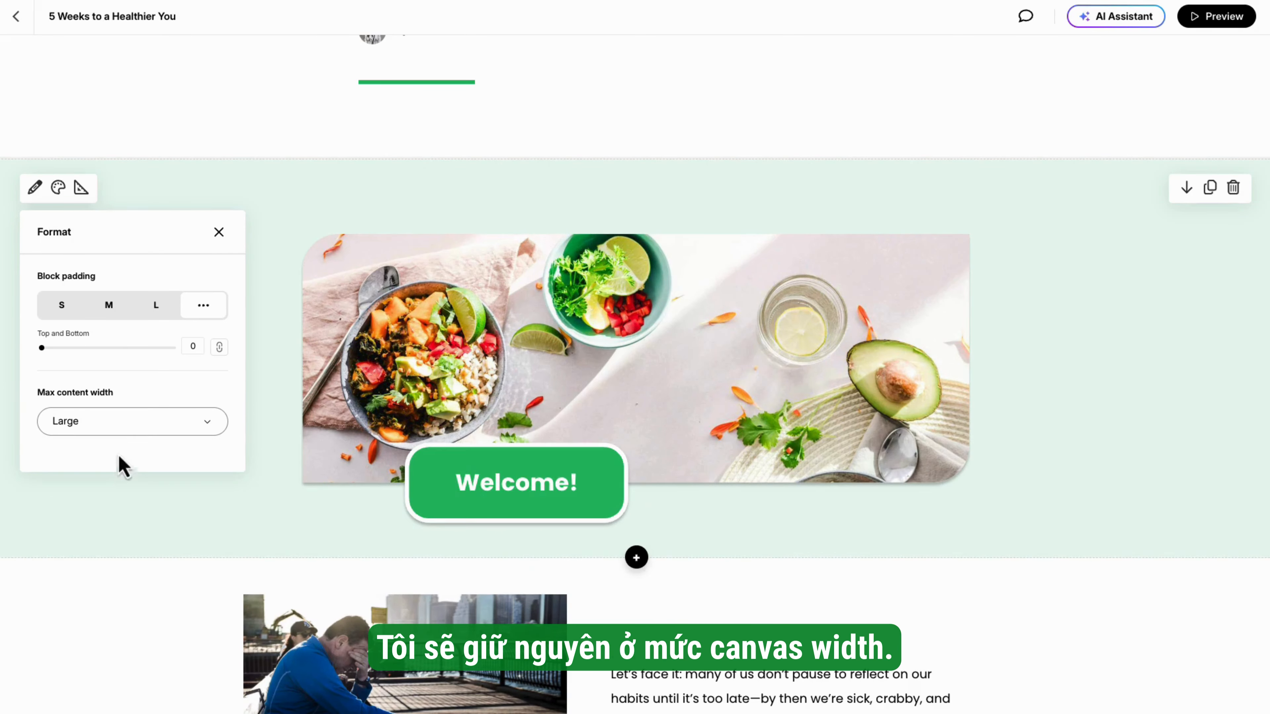
click(115, 430)
click(100, 547)
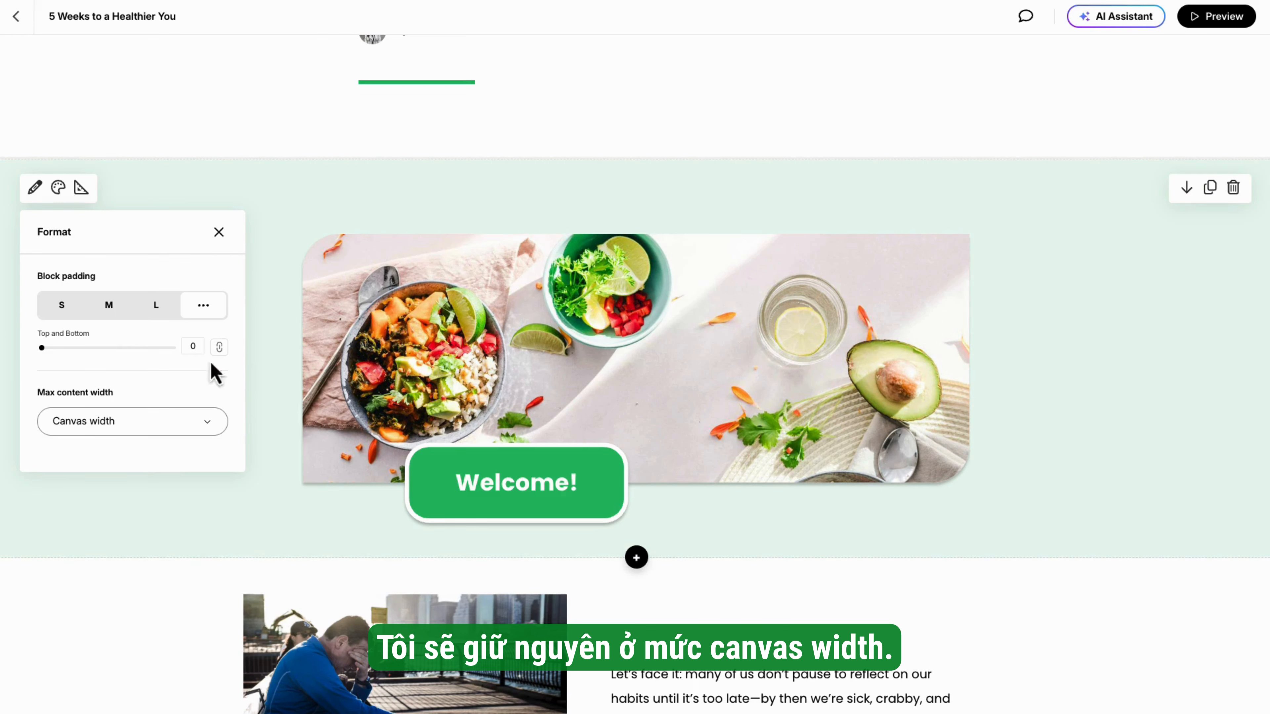
click(270, 214)
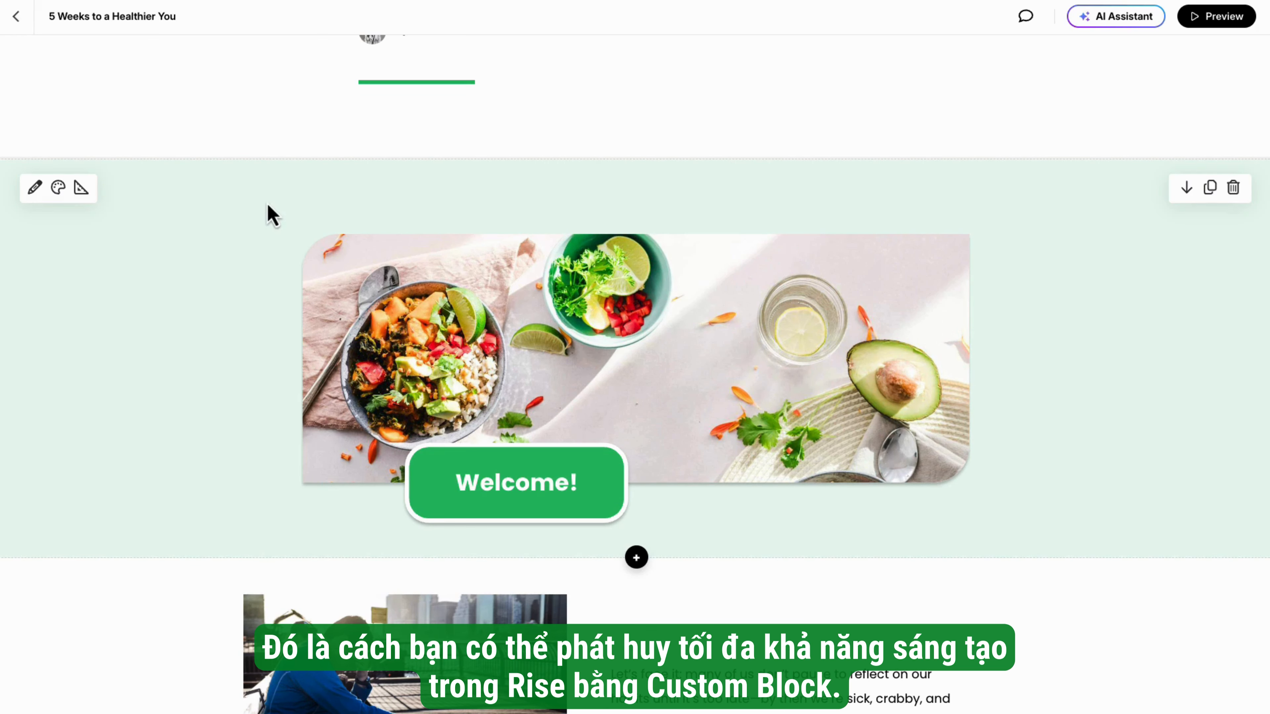